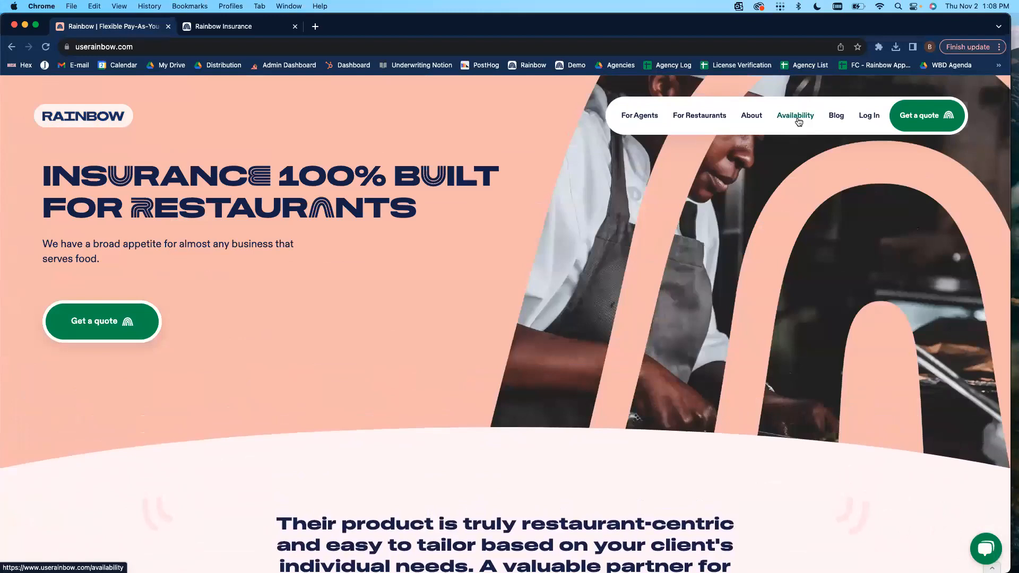
Open the Availability page and examine the map of currently available and coming-soon states
left_click(798, 119)
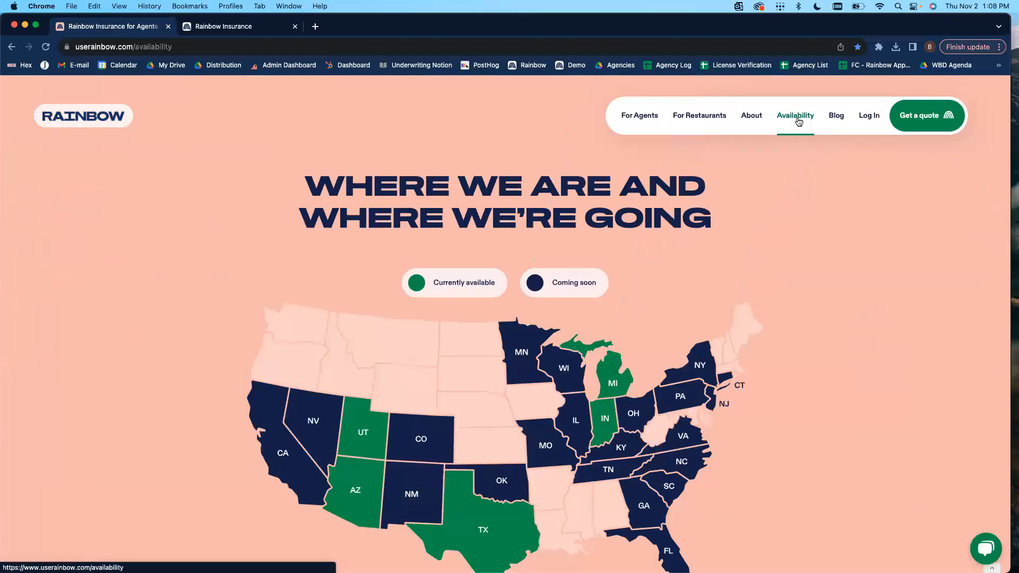
scroll(807, 380, "down", 2)
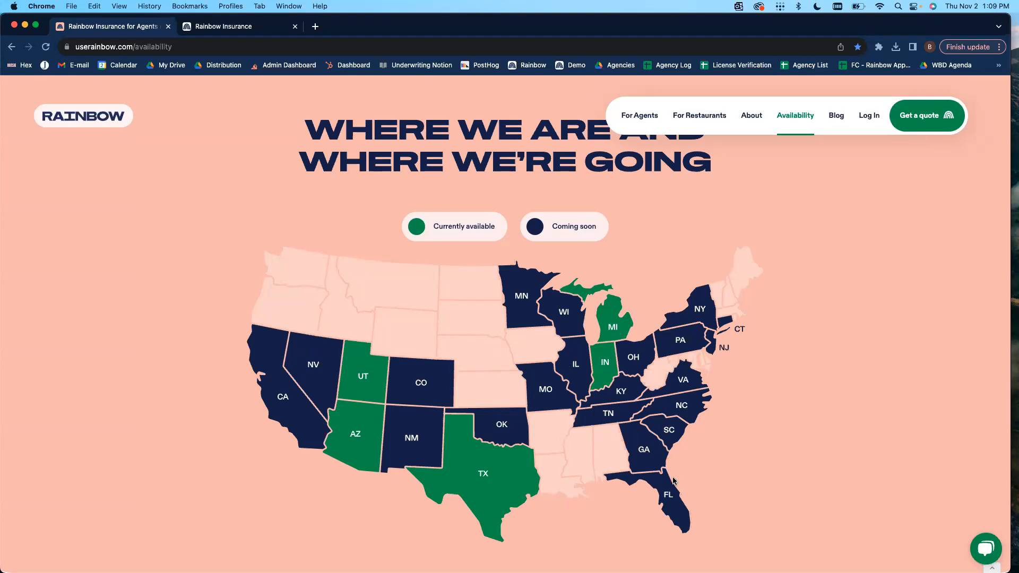
scroll(674, 478, "down", 1)
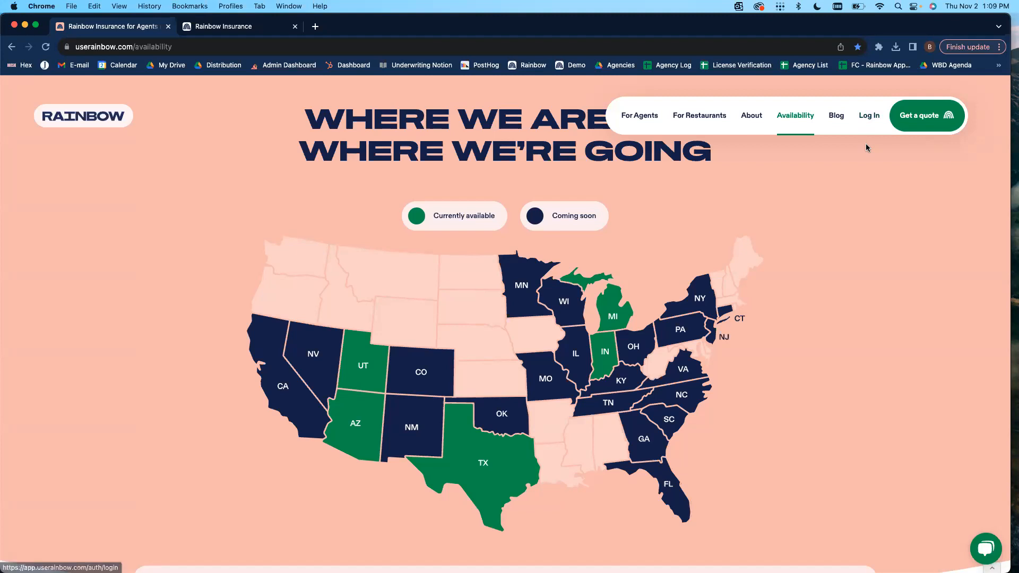
Switch to the agent dashboard and open its Resources page to look over the downloadable agent assets
left_click(245, 29)
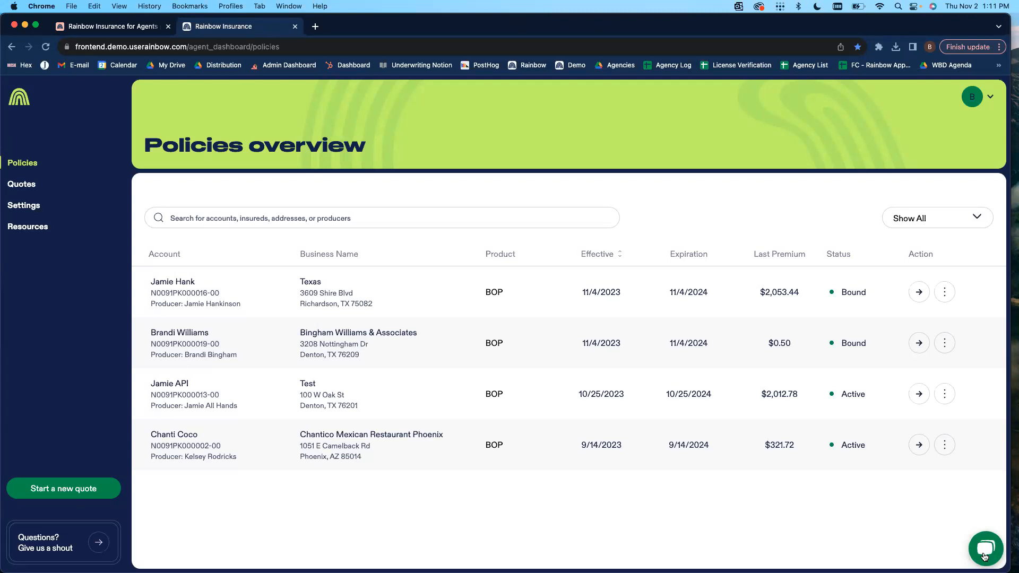
left_click(24, 228)
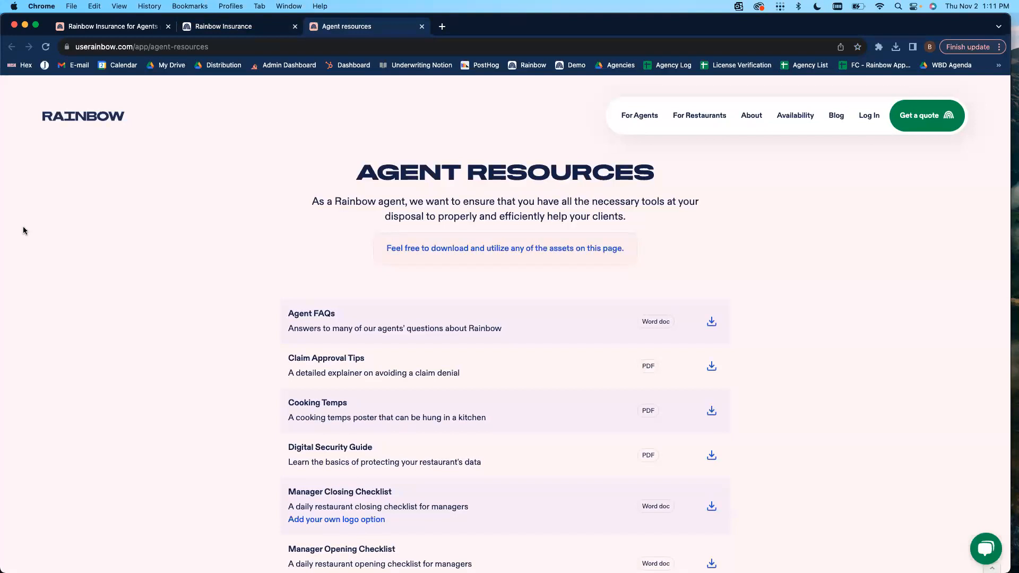
scroll(276, 254, "down", 2)
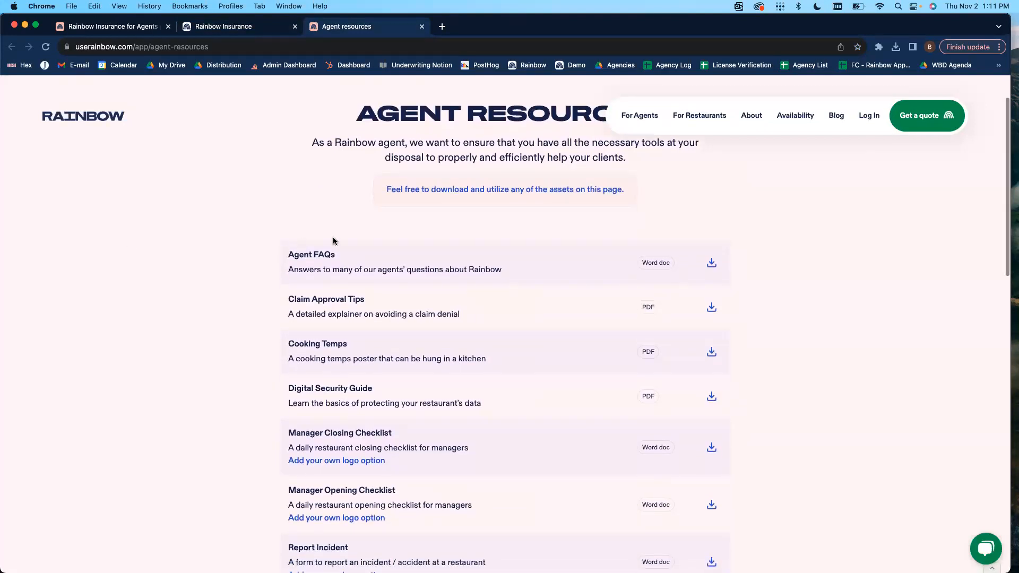
Download the Agent FAQs Word document, open it in Word to read through the questions, and return to the resources page in Chrome
left_click(711, 265)
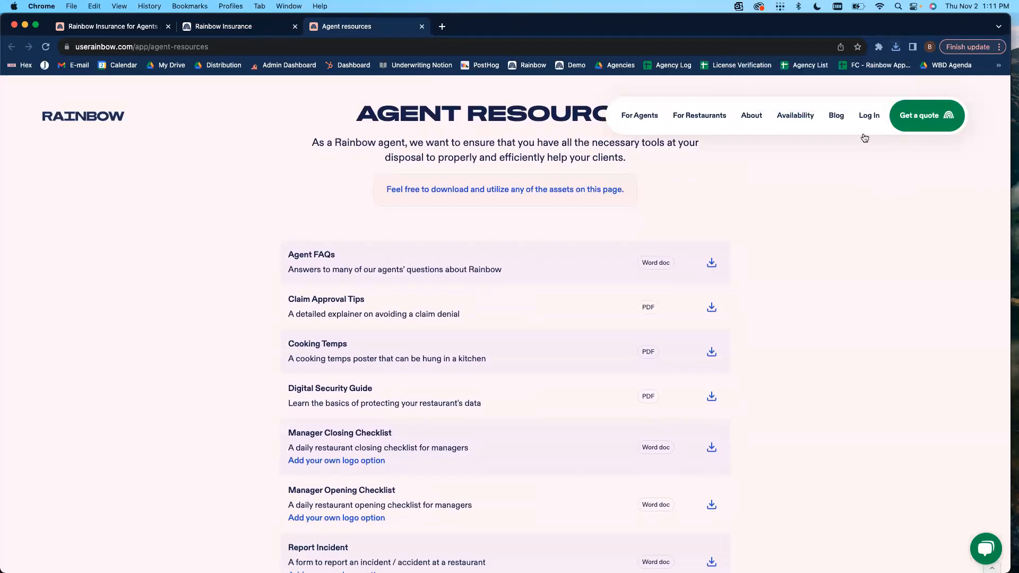
left_click(896, 49)
left_click(802, 98)
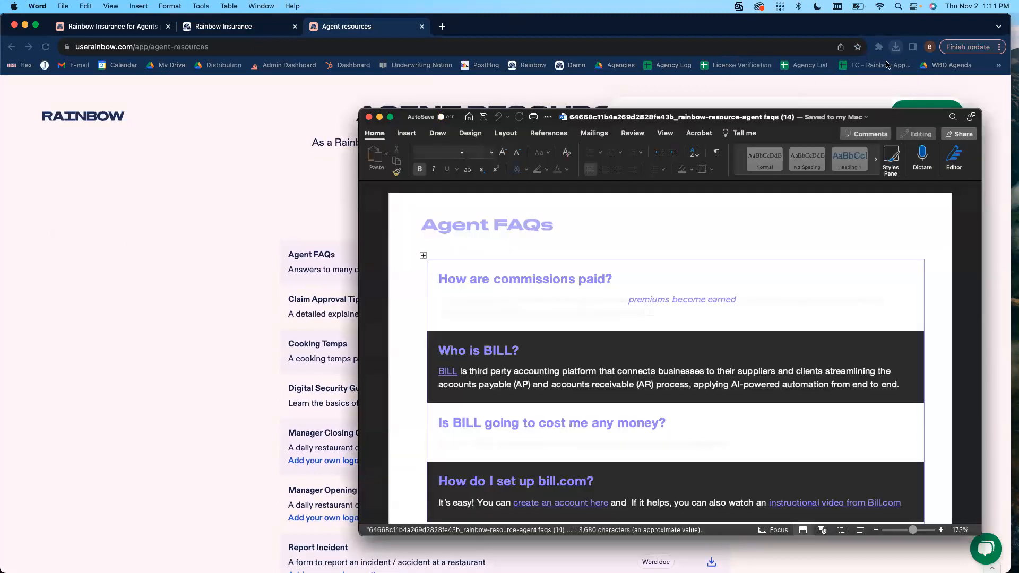
scroll(753, 266, "down", 5)
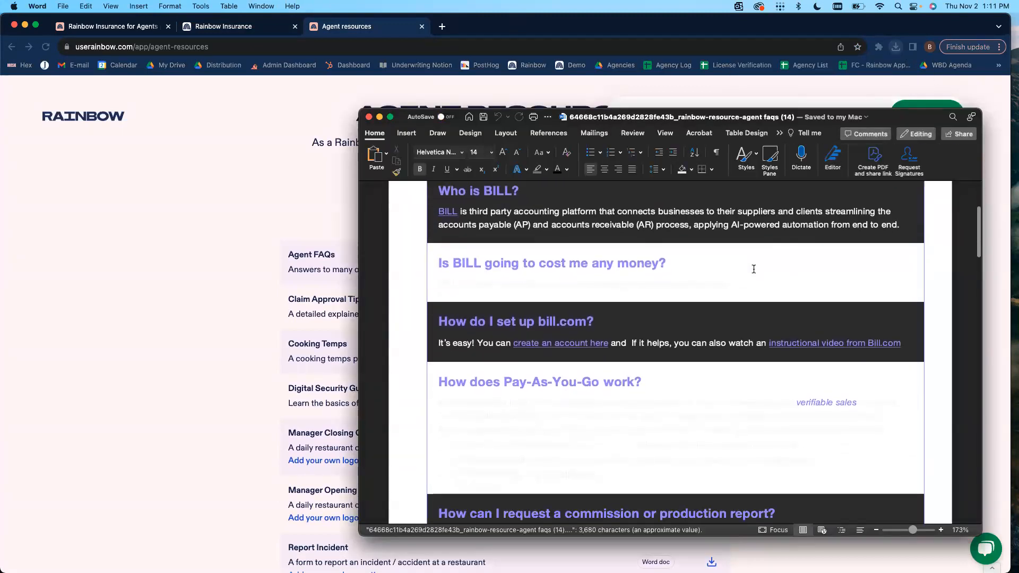
scroll(753, 269, "down", 5)
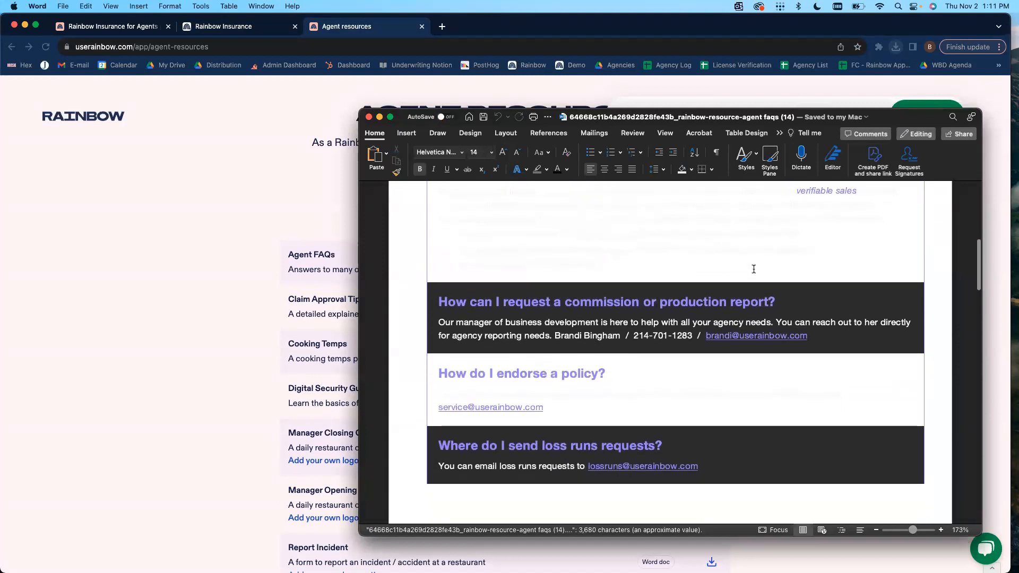
left_click(268, 274)
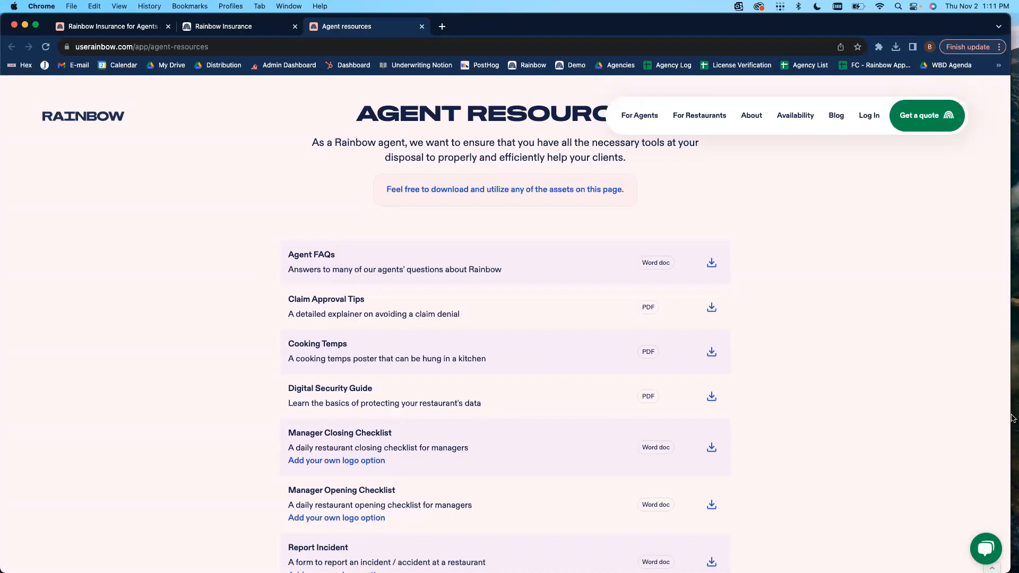
Review the remaining agent resources and highlight the "Add your own logo option" text under Manager Opening Checklist
left_click_drag(1009, 418, 1013, 416)
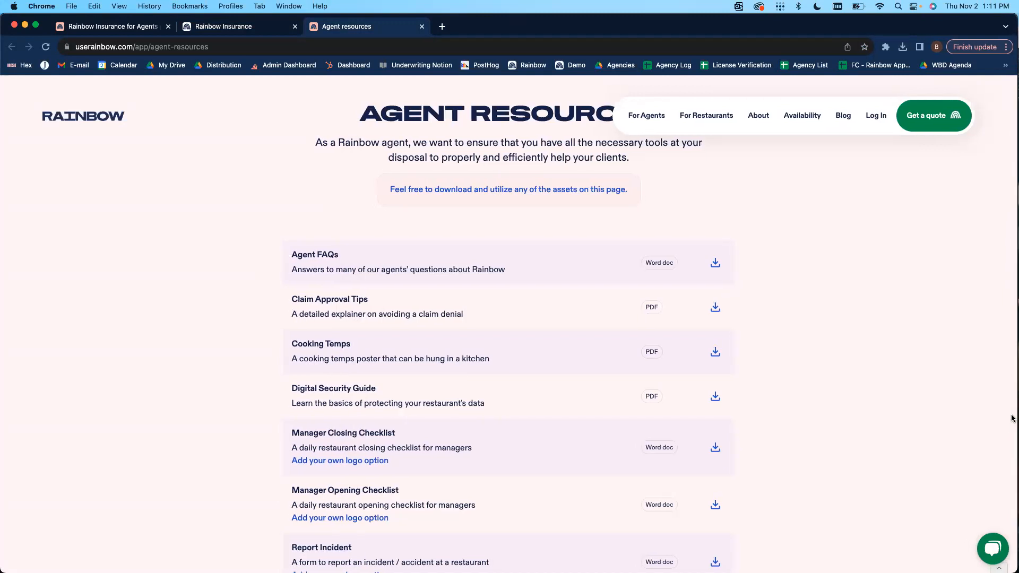
scroll(1012, 418, "up", 1)
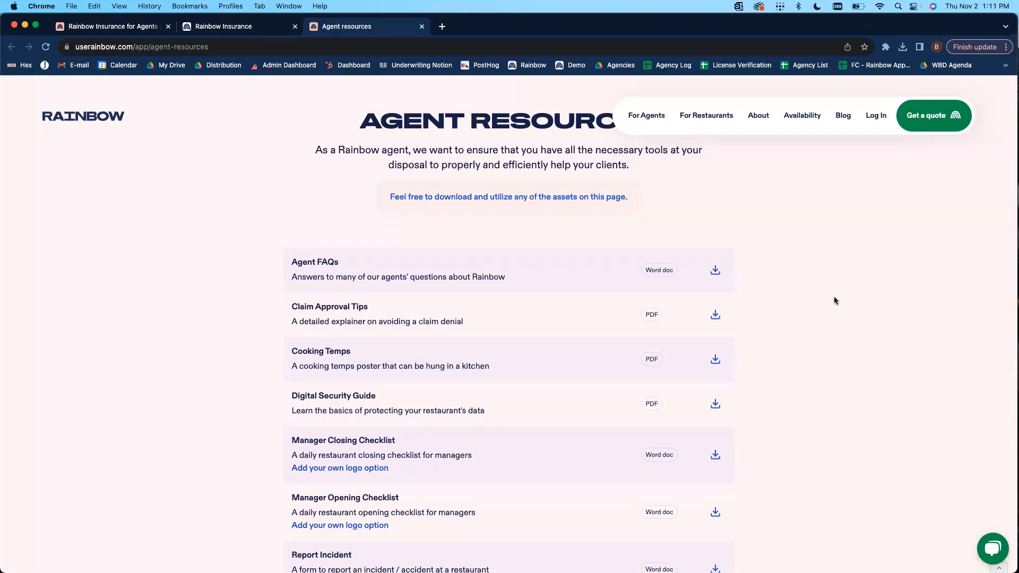
scroll(834, 300, "down", 4)
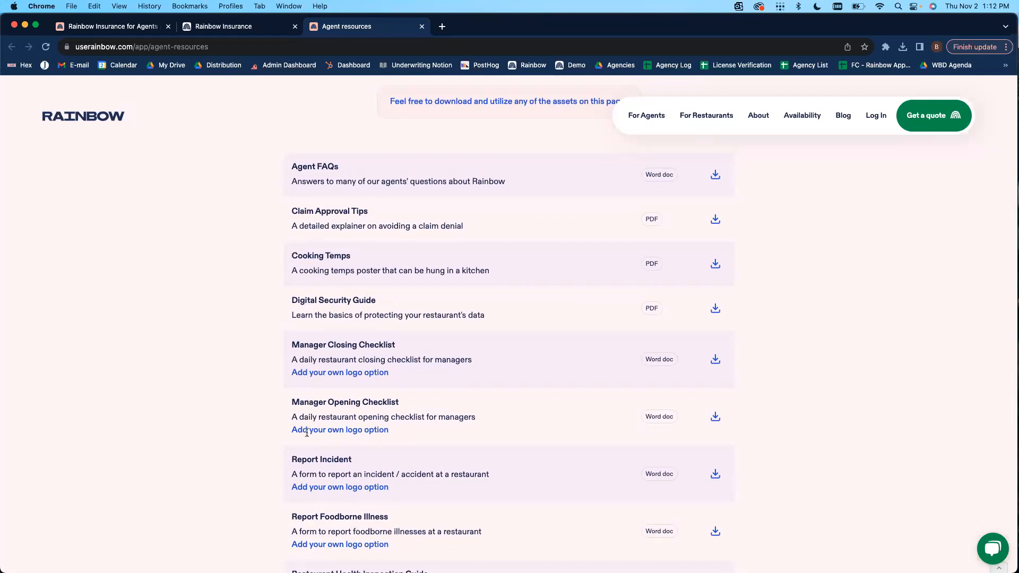
left_click_drag(291, 430, 391, 427)
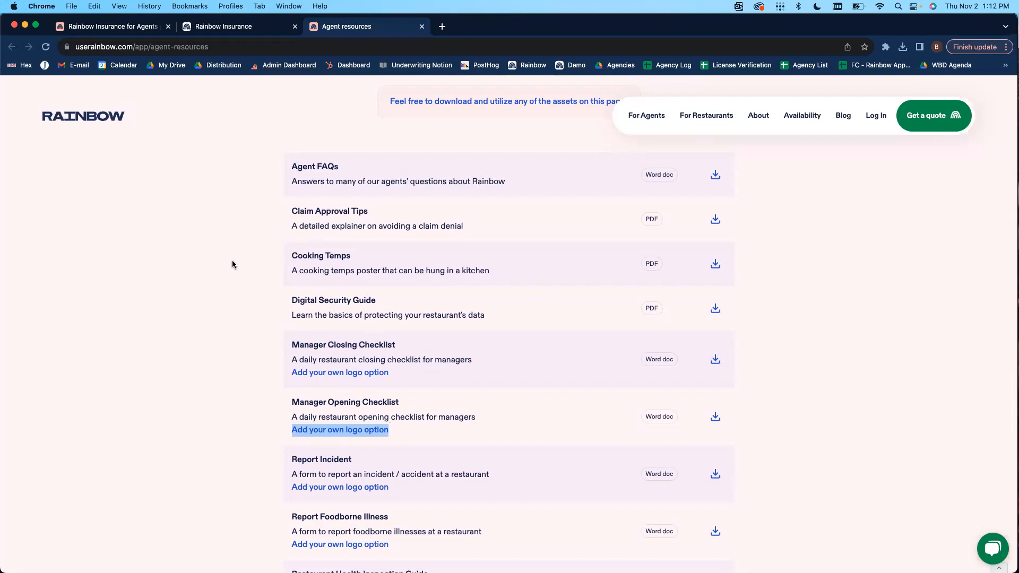
Return to the agent dashboard and examine the account profile and password sections in Settings
left_click(242, 27)
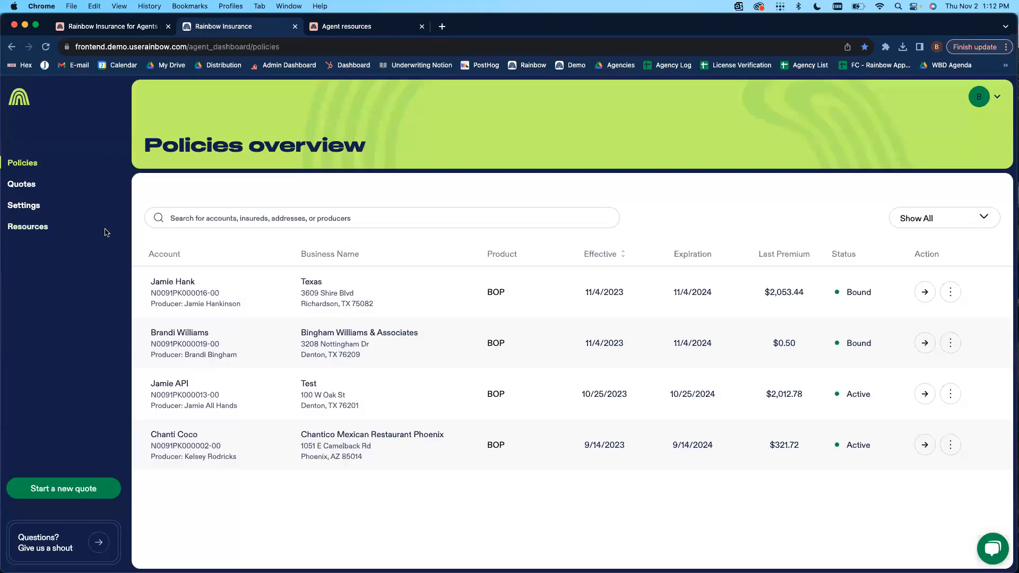
left_click(14, 206)
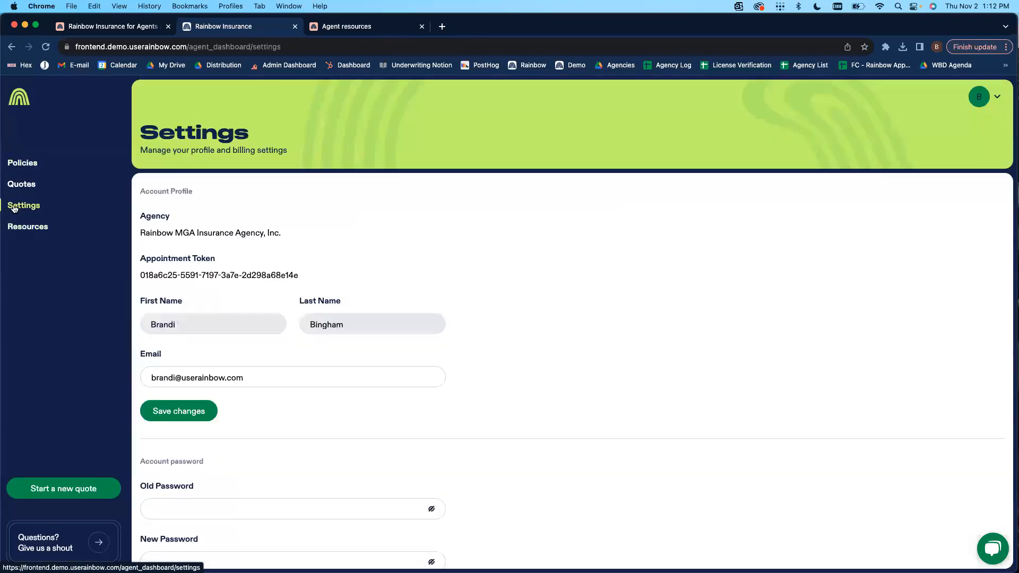
scroll(657, 237, "down", 5)
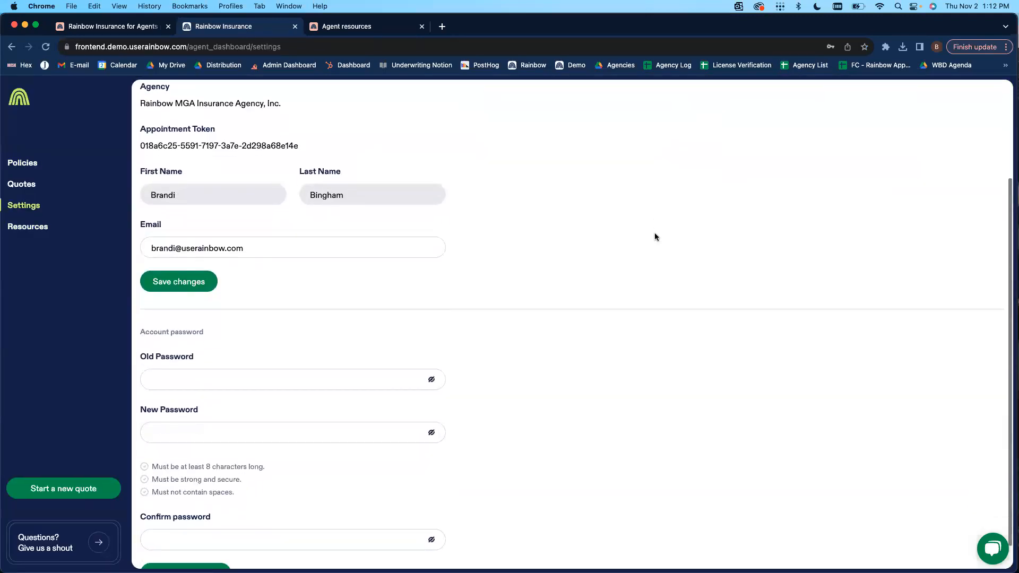
scroll(656, 237, "up", 5)
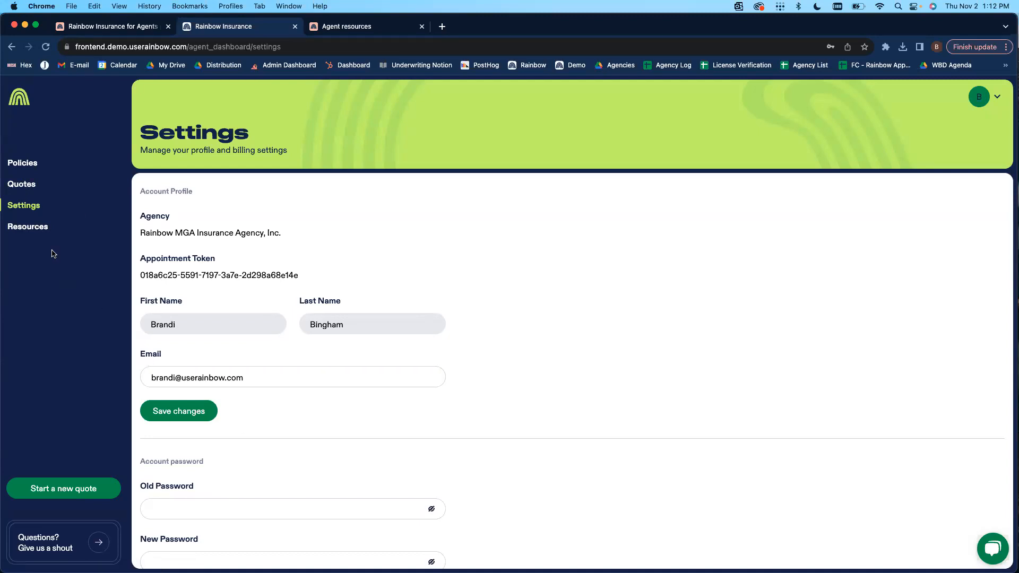
Open the policies overview, filter the policies by Cancelled status, and restore the filter to Show All
left_click(31, 165)
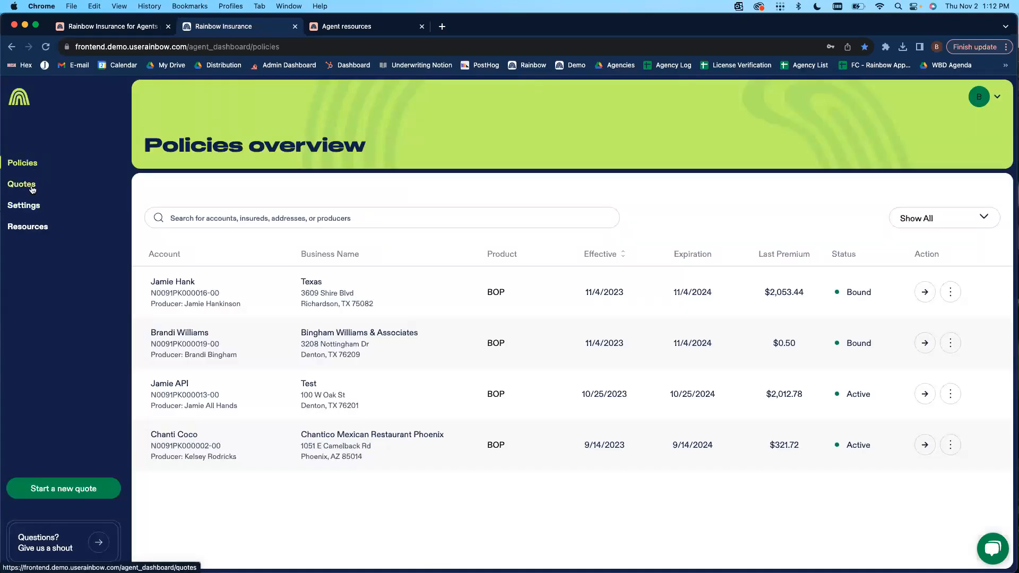
left_click(191, 217)
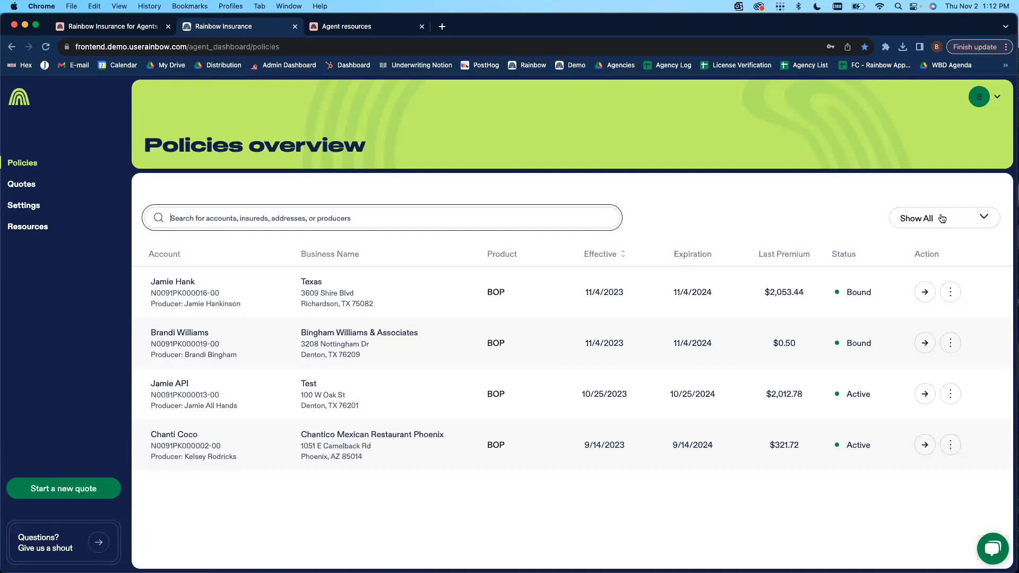
left_click(982, 219)
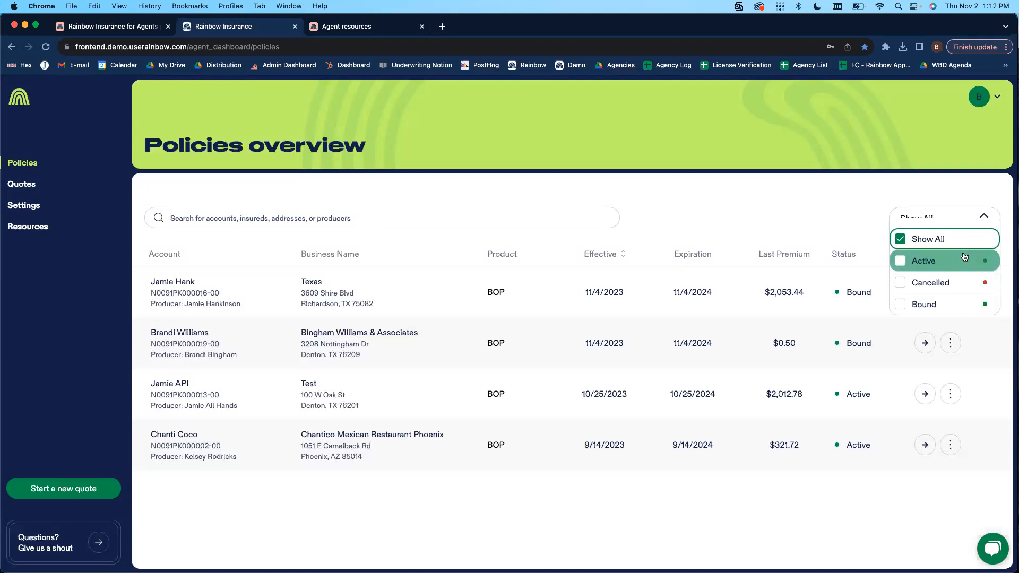
left_click(963, 284)
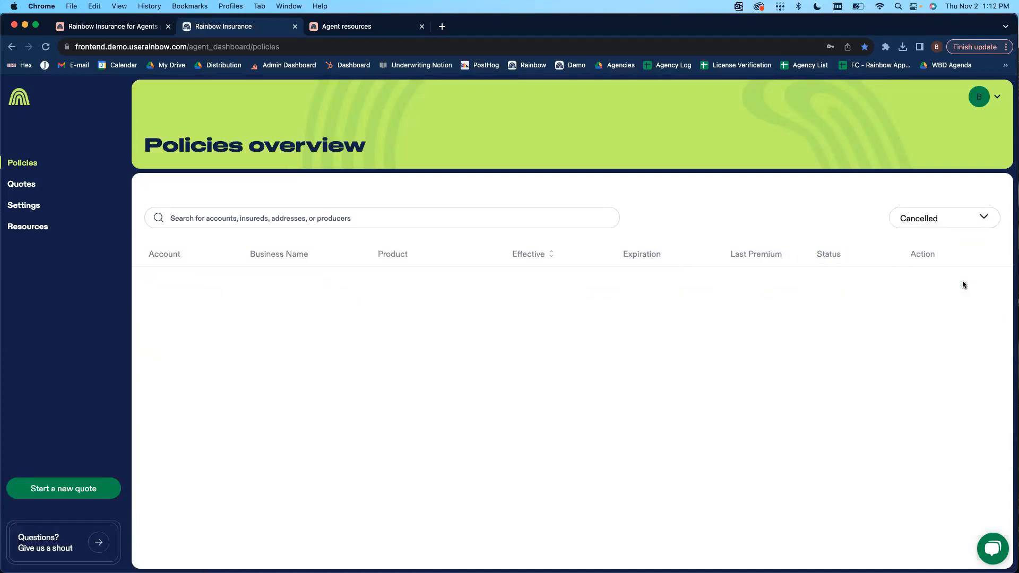
left_click(955, 226)
left_click(962, 242)
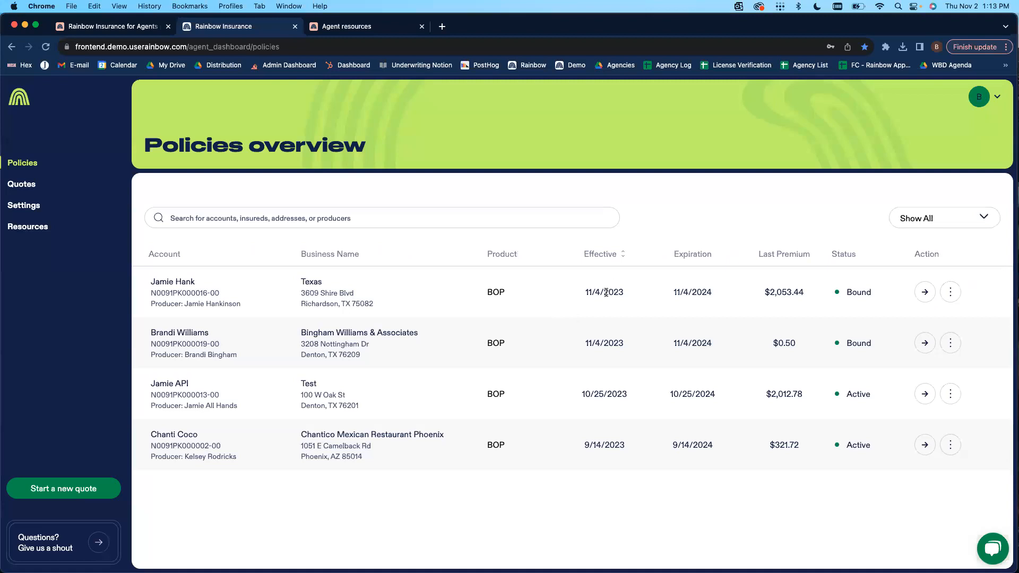
Open the quotes overview, review the available status filters, and filter the quotes by Expired
left_click(21, 186)
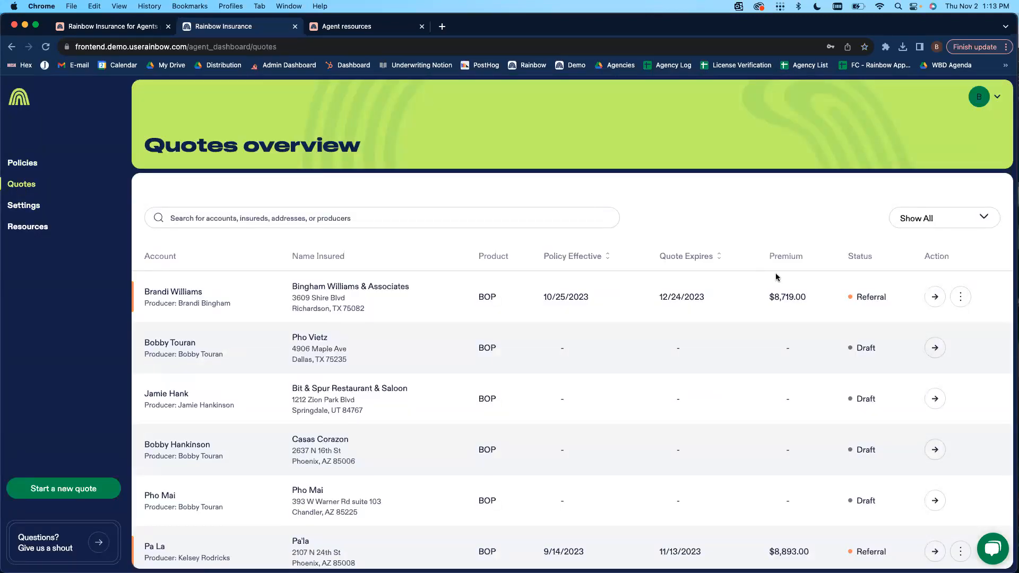
left_click(983, 221)
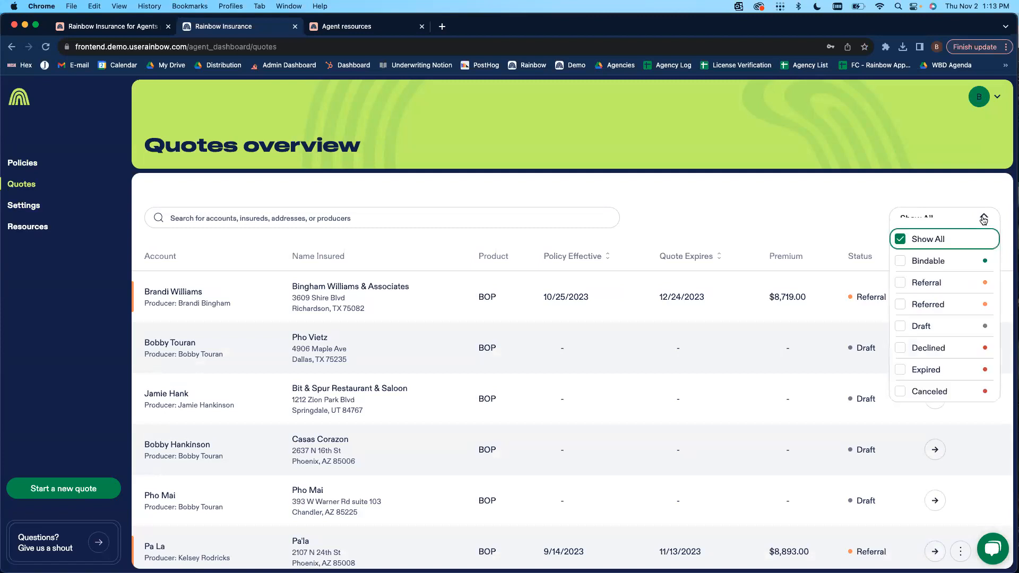
scroll(959, 296, "down", 1)
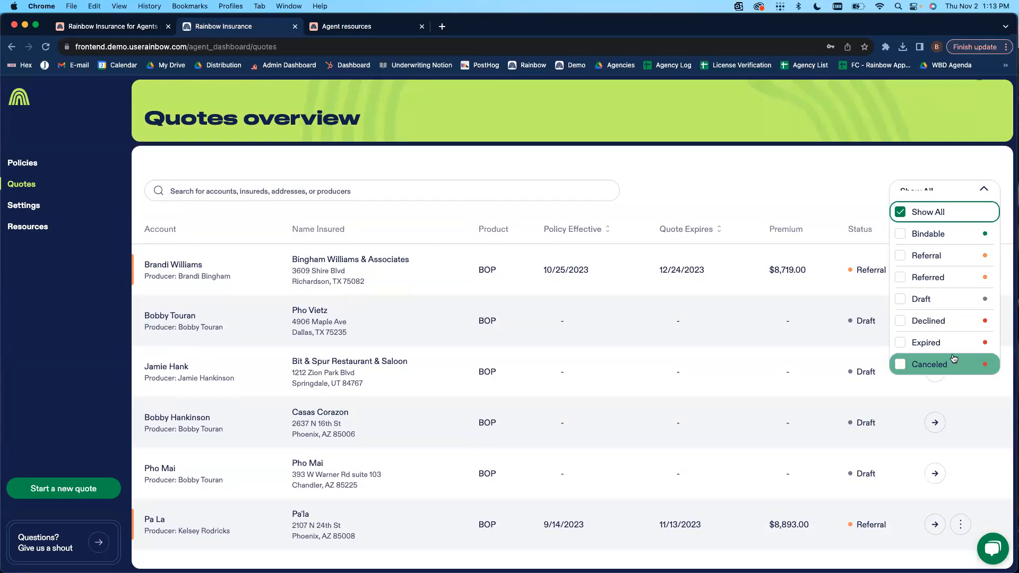
left_click(918, 347)
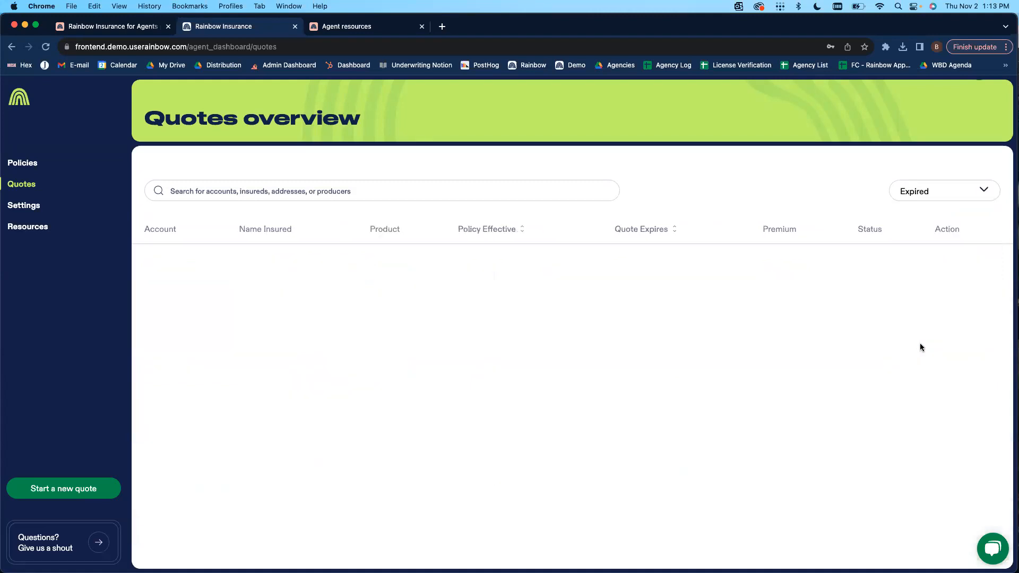
Change the quotes status filter to Referral, leaving the filter list closed
left_click(969, 198)
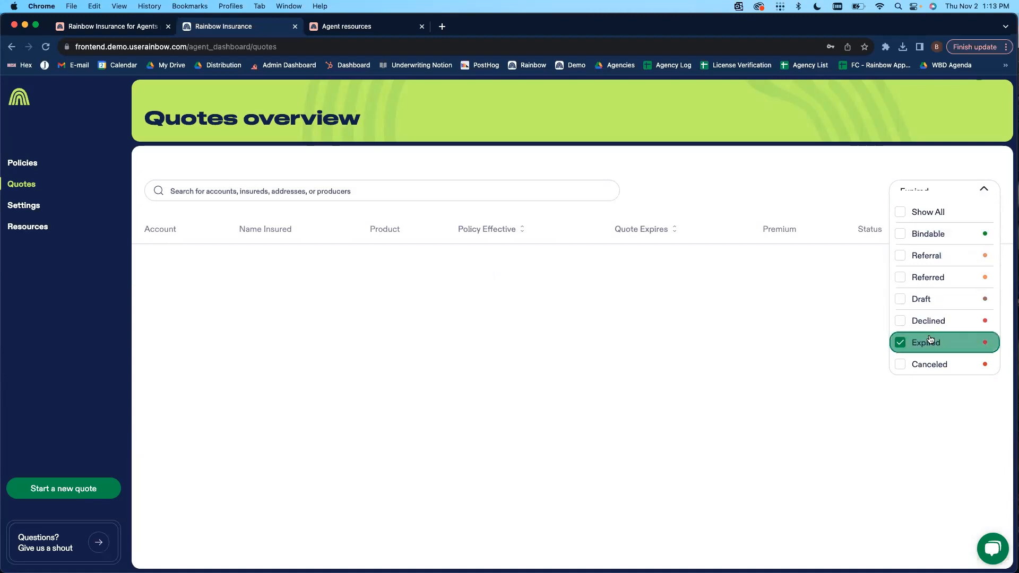
left_click(939, 255)
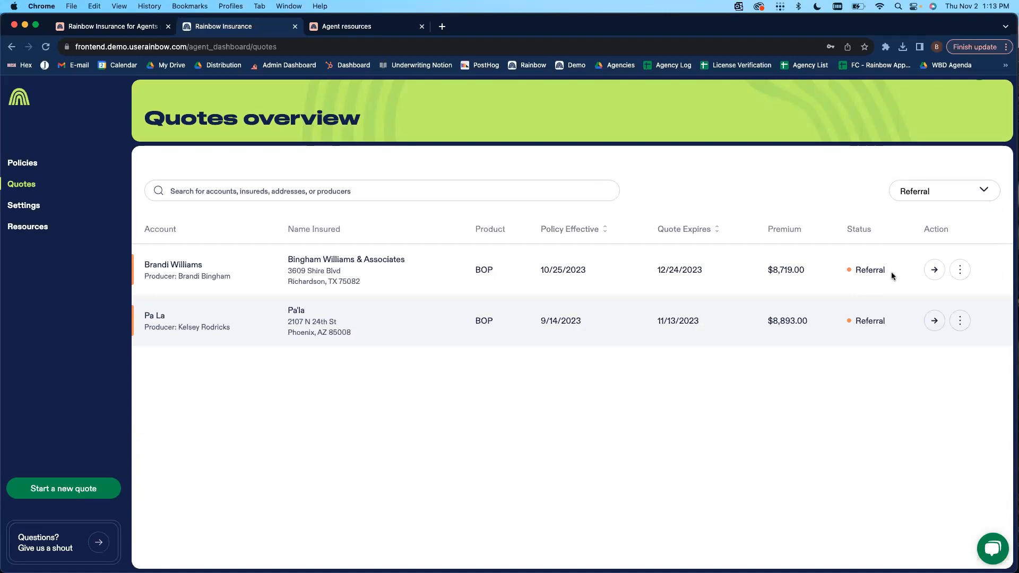
left_click(964, 190)
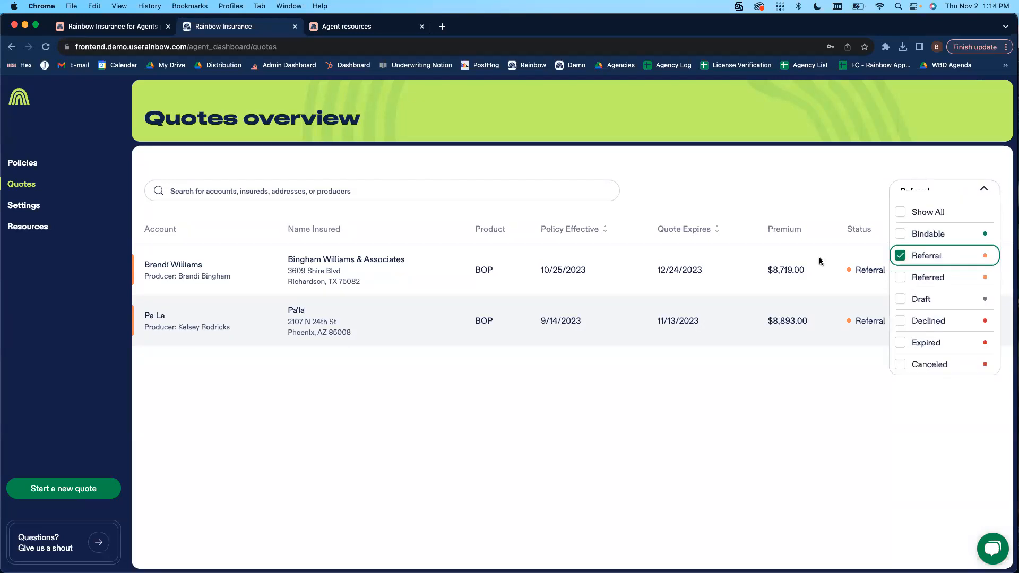
left_click(860, 291)
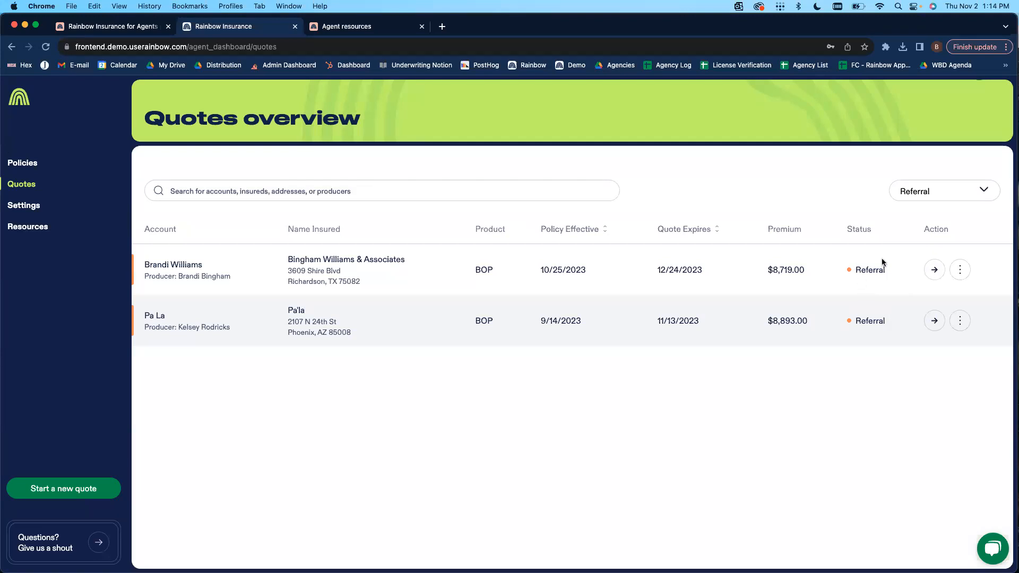
Open the first Referral quote and highlight its fine dining referral reason and the business name in the page header
left_click(935, 273)
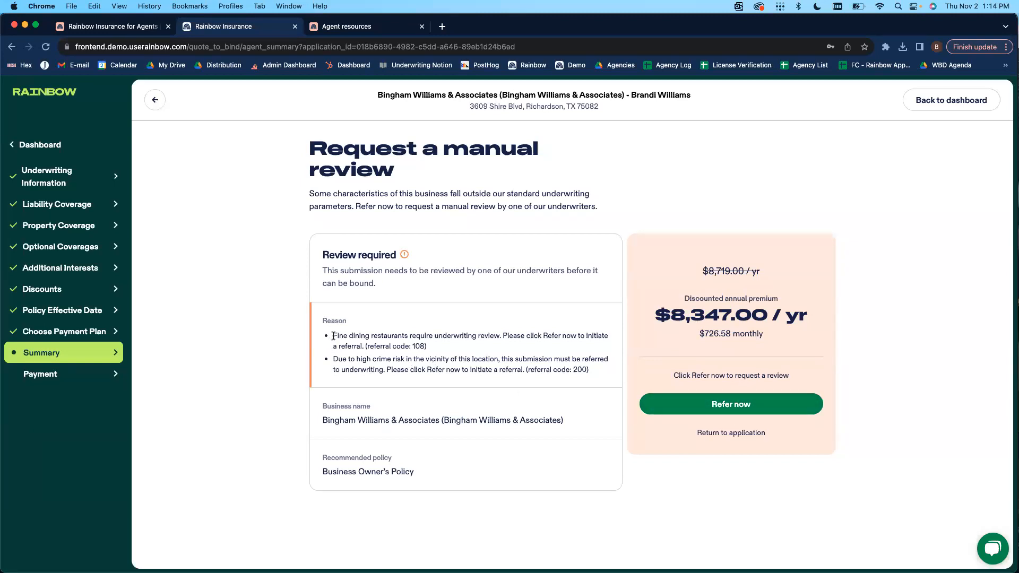
left_click_drag(333, 337, 430, 345)
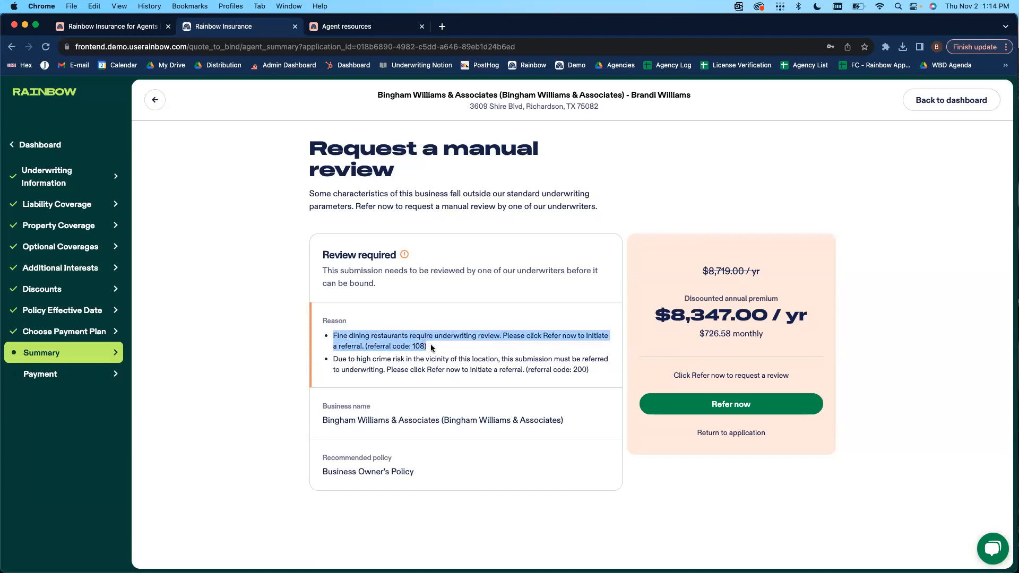
left_click_drag(375, 99, 528, 99)
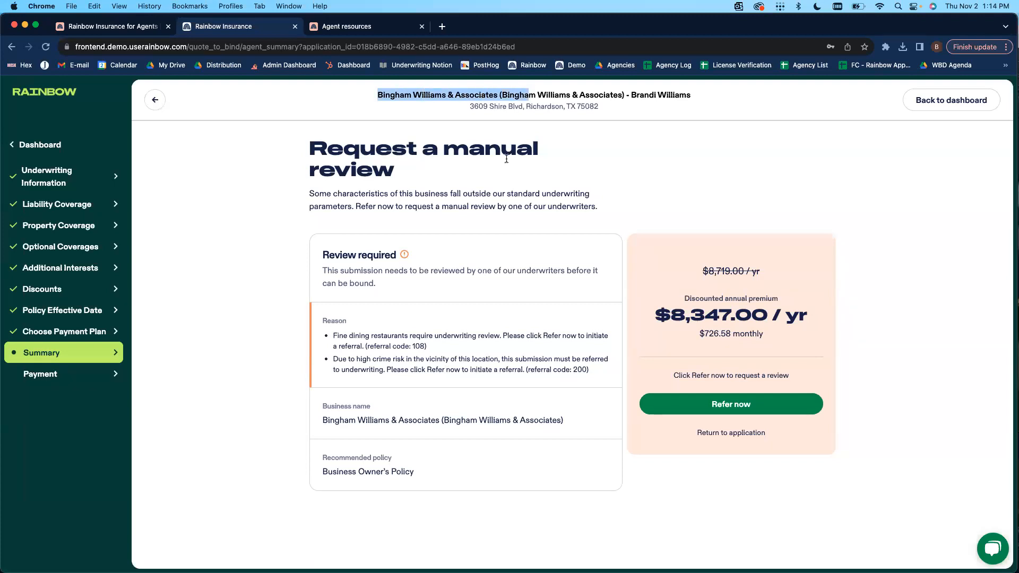
Highlight the high crime risk referral reason on the manual review page
left_click(350, 362)
left_click_drag(336, 363, 440, 367)
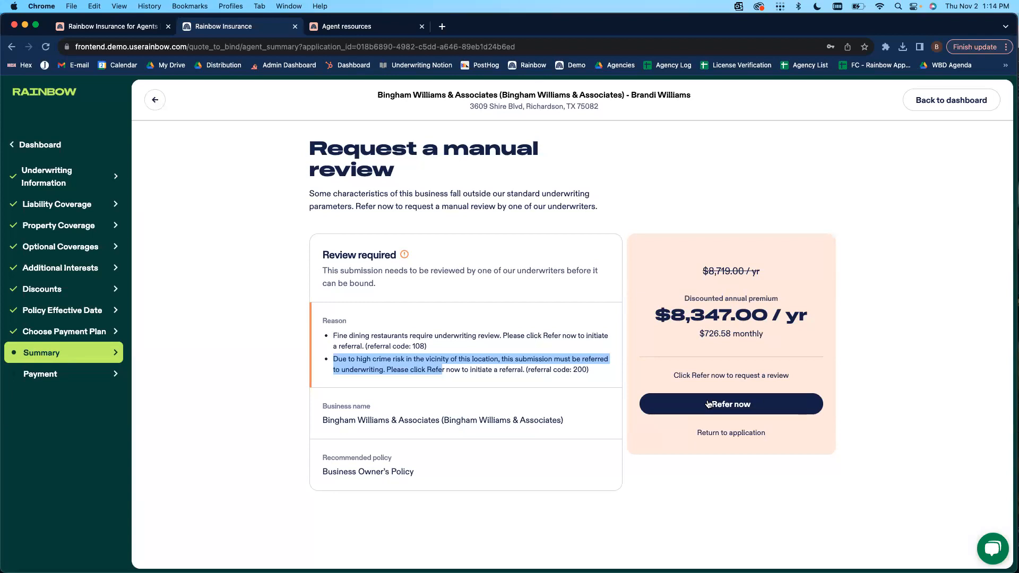
left_click(781, 404)
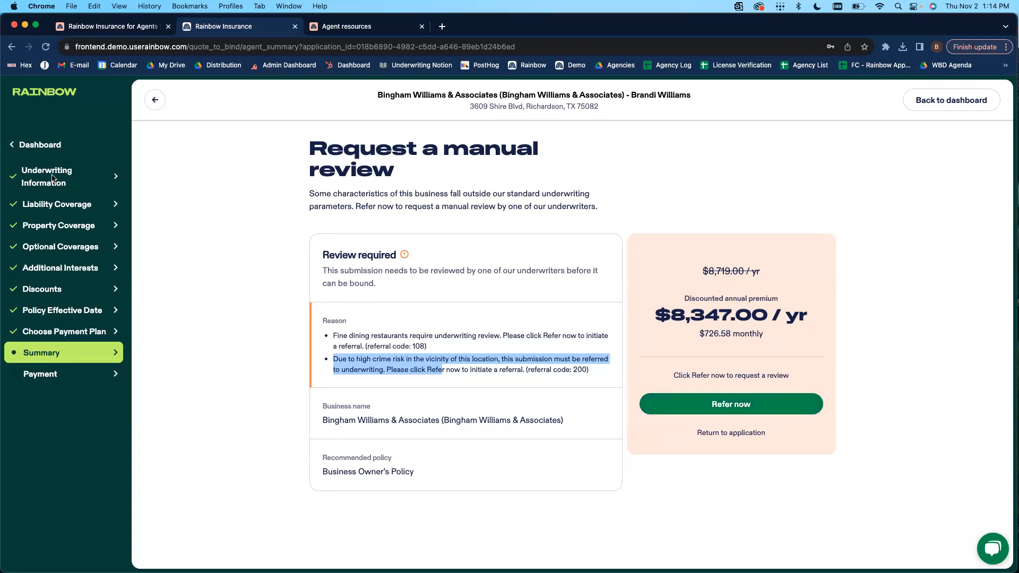
Return to the dashboard, start a new quote, and look over the blank basic information form
left_click(40, 143)
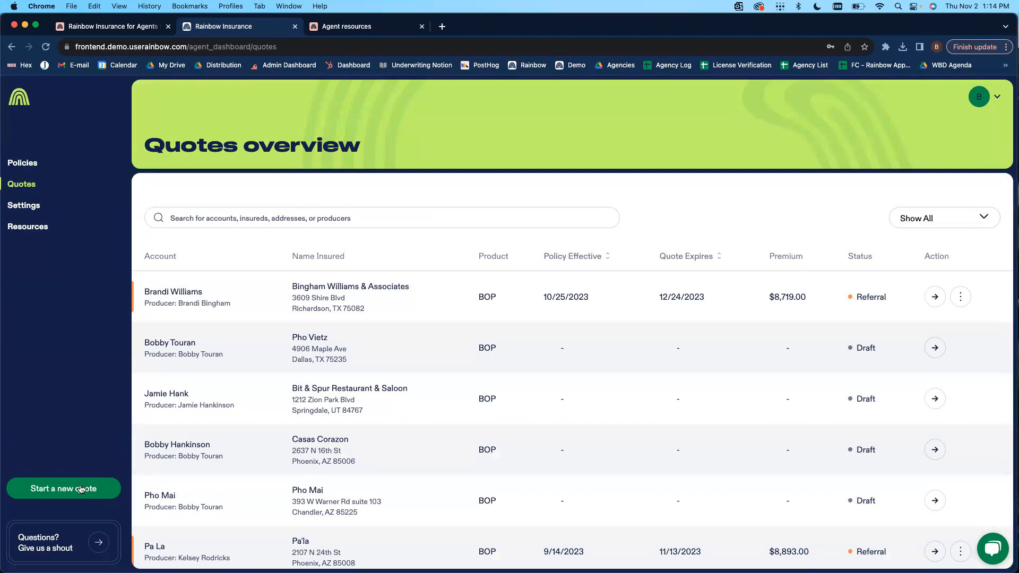
left_click(81, 489)
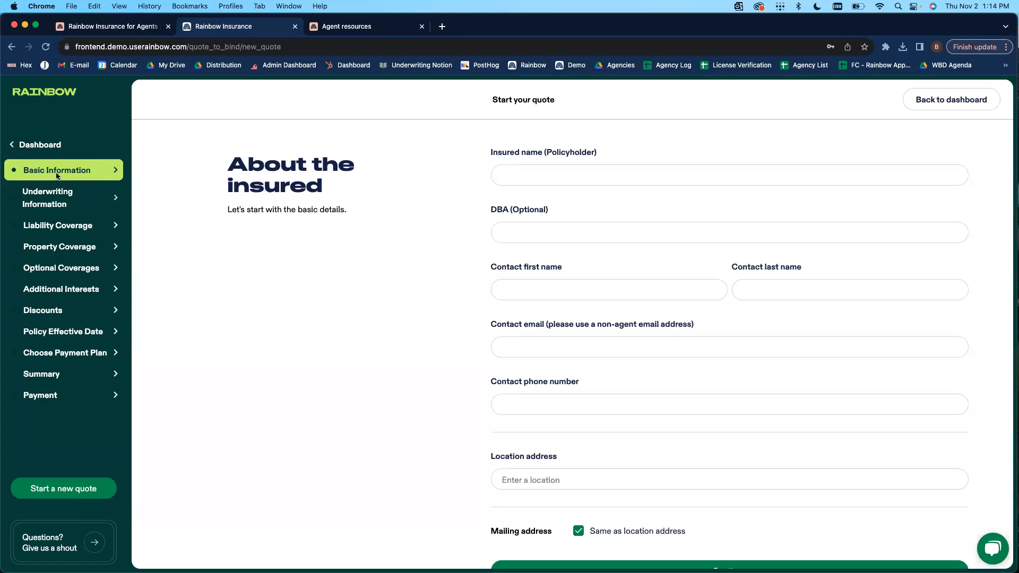
left_click(538, 175)
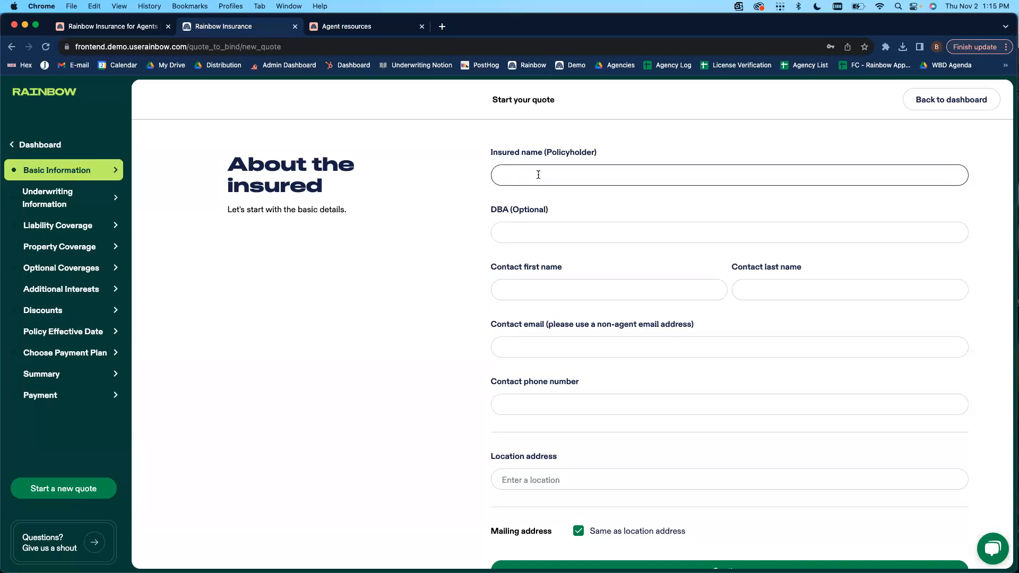
scroll(538, 175, "down", 2)
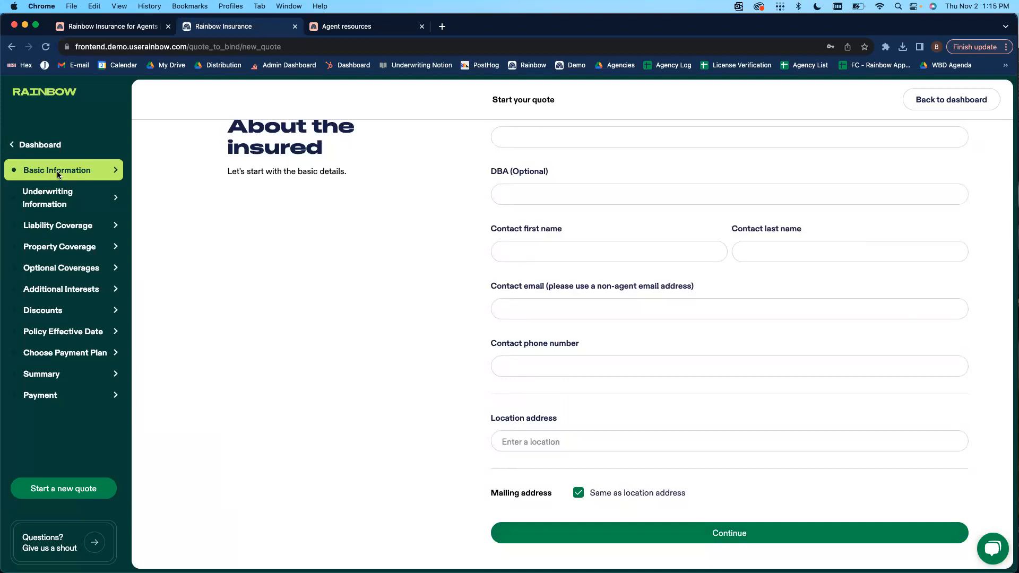
Go back to the quotes overview, open the Pa'la Referral quote, and return to its application's underwriting information
left_click(37, 144)
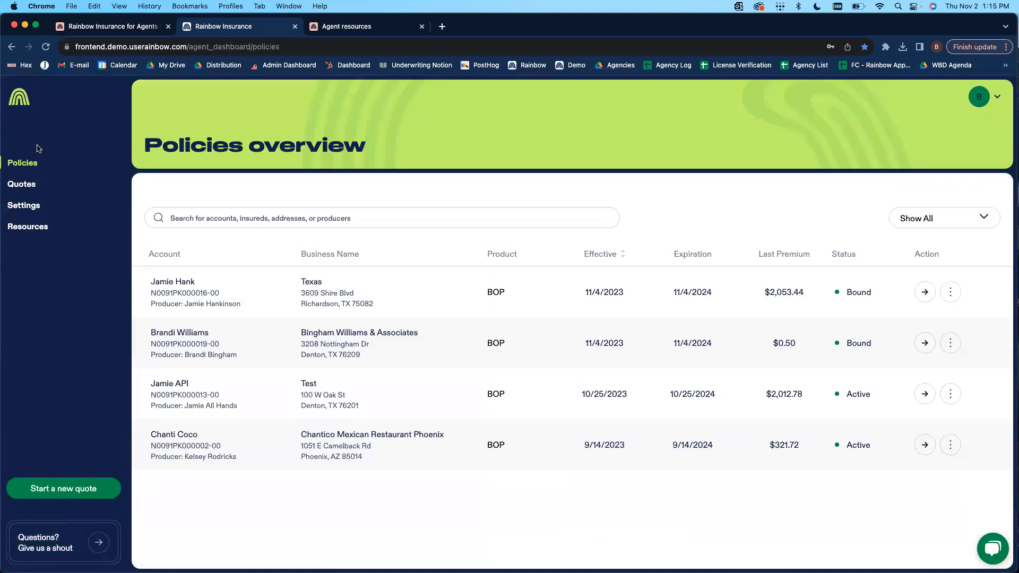
left_click(34, 186)
scroll(666, 416, "down", 3)
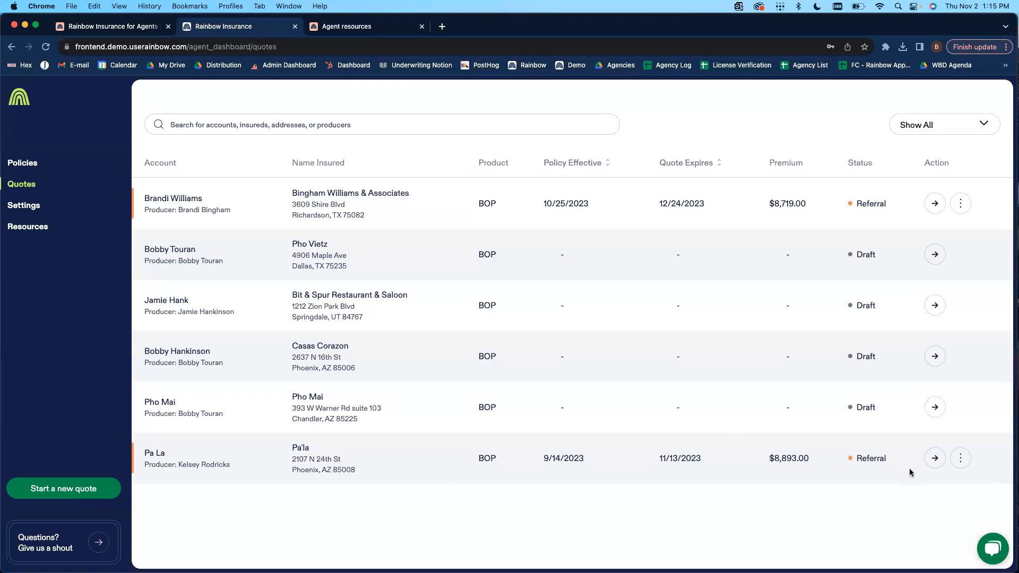
left_click(930, 459)
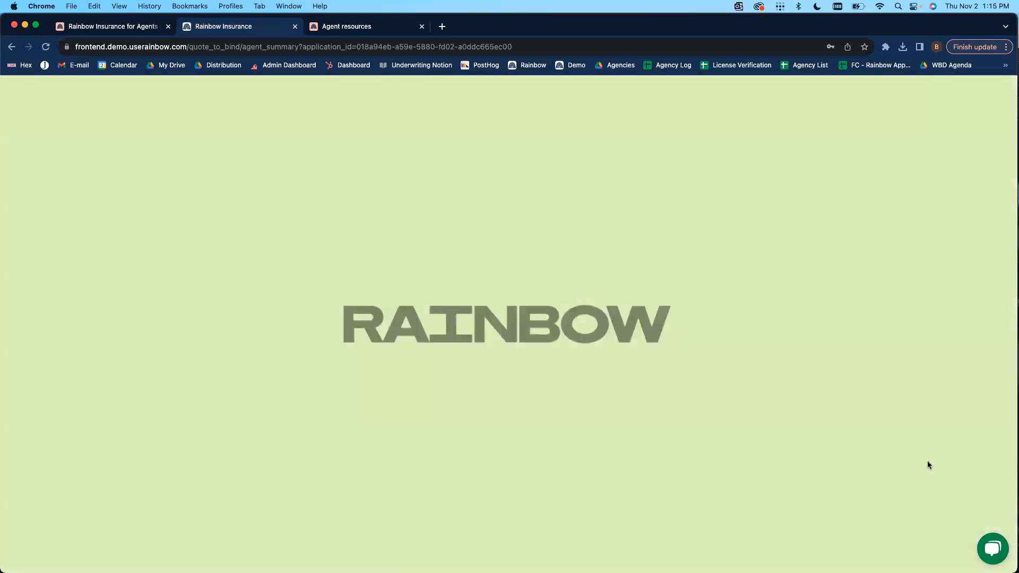
left_click(746, 432)
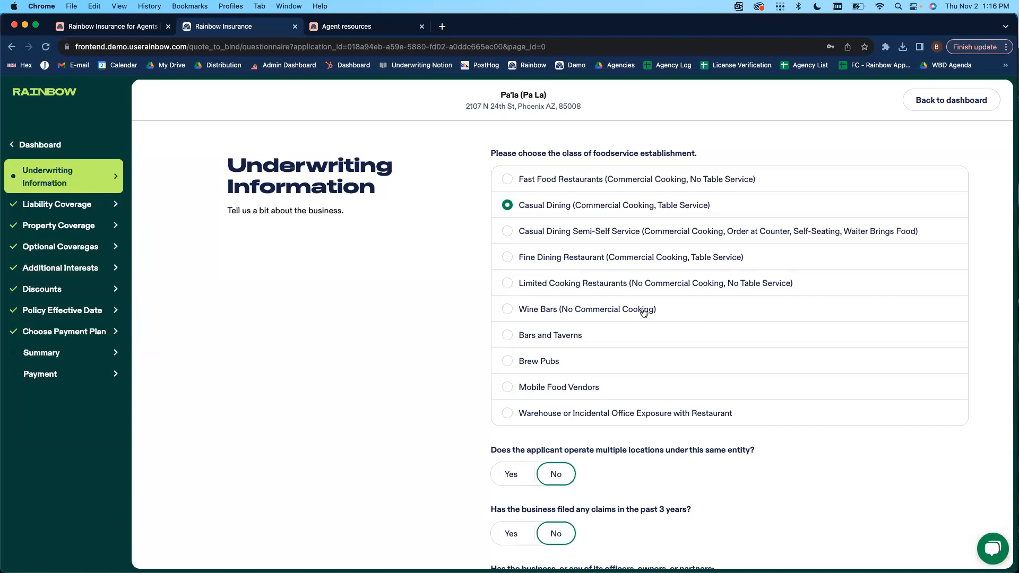
Set the class of foodservice establishment to Bars and Taverns and submit the underwriting information for an eligibility decision
scroll(645, 314, "down", 1)
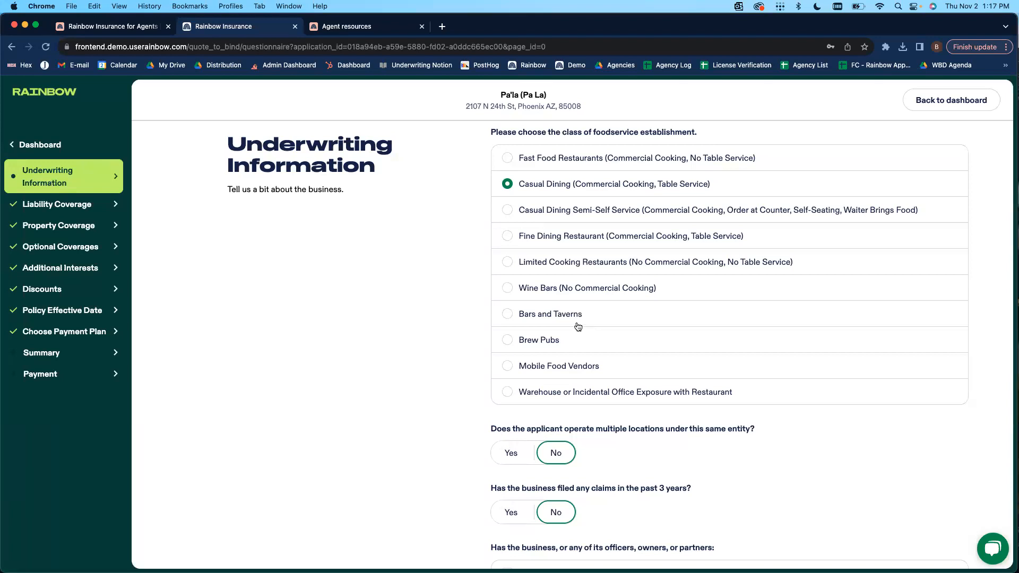
left_click(561, 317)
scroll(400, 331, "down", 15)
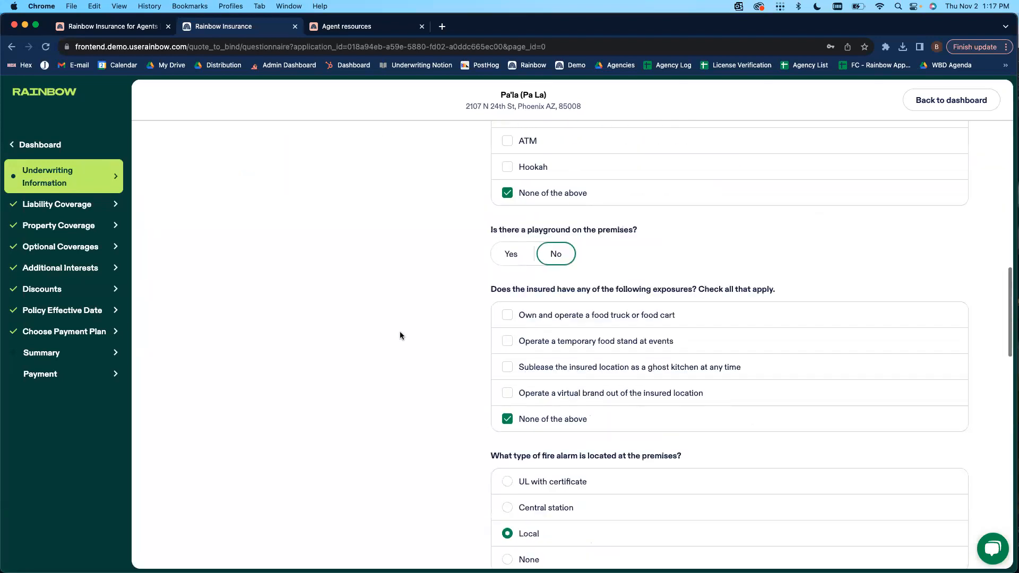
left_click(723, 533)
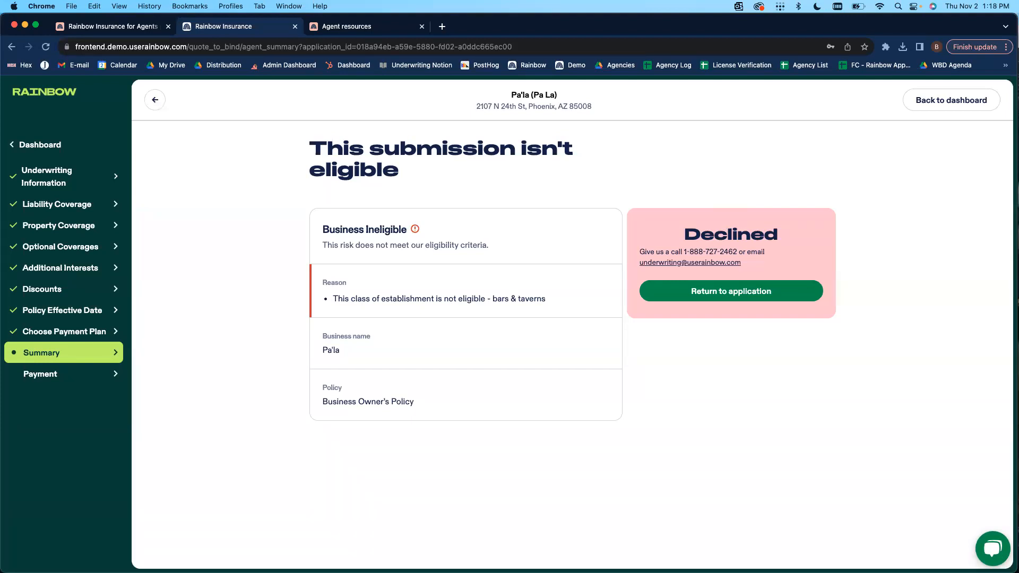
Return to the application and try other foodservice establishment classes, including Casual Dining, finishing on Casual Dining Semi-Self Service
left_click(745, 295)
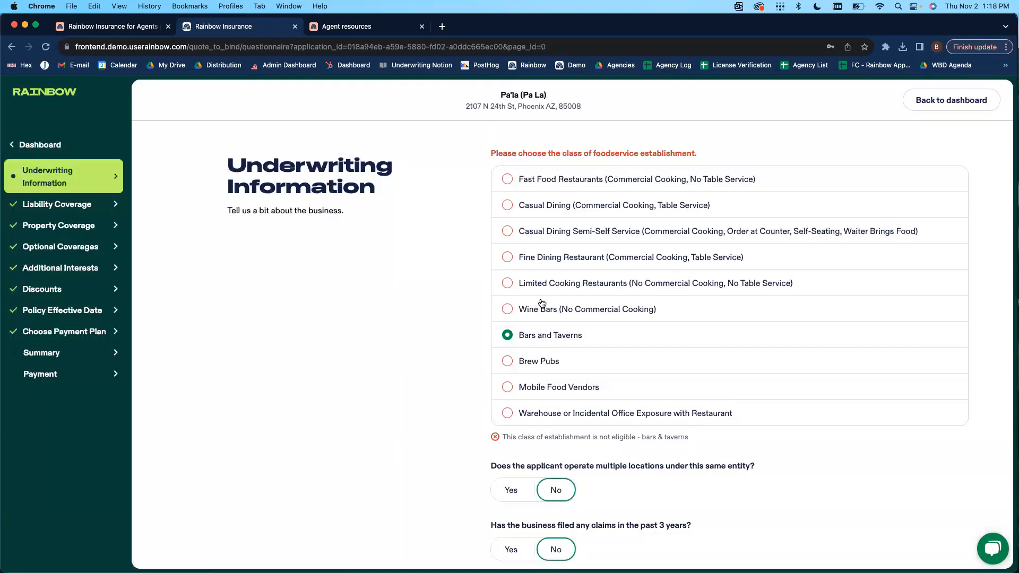
left_click(544, 206)
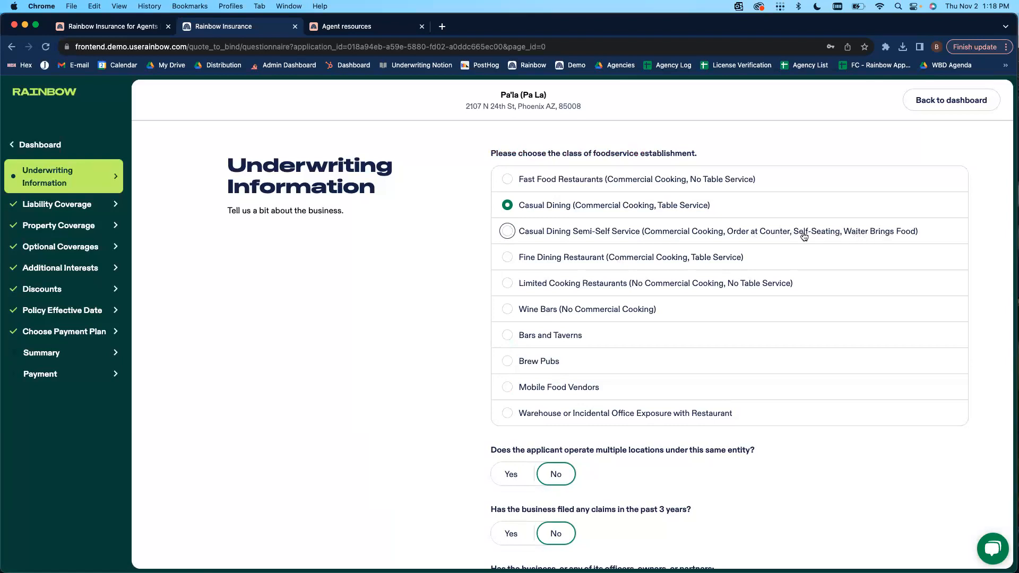
left_click(667, 237)
left_click(574, 186)
left_click(507, 335)
left_click(526, 228)
Review the business history questions, clearing and reselecting None of the above for the officers, owners, or partners question
scroll(348, 369, "down", 5)
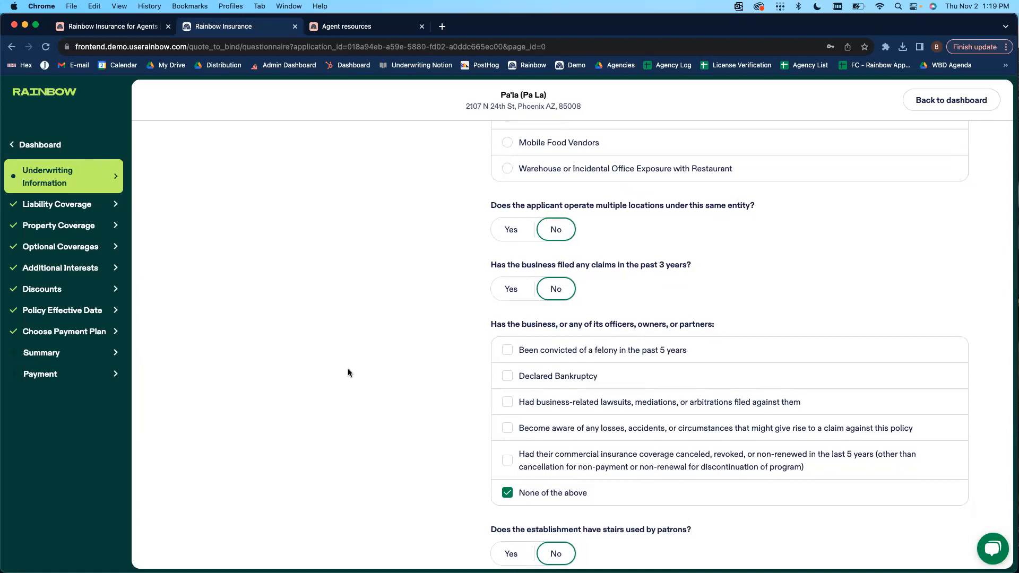
scroll(348, 368, "down", 1)
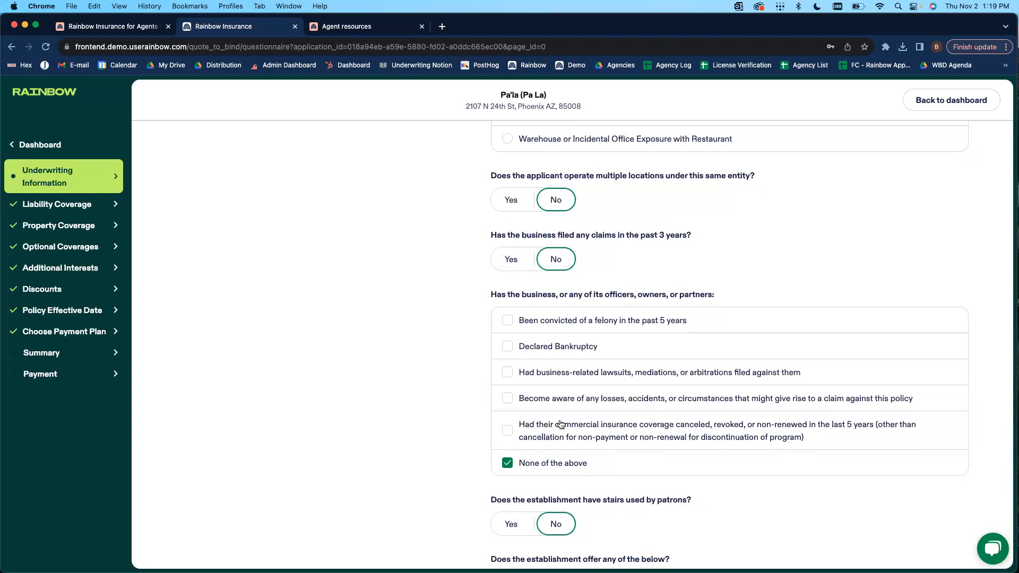
scroll(560, 424, "down", 2)
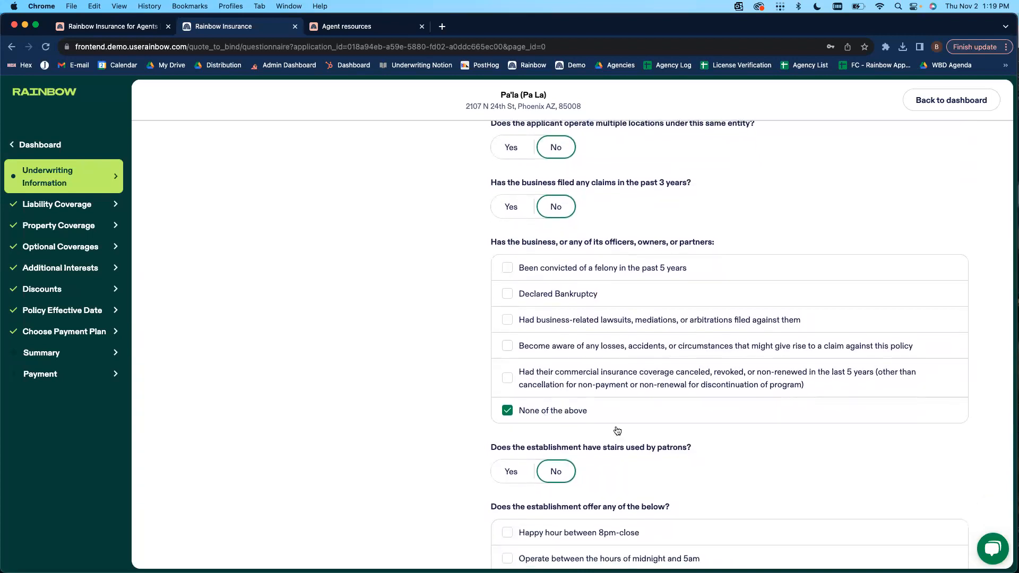
left_click(508, 411)
left_click(508, 412)
Highlight the question about operating multiple locations under the same entity, and clear the highlight
scroll(508, 412, "up", 1)
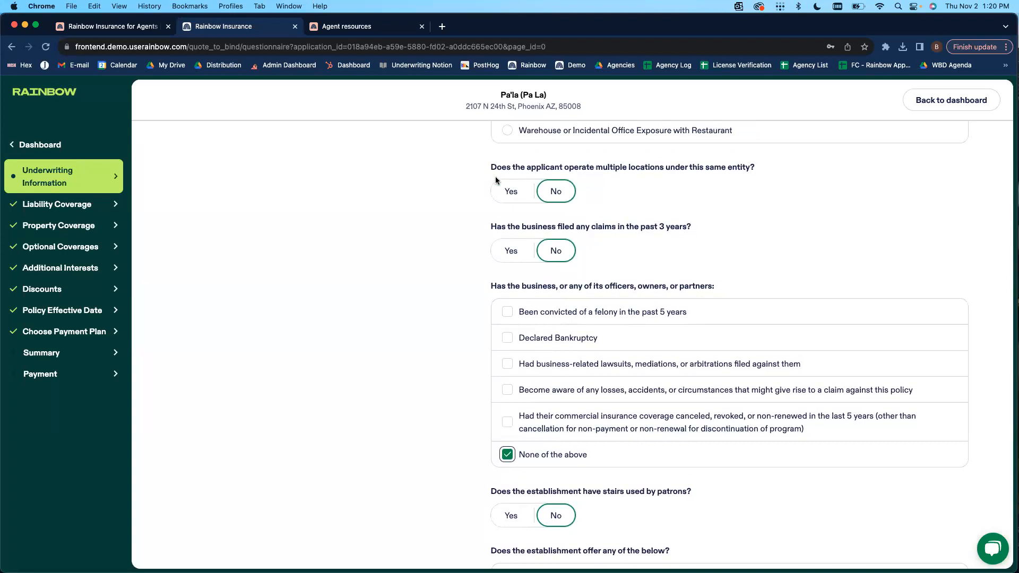
left_click_drag(490, 167, 775, 164)
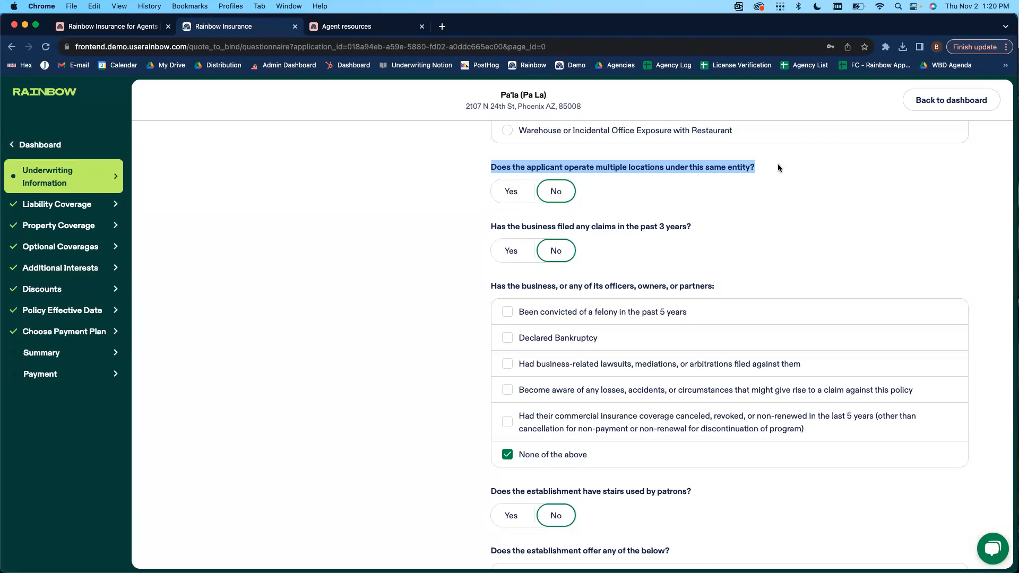
left_click(636, 263)
Answer Yes to claims filed in the past 3 years, enter 1 claim, and highlight the $50,000 incurred value wording
scroll(636, 263, "down", 3)
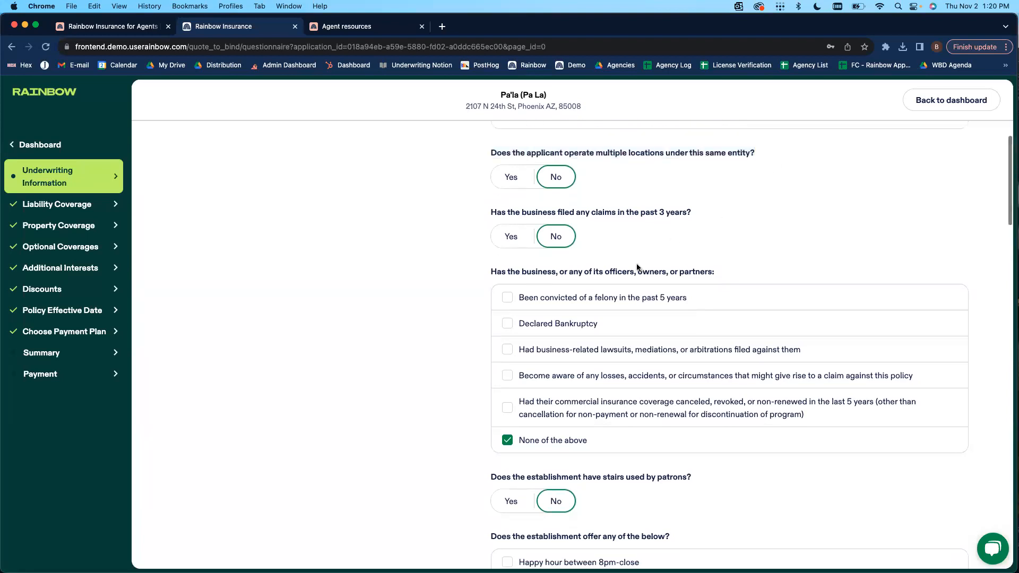
left_click(511, 182)
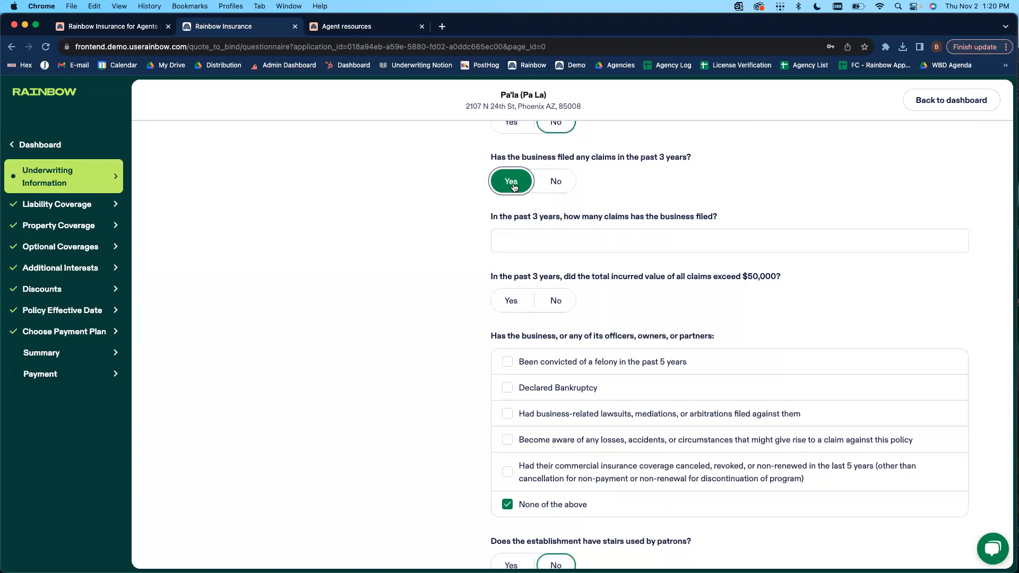
left_click(545, 241)
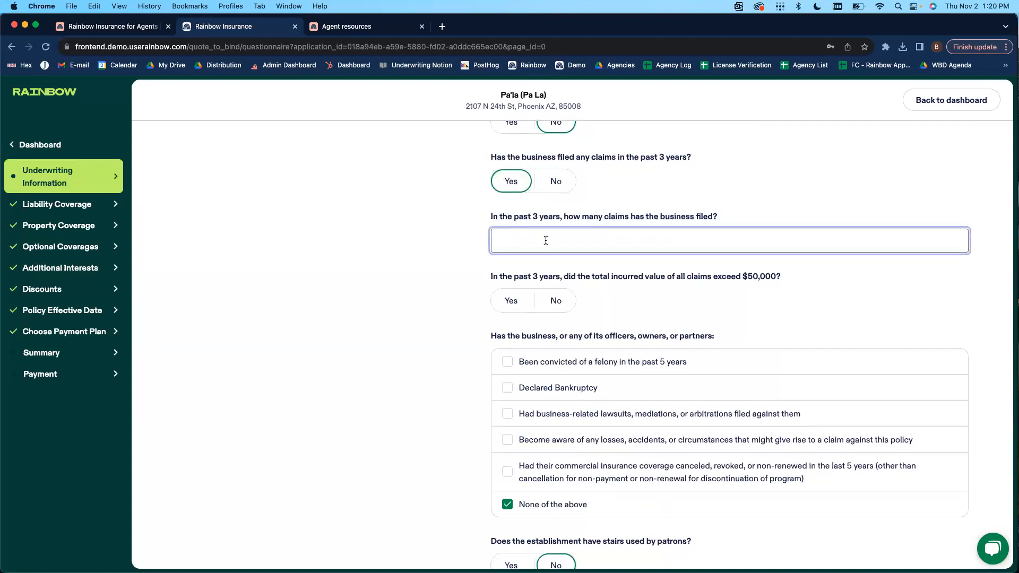
left_click_drag(778, 276, 743, 276)
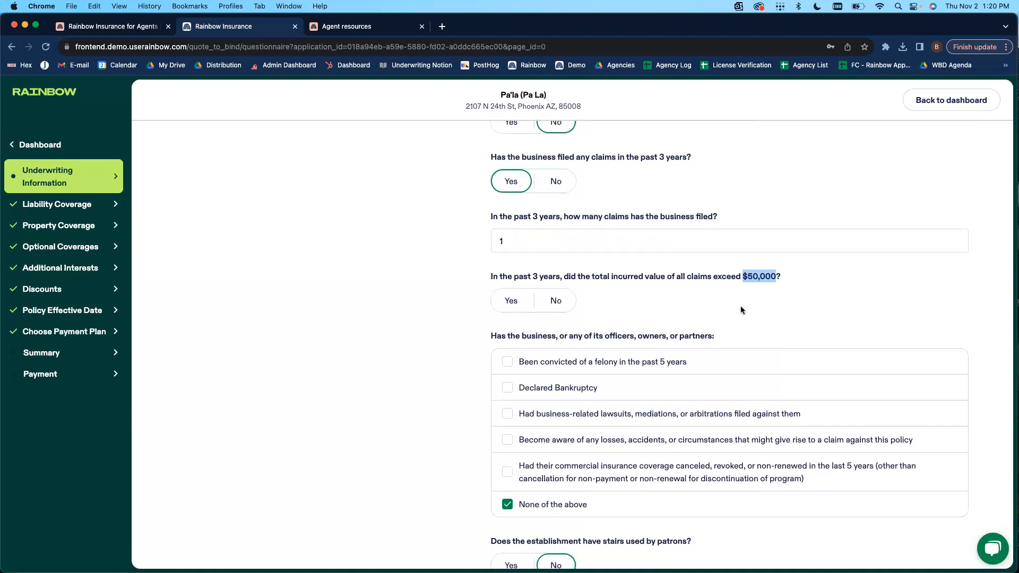
left_click_drag(613, 276, 661, 276)
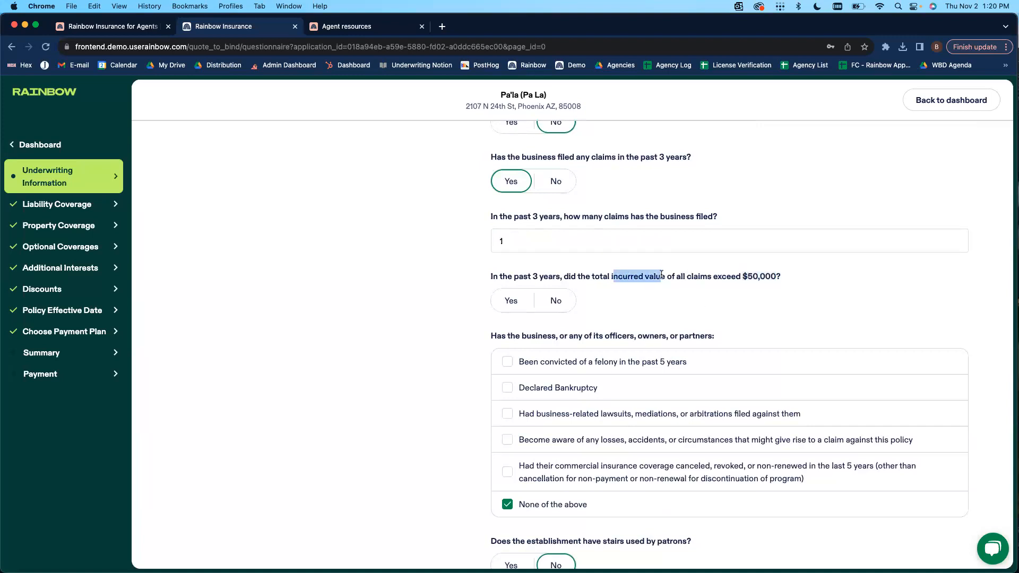
Change the number of filed claims to 2, and set the past claims answer back to No
left_click_drag(513, 245, 494, 245)
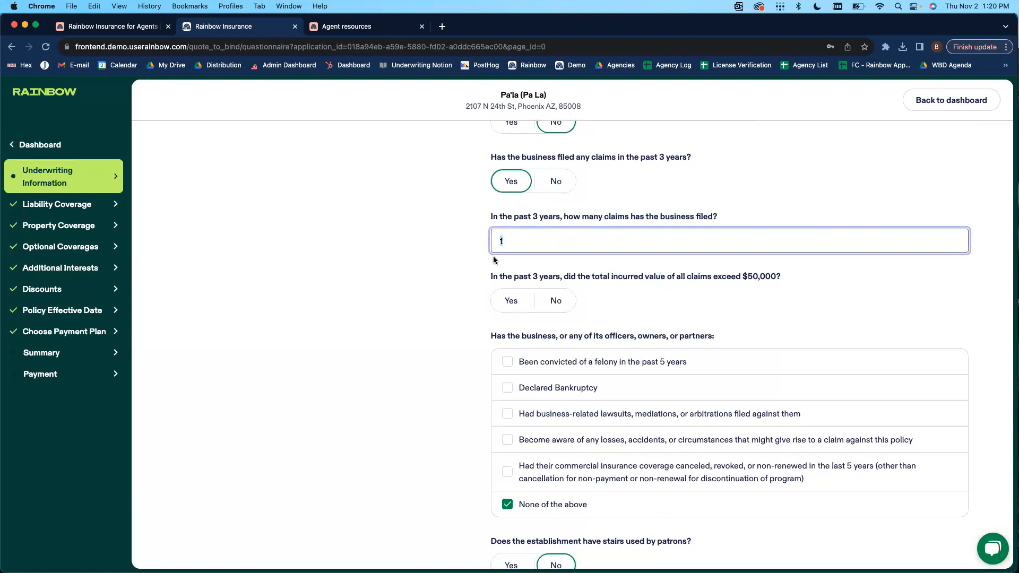
type("2")
left_click(553, 187)
Highlight the question about stairs used by patrons, answer Yes, and highlight the stair safety criteria
scroll(553, 238, "down", 3)
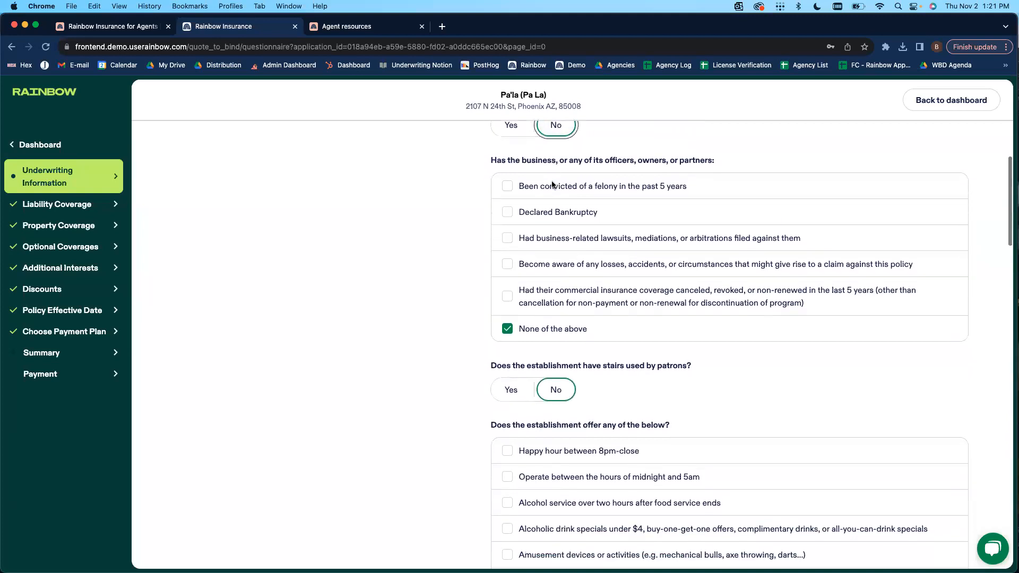
scroll(587, 331, "down", 1)
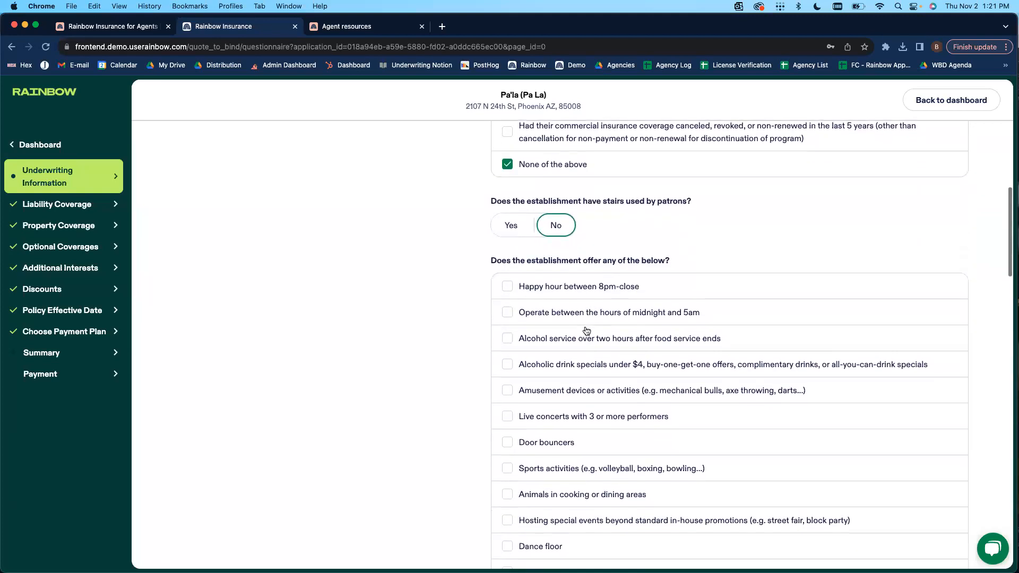
left_click_drag(490, 204, 711, 201)
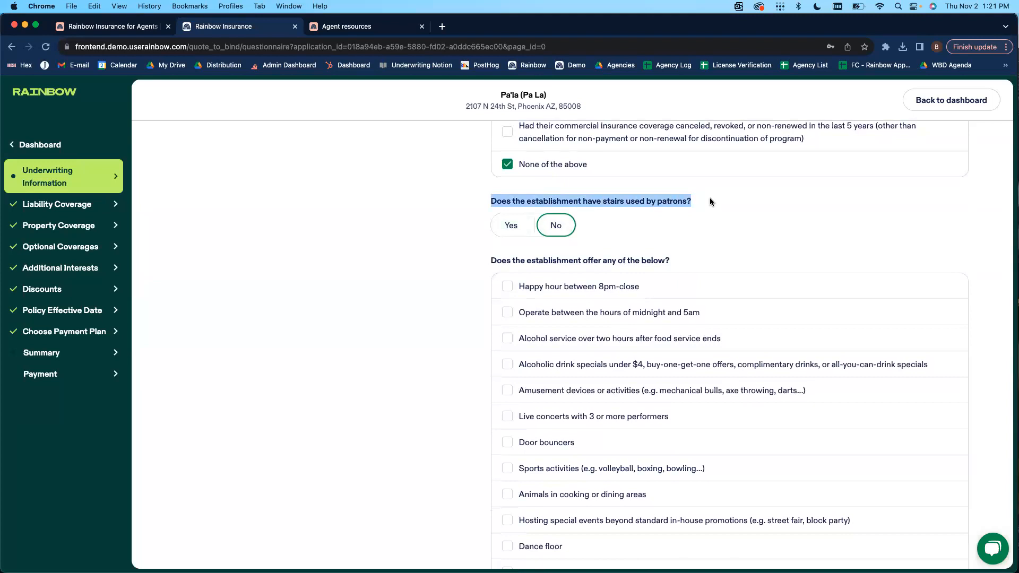
left_click(514, 226)
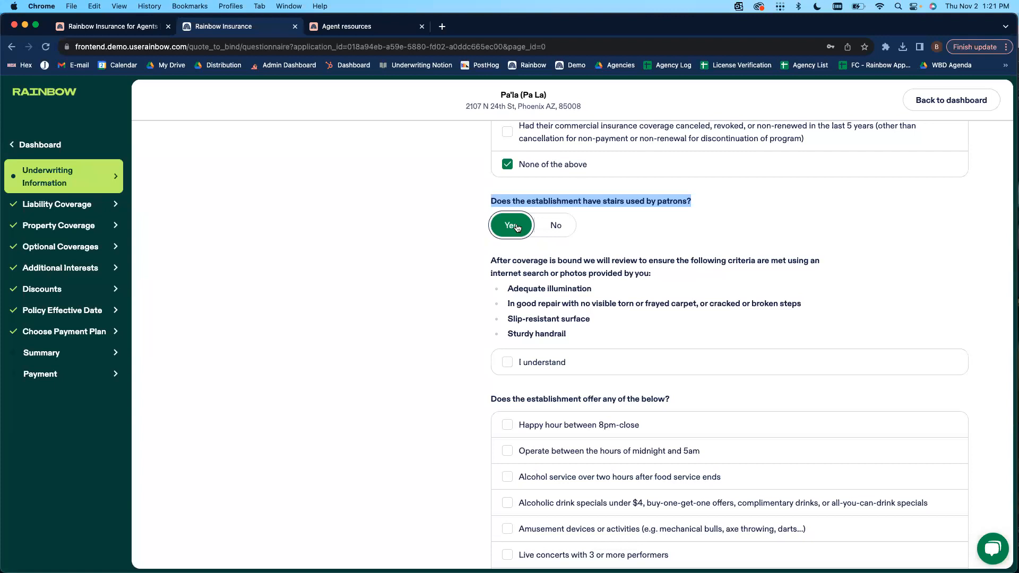
left_click_drag(491, 260, 575, 334)
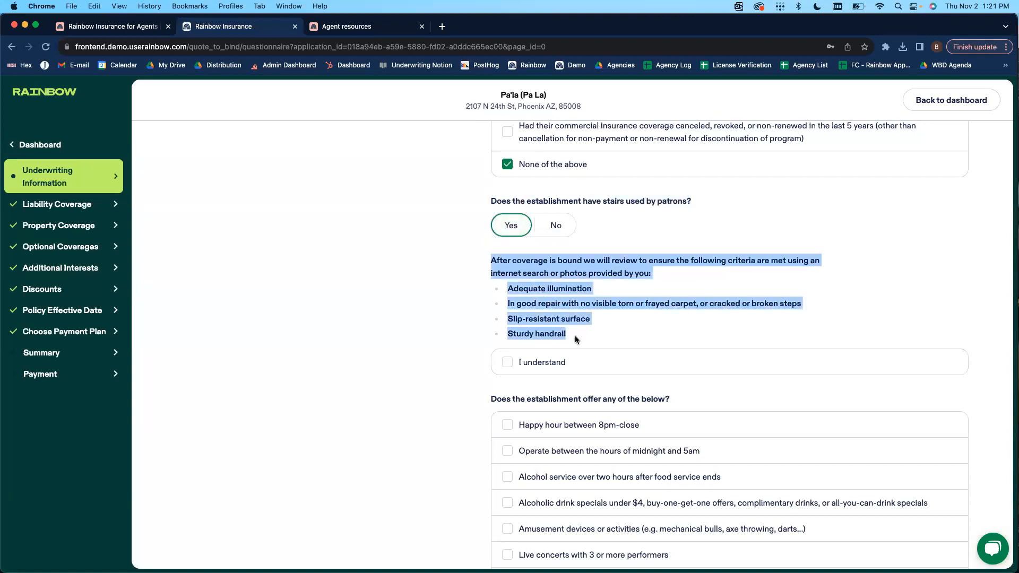
Highlight the stairs question again, acknowledge the criteria with I understand, and set the stairs answer back to No
left_click_drag(490, 200, 696, 201)
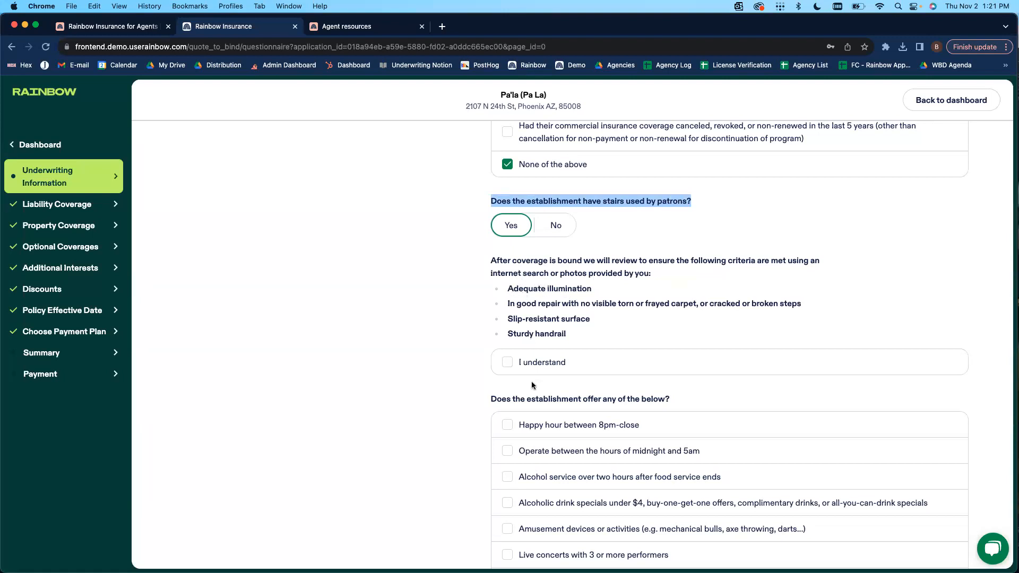
left_click(512, 365)
left_click(556, 226)
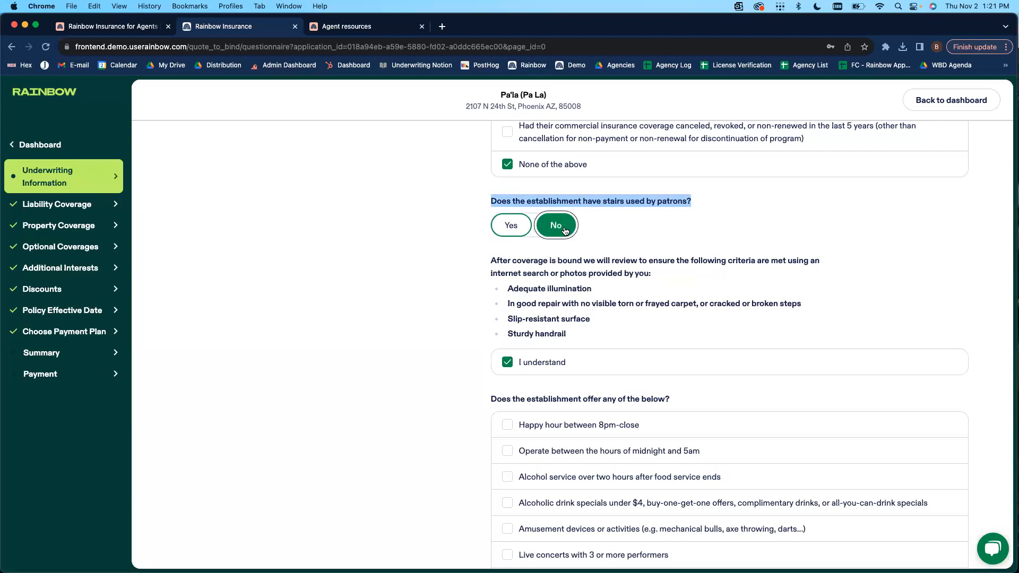
Select and deselect Dance floor and ATM among the establishment's offerings, leaving None of the above as the answer
scroll(675, 346, "down", 2)
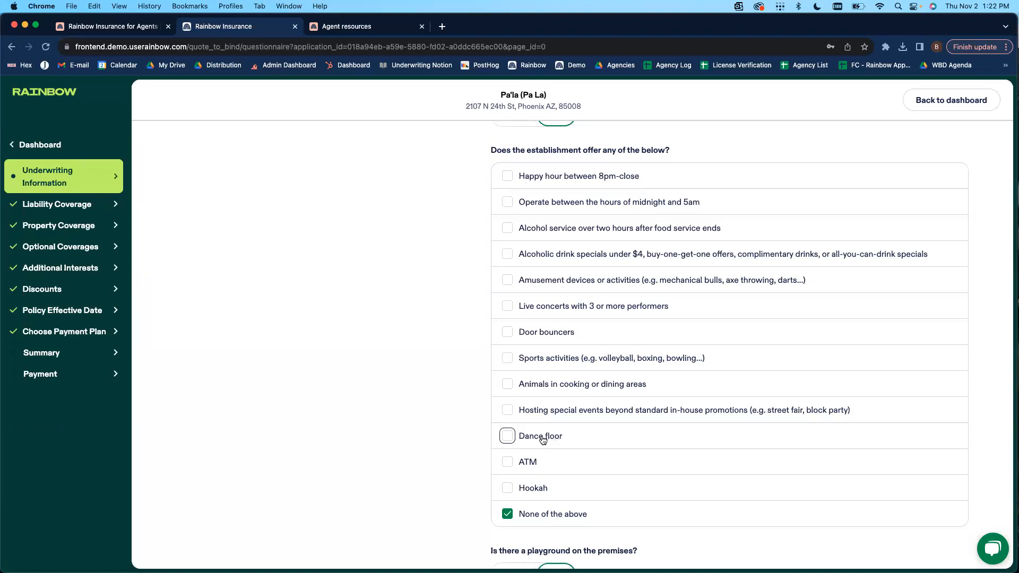
left_click(525, 441)
left_click(528, 442)
left_click(529, 441)
left_click(511, 439)
left_click(507, 462)
left_click(508, 463)
scroll(554, 343, "down", 1)
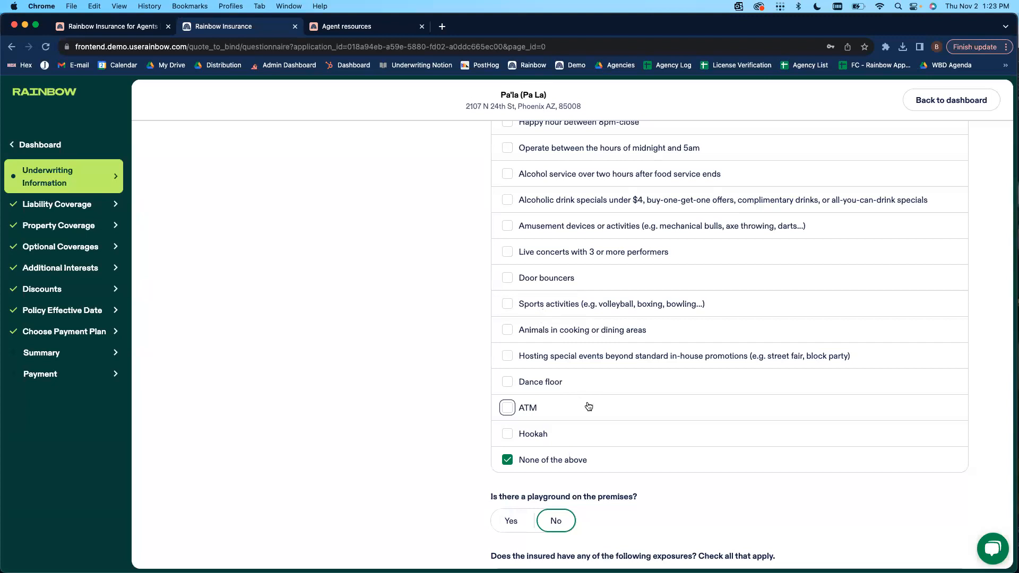
Highlight the playground question, answer Yes, and highlight the full list of playground safety criteria
scroll(610, 432, "down", 5)
scroll(615, 435, "down", 2)
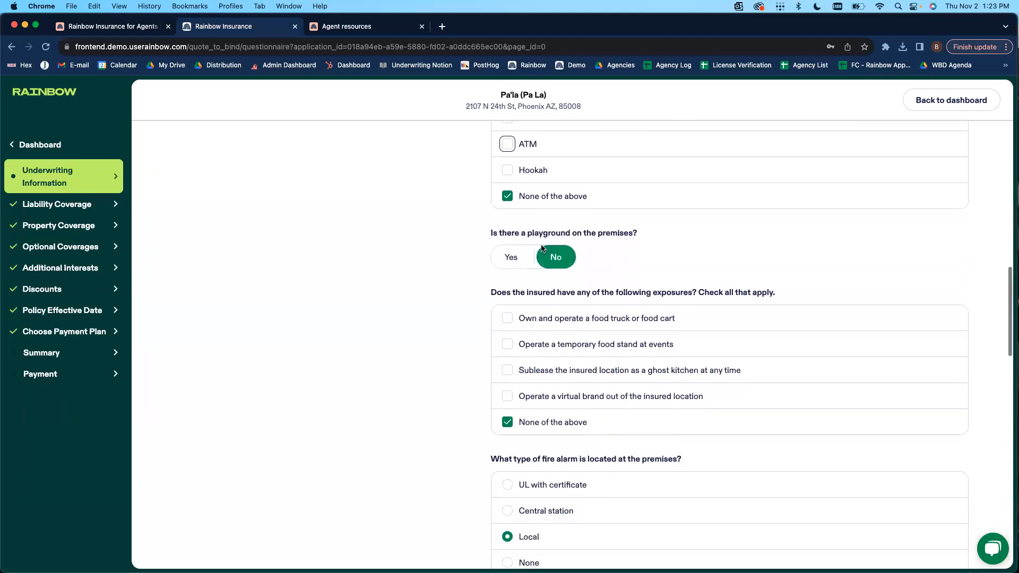
left_click_drag(488, 232, 671, 231)
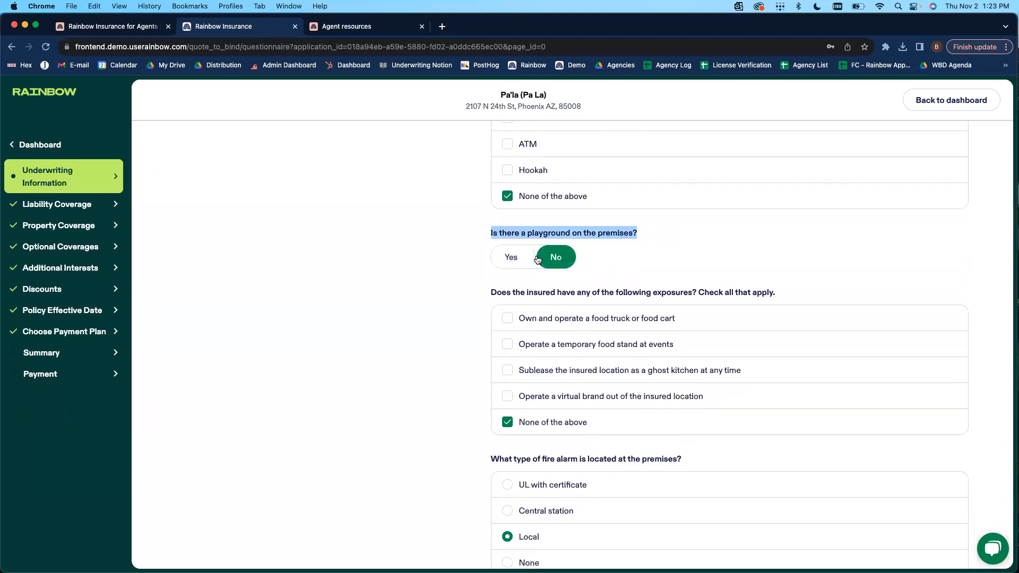
left_click(511, 260)
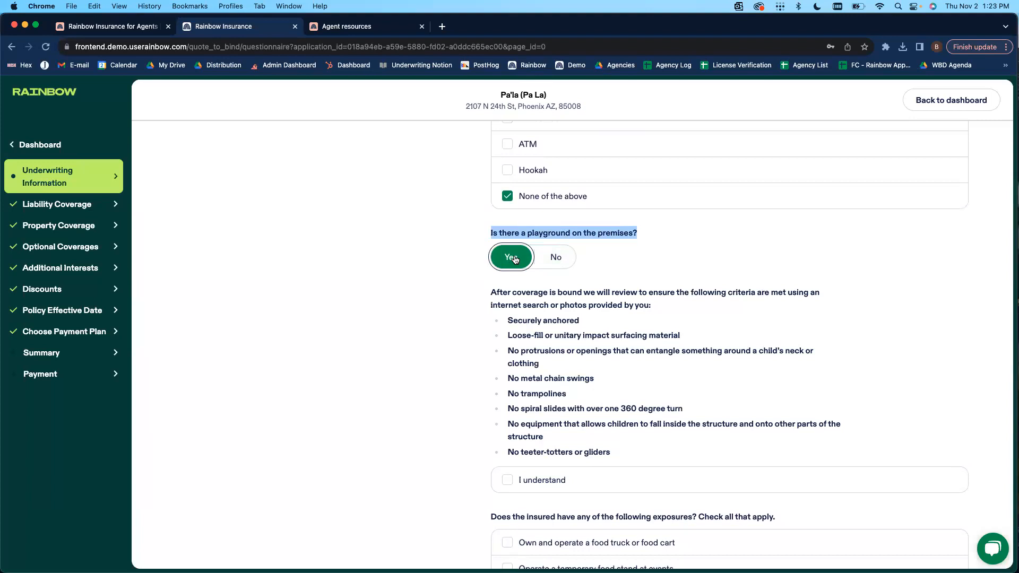
left_click_drag(506, 320, 645, 452)
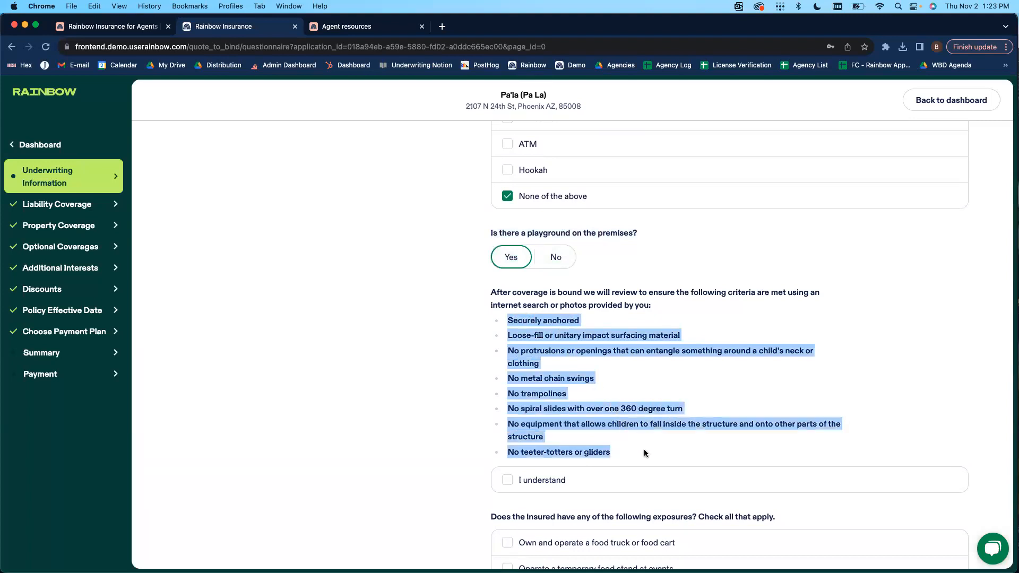
Highlight the No metal chain swings criterion and set the playground answer back to No
left_click(632, 452)
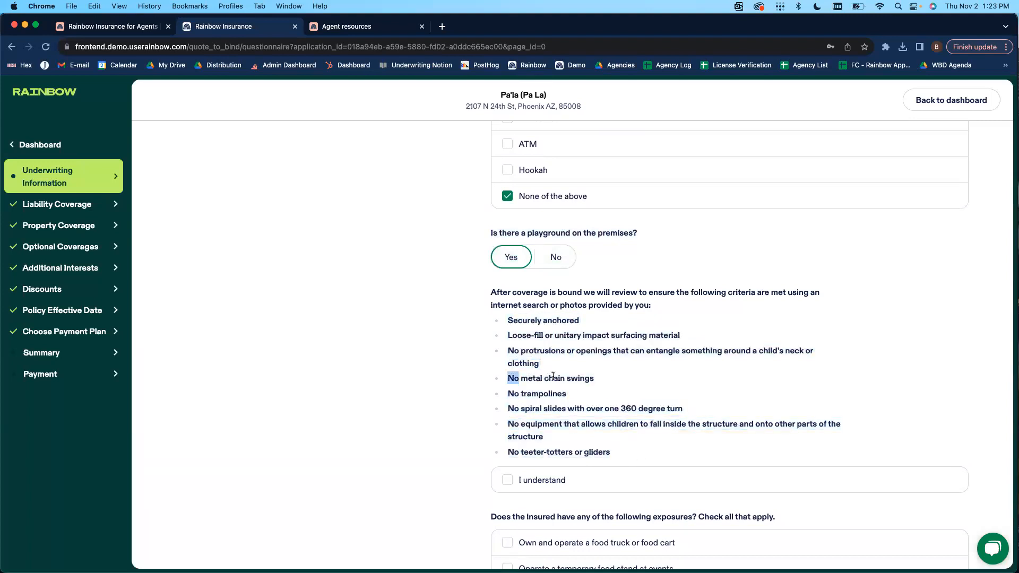
left_click_drag(507, 379, 631, 380)
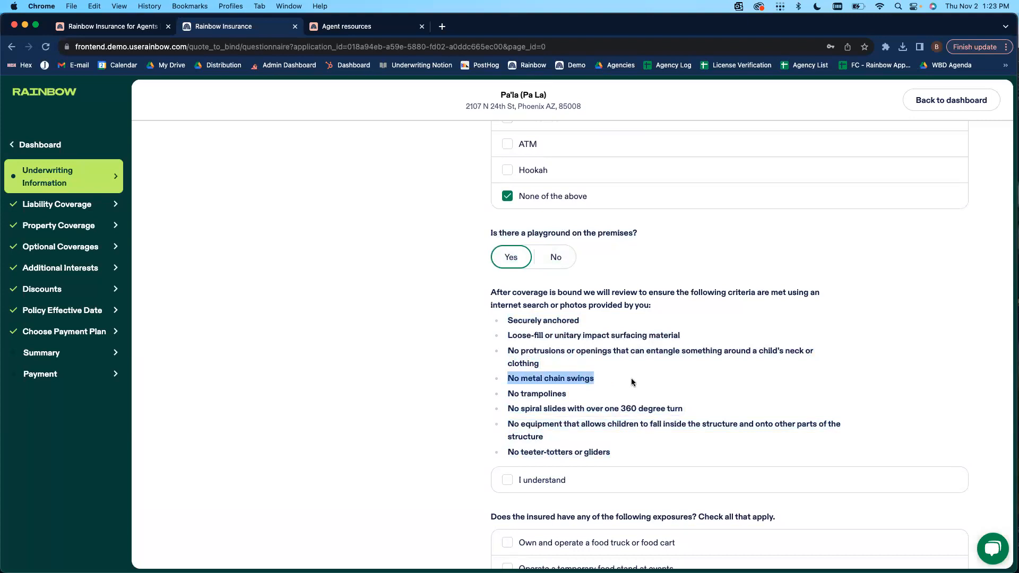
left_click(553, 259)
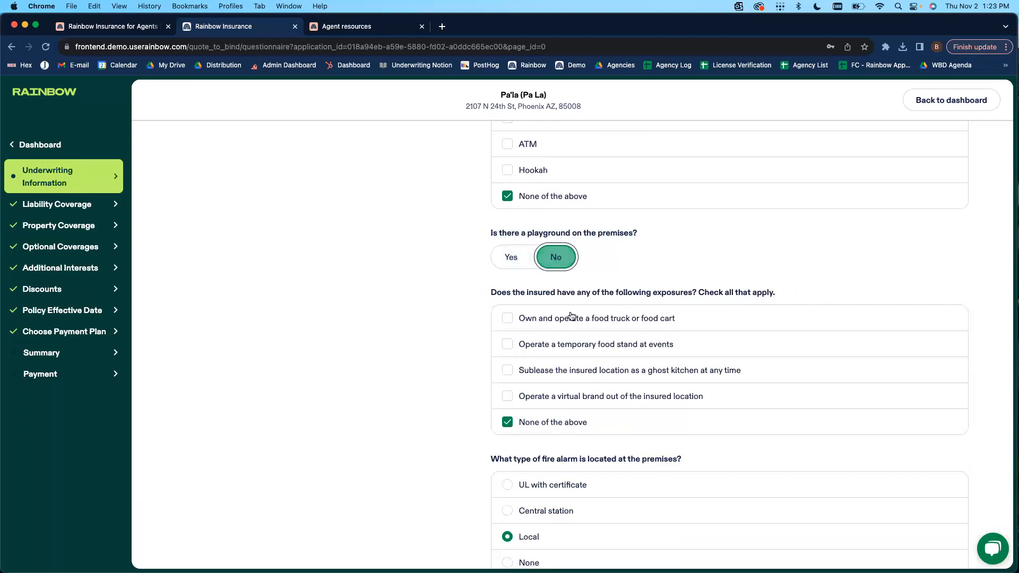
Highlight the exposures question, then select and deselect the ghost kitchen sublease, leaving None of the above as the answer
scroll(571, 317, "down", 5)
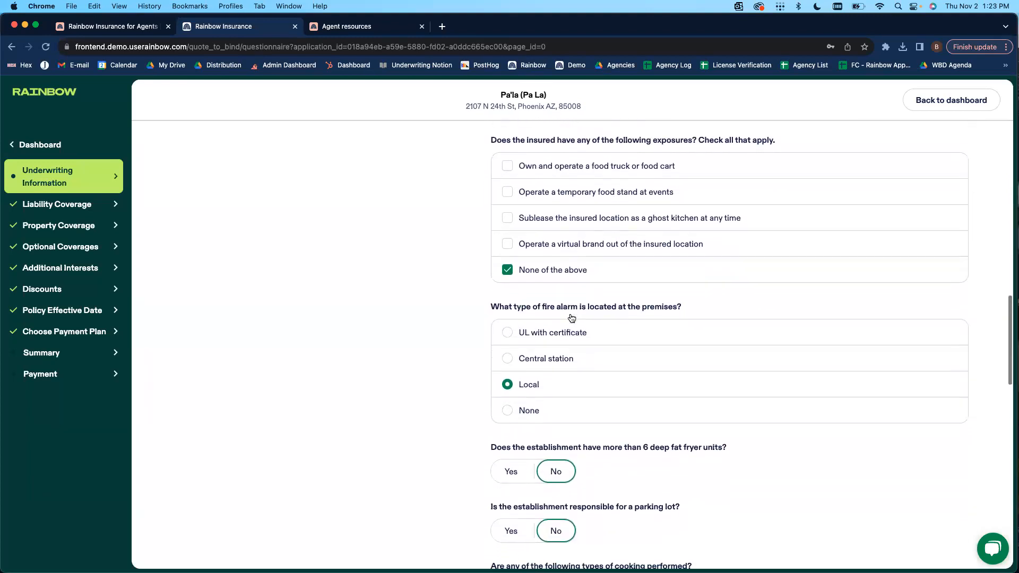
left_click_drag(489, 138, 783, 140)
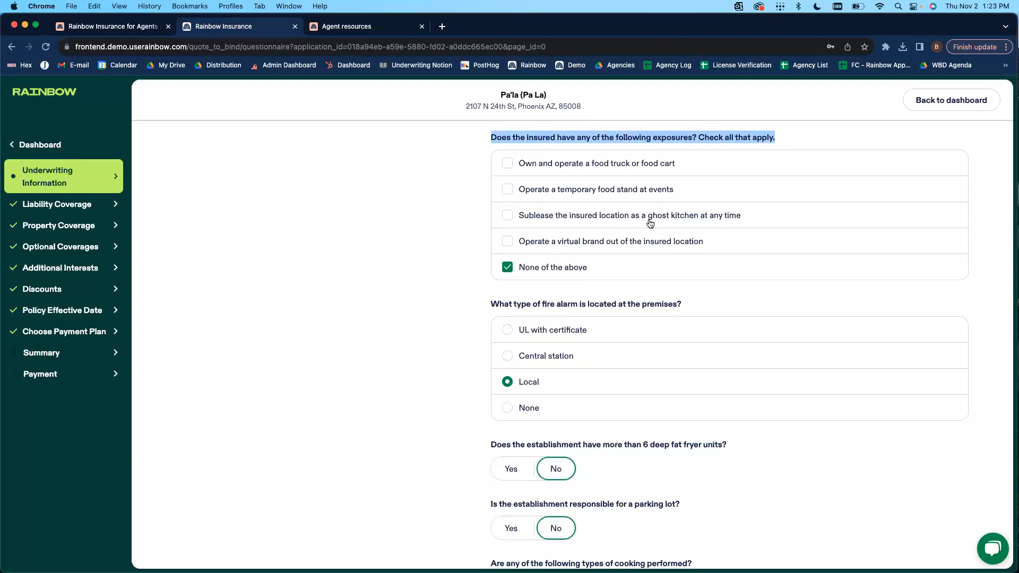
left_click(678, 219)
left_click(535, 219)
Highlight the fire alarm question, switch the answer between None and Local, and leave it set to None
scroll(782, 466, "down", 1)
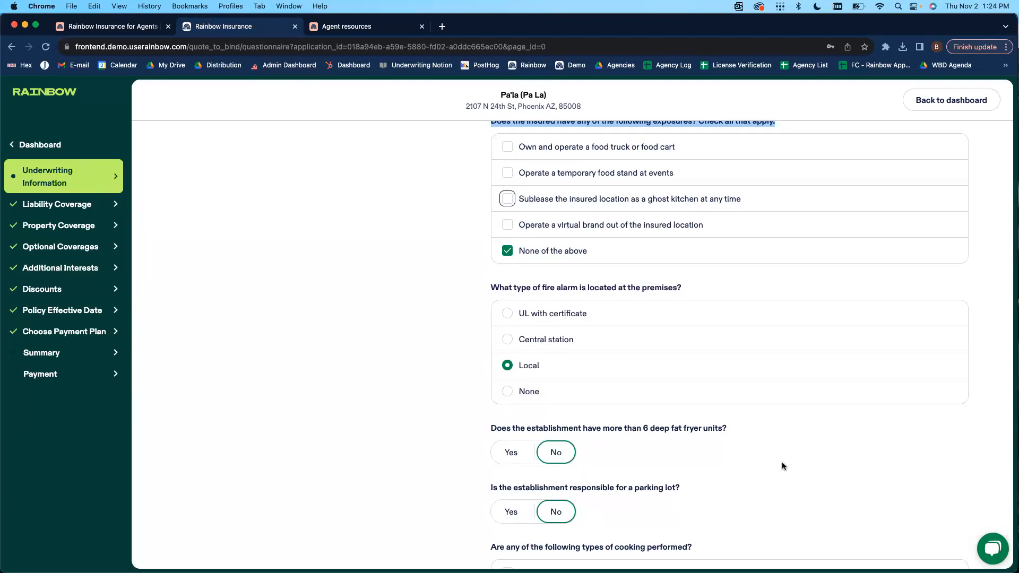
scroll(782, 466, "down", 3)
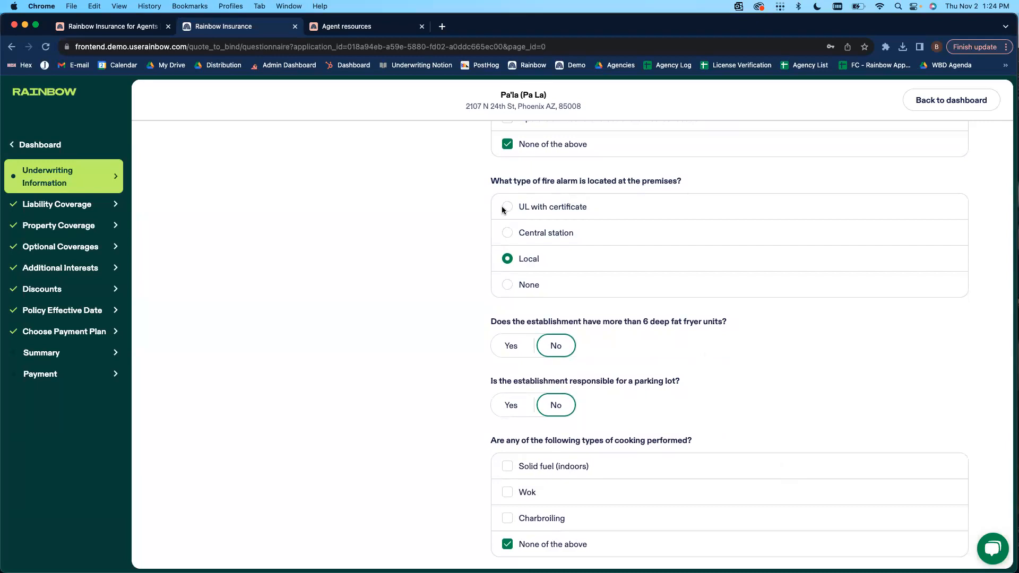
left_click_drag(483, 181, 711, 184)
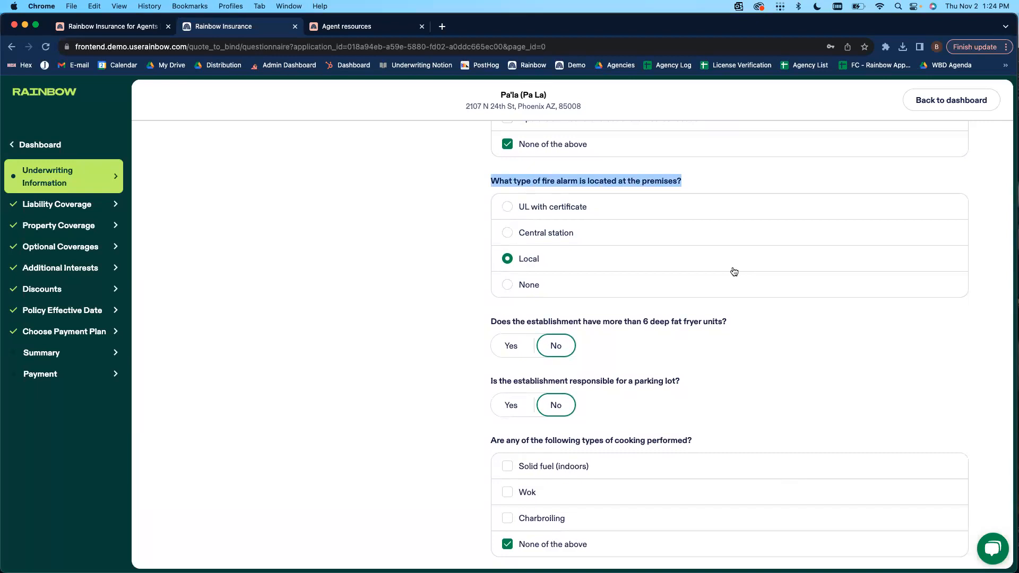
left_click(508, 285)
left_click(513, 260)
left_click(528, 285)
scroll(422, 304, "down", 1)
left_click(516, 259)
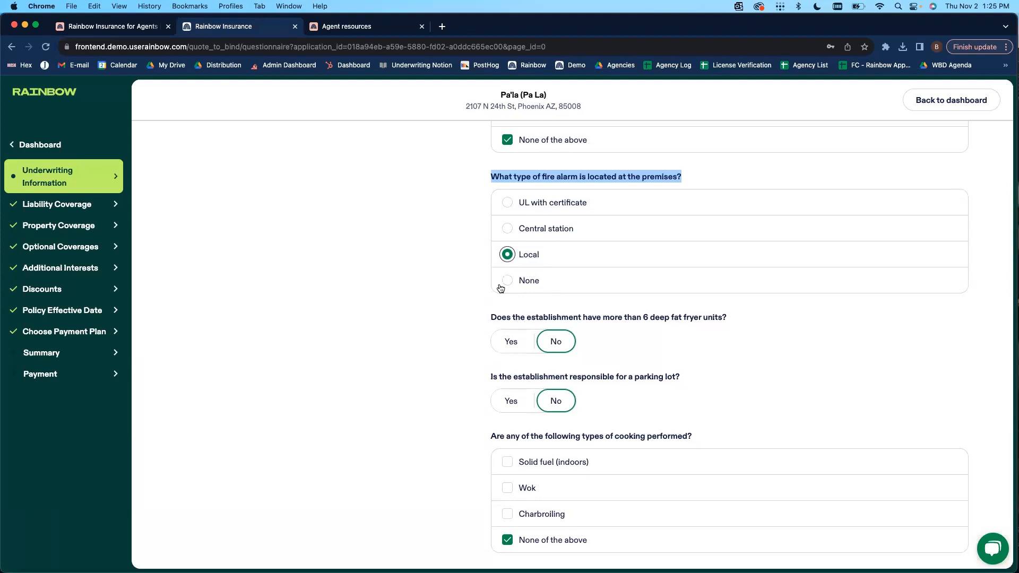
left_click(505, 282)
Highlight the deep fat fryer question and its limit of 6 units, and clear the No answer
scroll(505, 281, "down", 2)
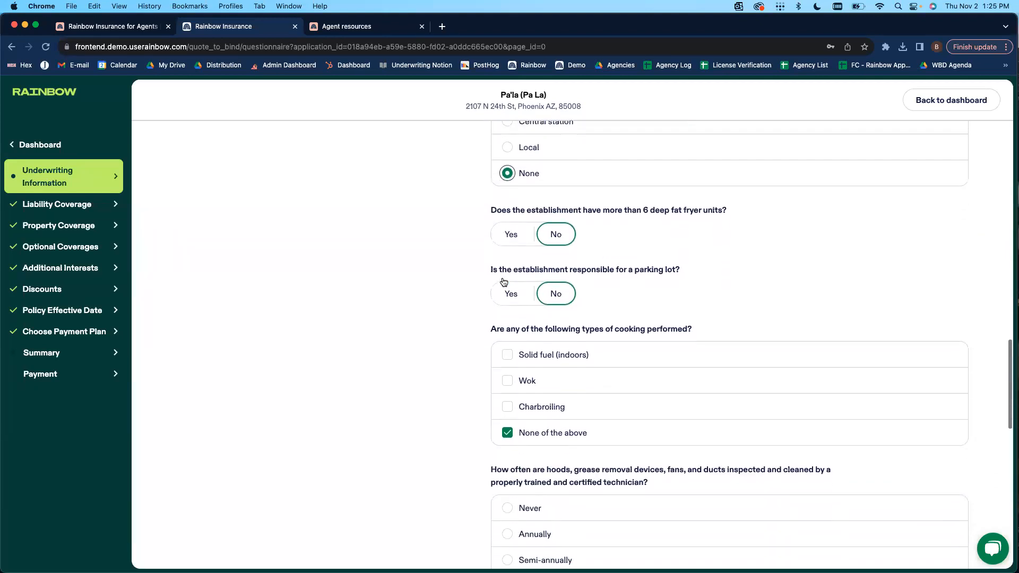
left_click_drag(493, 207, 739, 209)
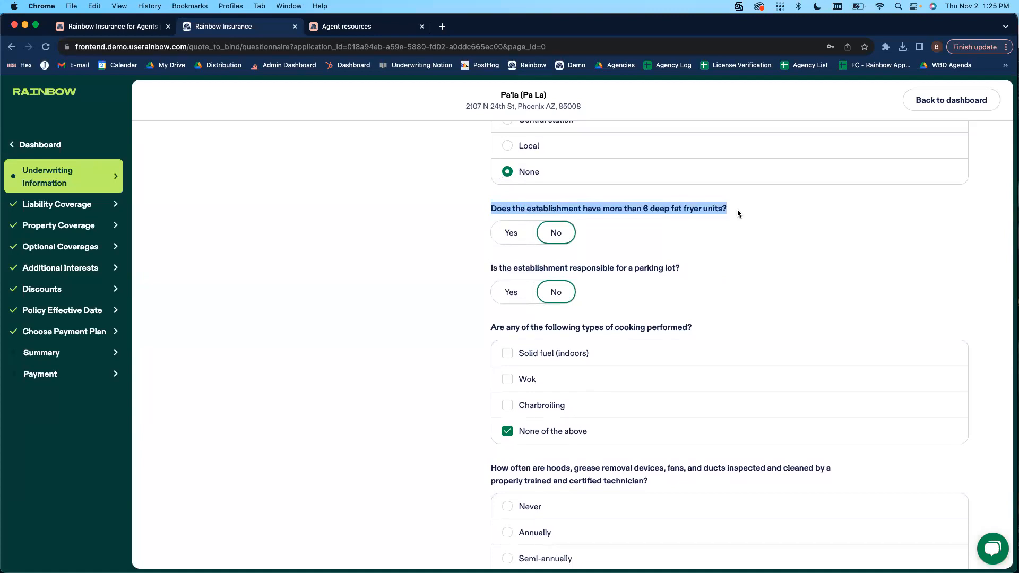
left_click(718, 212)
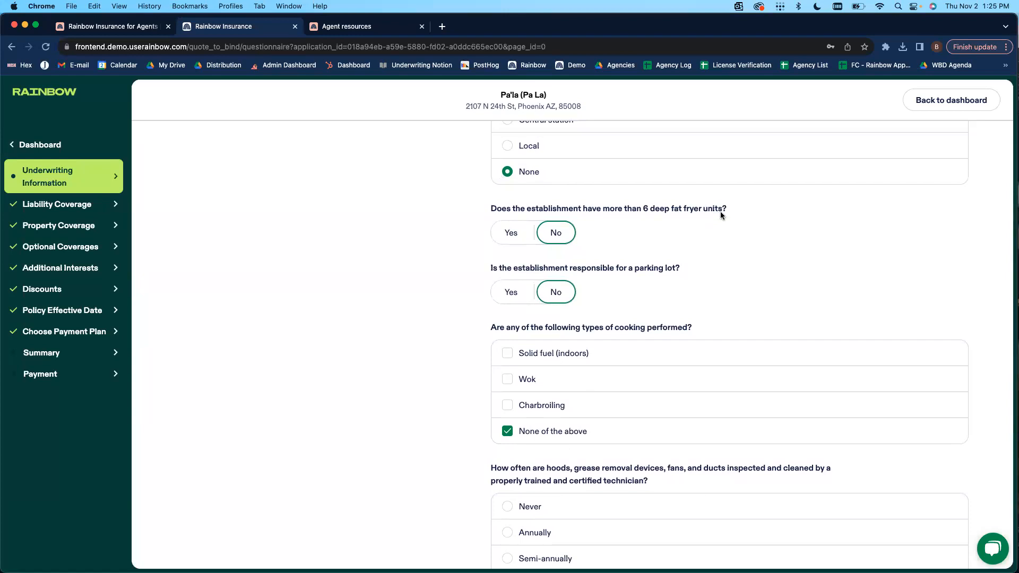
mouse_move(489, 208)
left_mouse_down()
mouse_move(751, 213)
mouse_move(486, 210)
left_mouse_up()
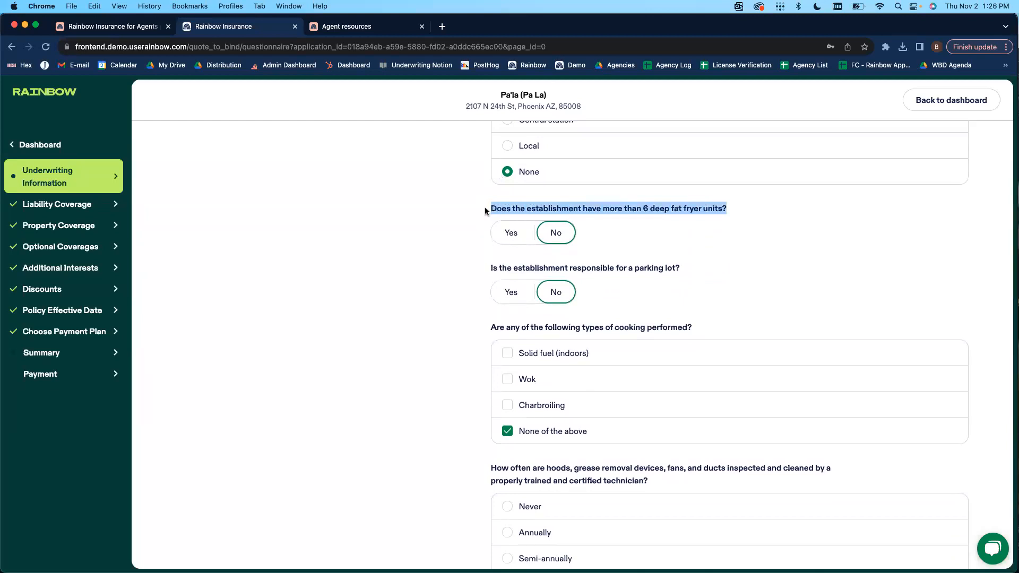
left_click(645, 209)
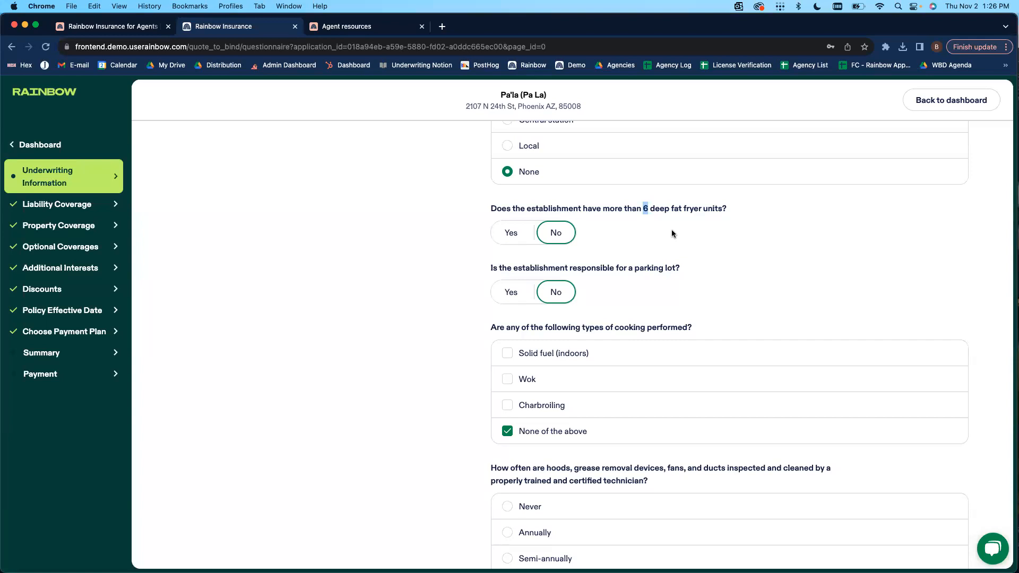
left_click_drag(489, 209, 731, 233)
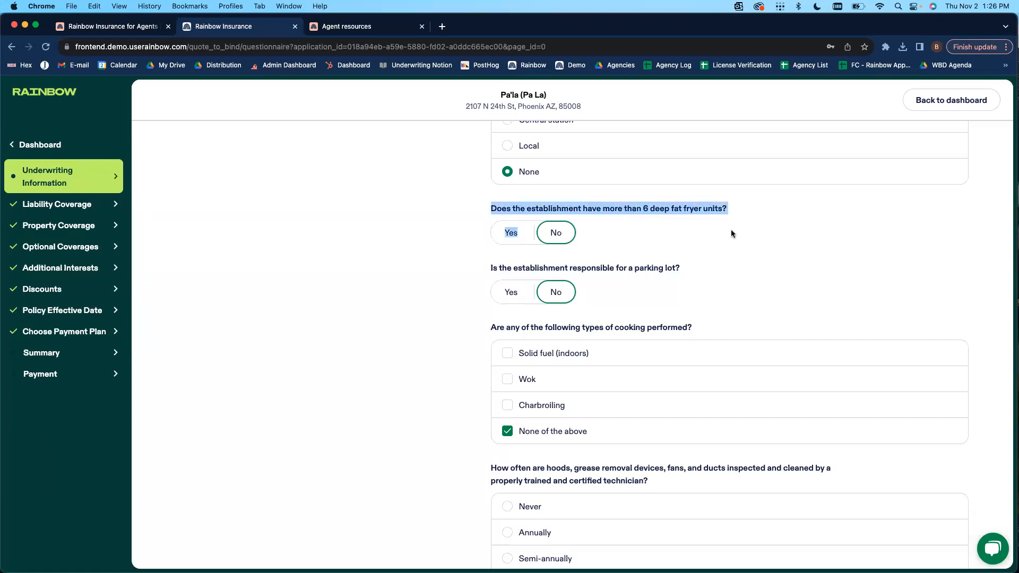
left_click(558, 234)
left_click(561, 234)
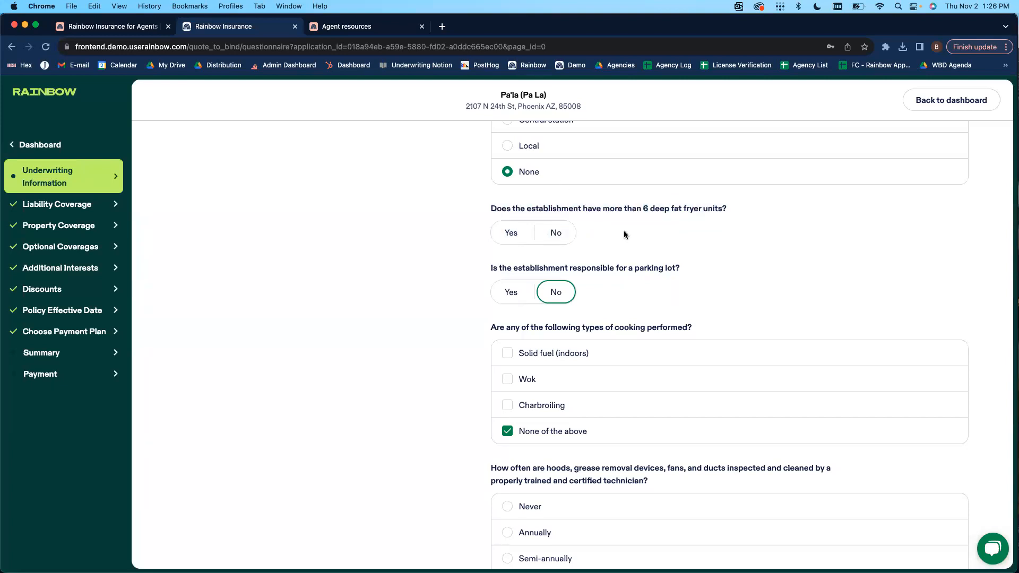
Answer Yes to the parking lot responsibility question and set it back to No
scroll(623, 234, "down", 3)
left_click(496, 208)
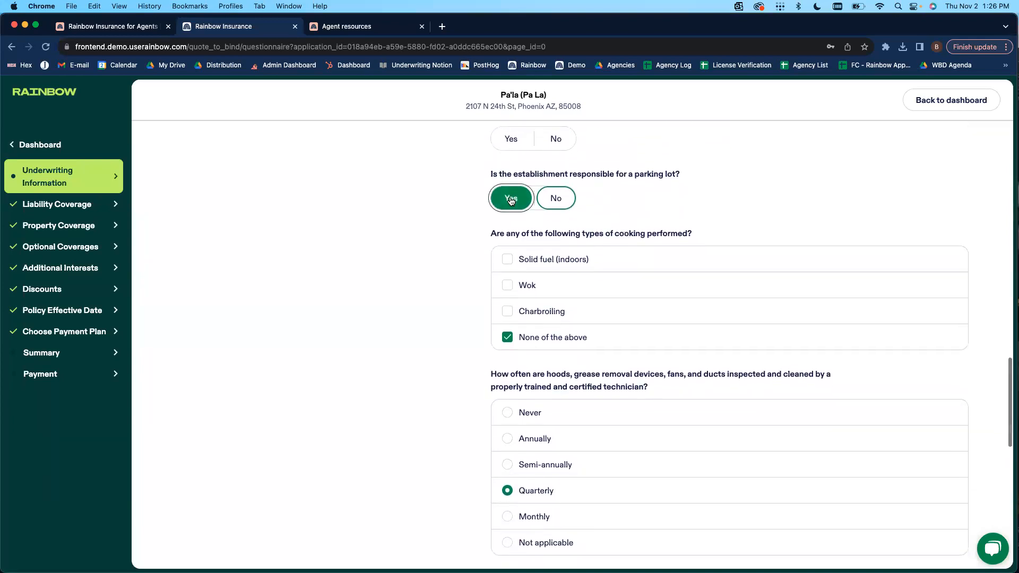
left_click(555, 197)
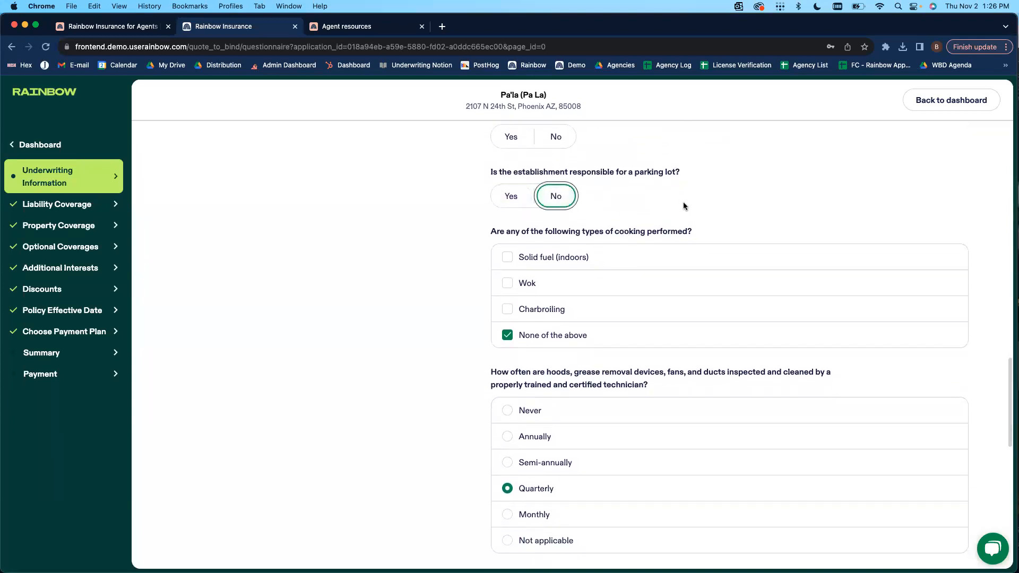
Select and deselect Wok and Charbroiling as cooking types, and set the hood and duct cleaning frequency to Monthly
scroll(684, 206, "down", 2)
scroll(683, 205, "down", 2)
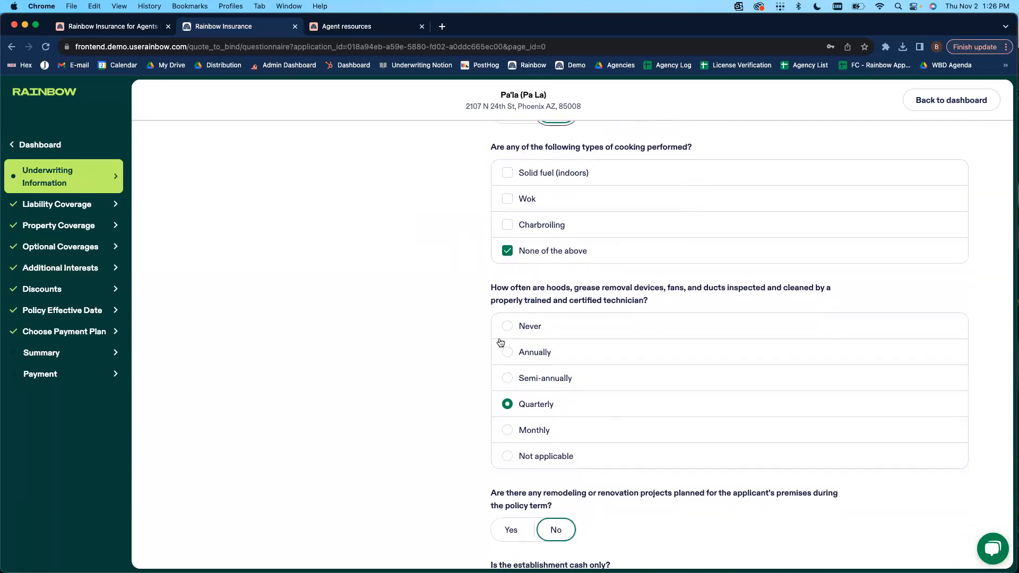
left_click(508, 238)
left_click(507, 199)
left_click(507, 198)
left_click(507, 250)
left_click(508, 225)
left_click(511, 434)
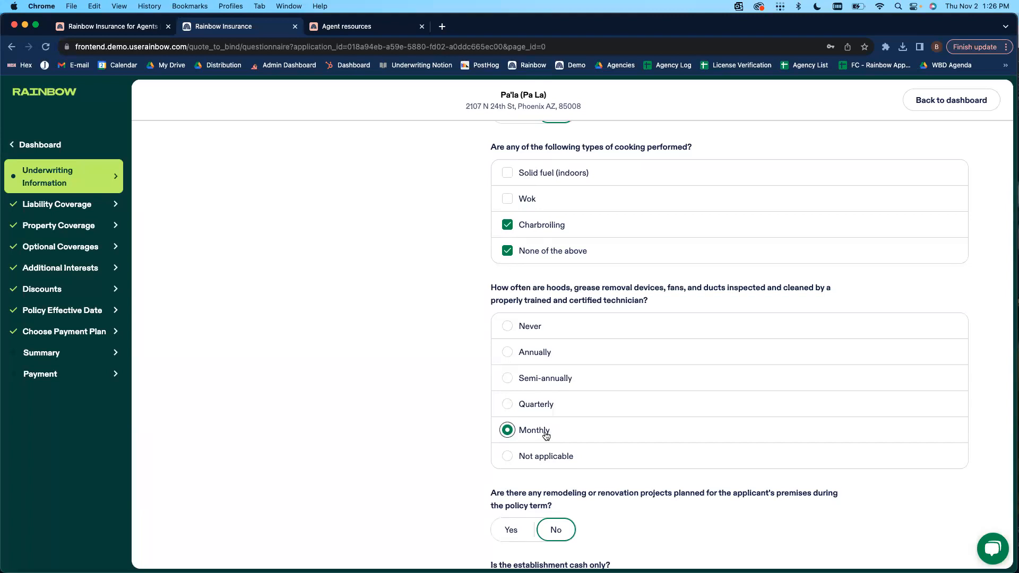
left_click(507, 226)
Highlight the question about planned remodeling or renovation projects, answer Yes, and set it back to No
scroll(455, 242, "down", 5)
scroll(455, 243, "down", 3)
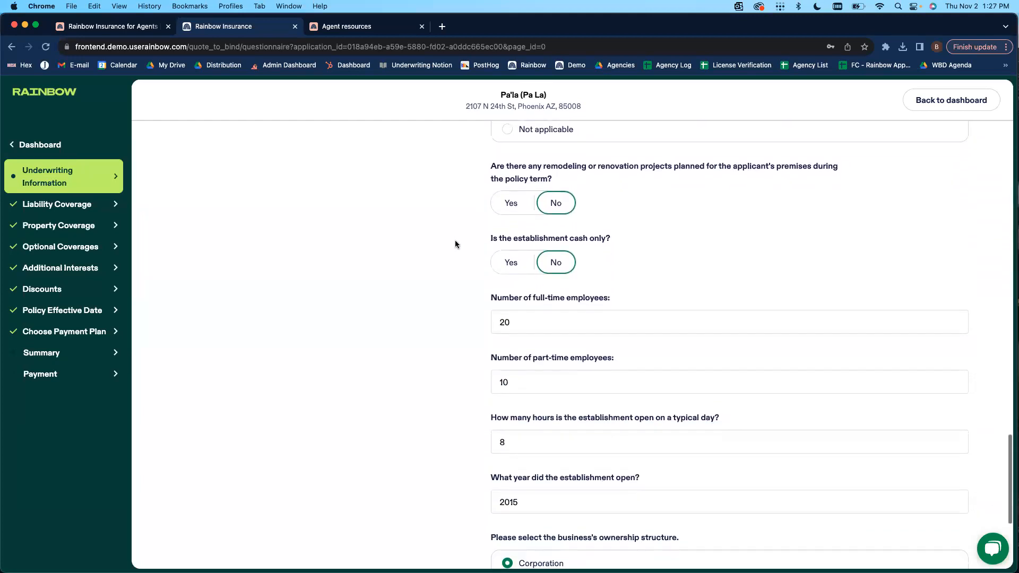
left_click_drag(490, 162, 563, 177)
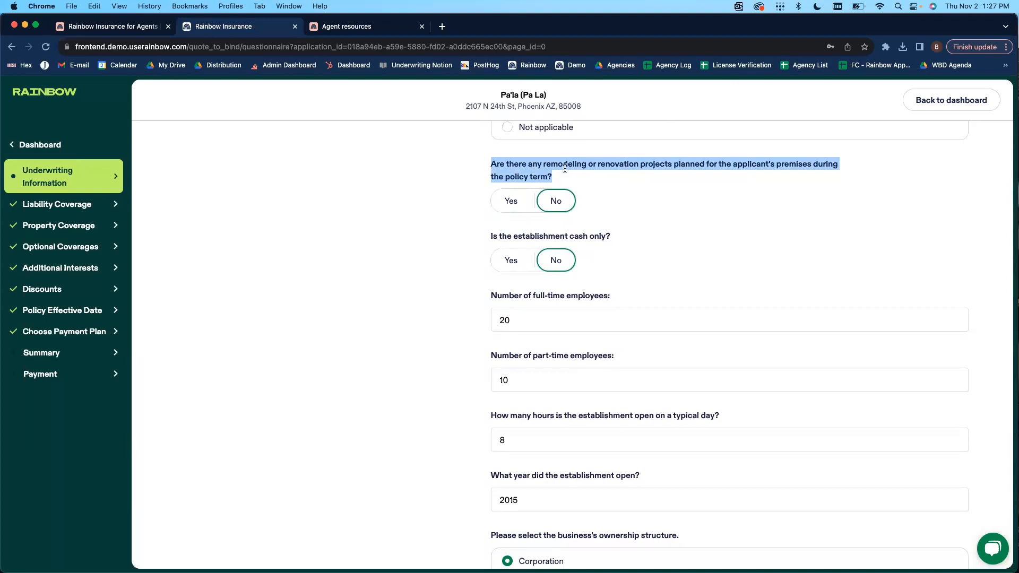
left_click(550, 176)
left_click_drag(489, 164, 564, 177)
left_click(511, 202)
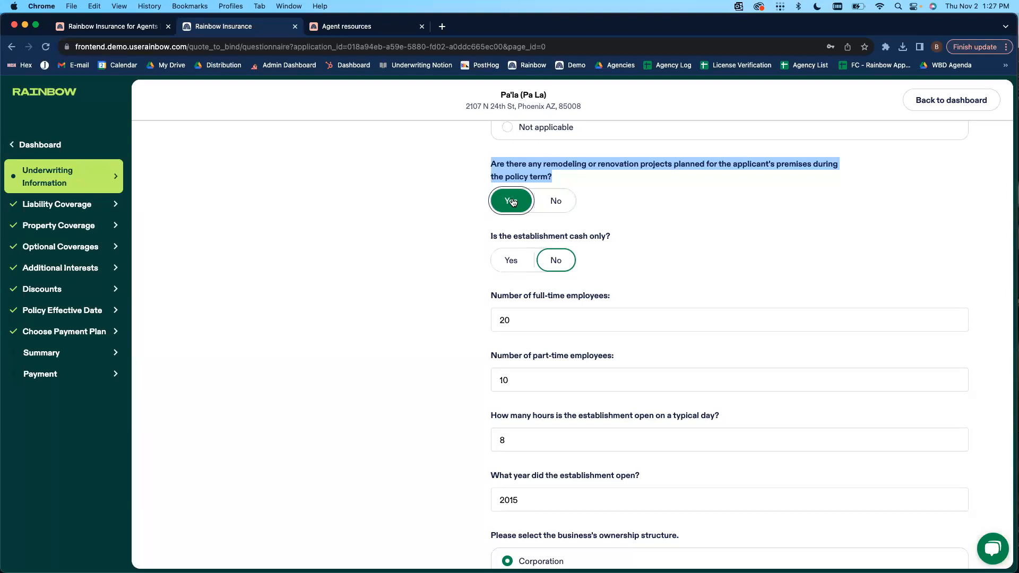
left_click(555, 201)
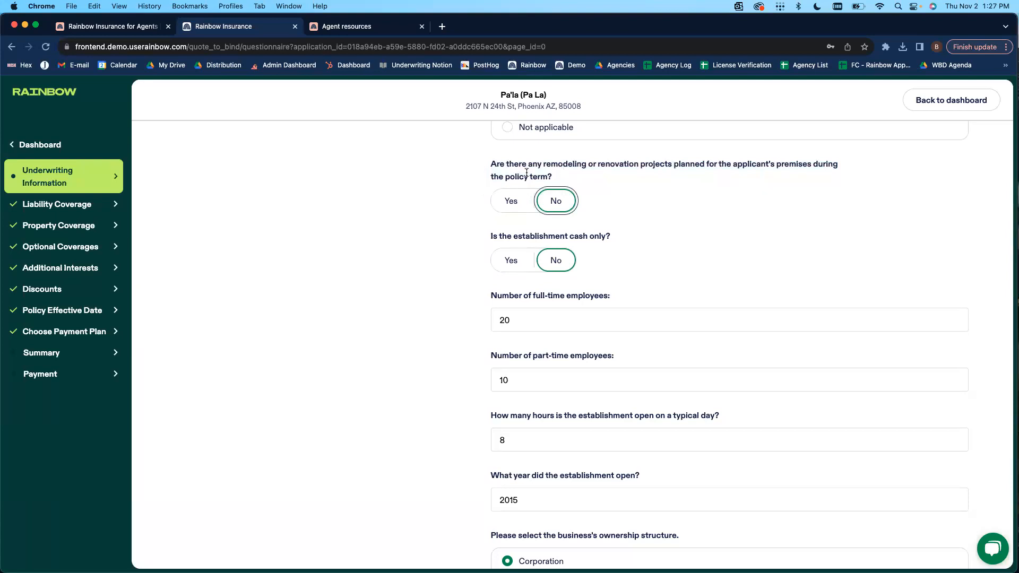
Switch the cash-only answer to Yes and back to No, and highlight "typical day" in the opening hours question
scroll(526, 173, "down", 3)
left_click(512, 183)
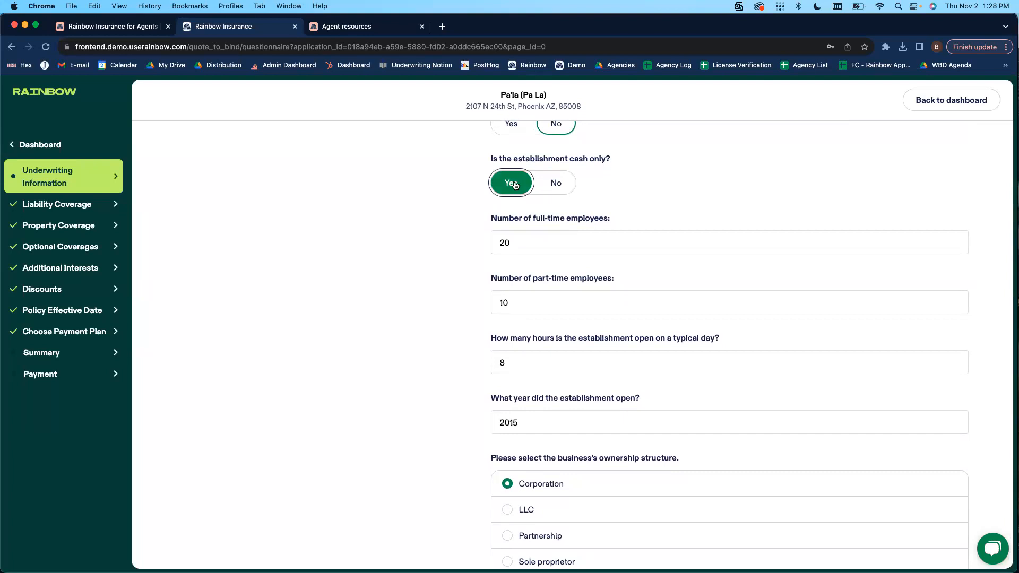
left_click(553, 186)
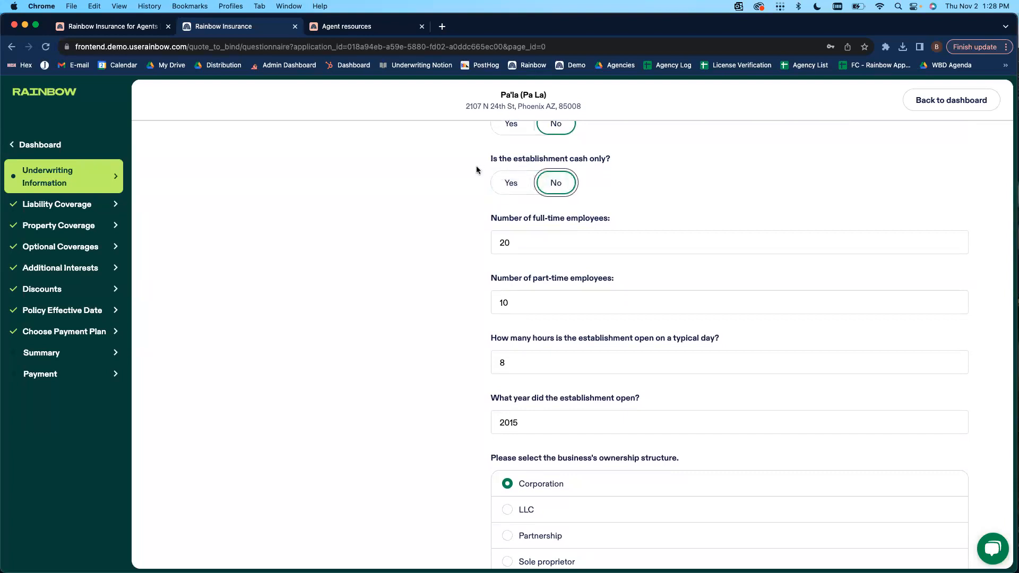
scroll(646, 183, "down", 3)
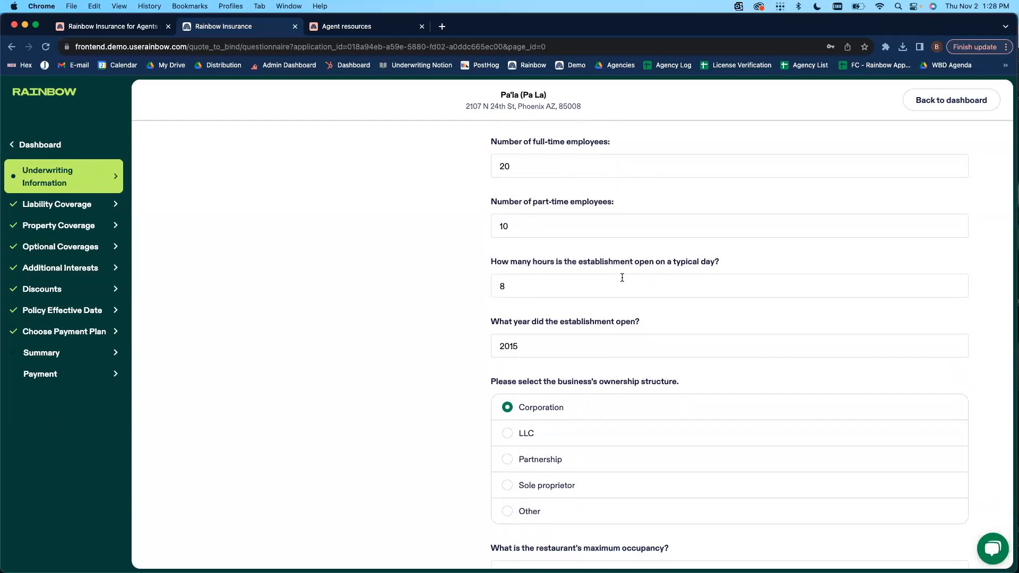
left_click_drag(671, 262, 715, 262)
Set the establishment's opening year to 2023 and answer Yes to management having at least 3 years' foodservice experience
scroll(715, 261, "down", 3)
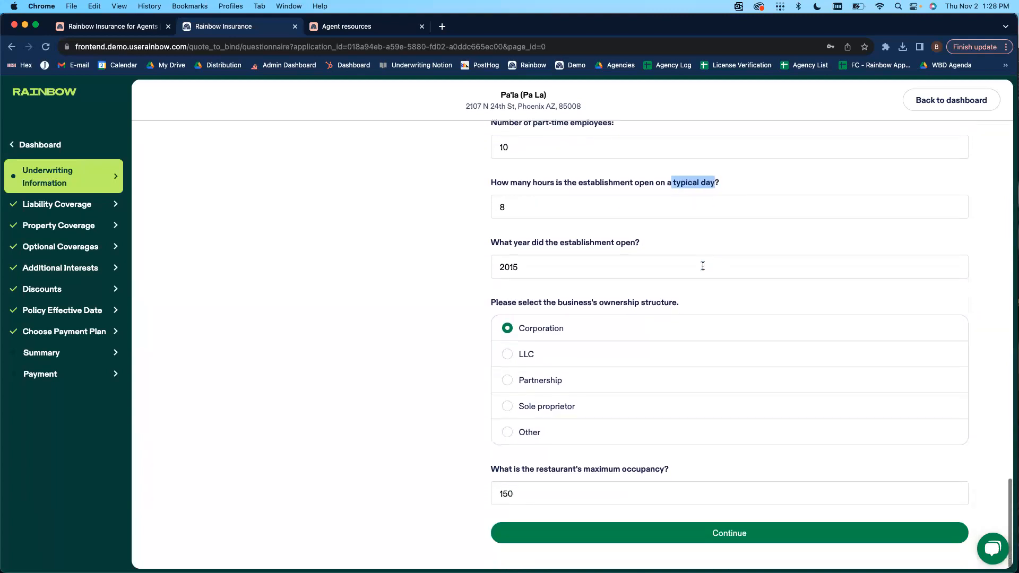
double_click(519, 268)
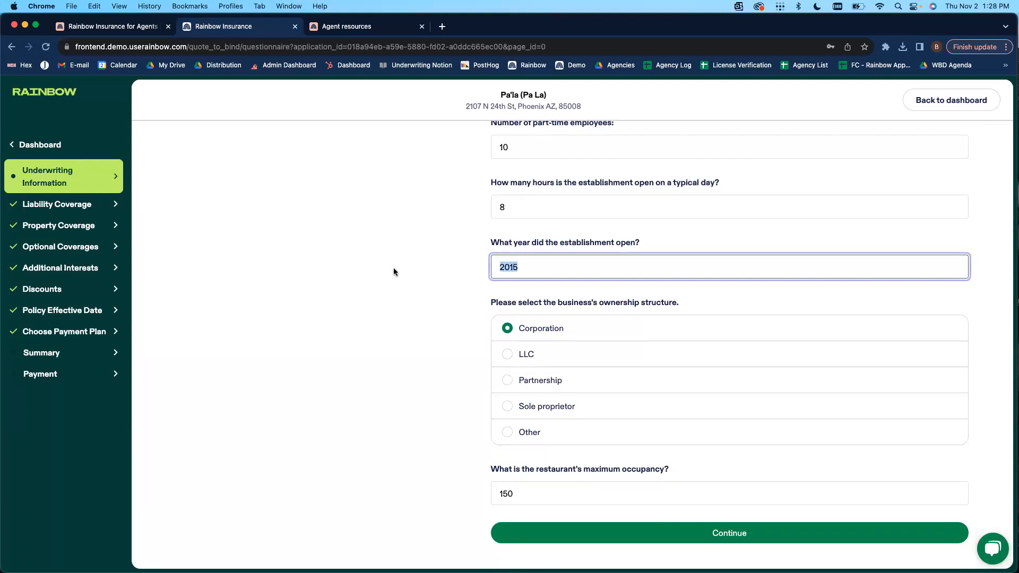
type("203")
key("BackSpace")
type("23")
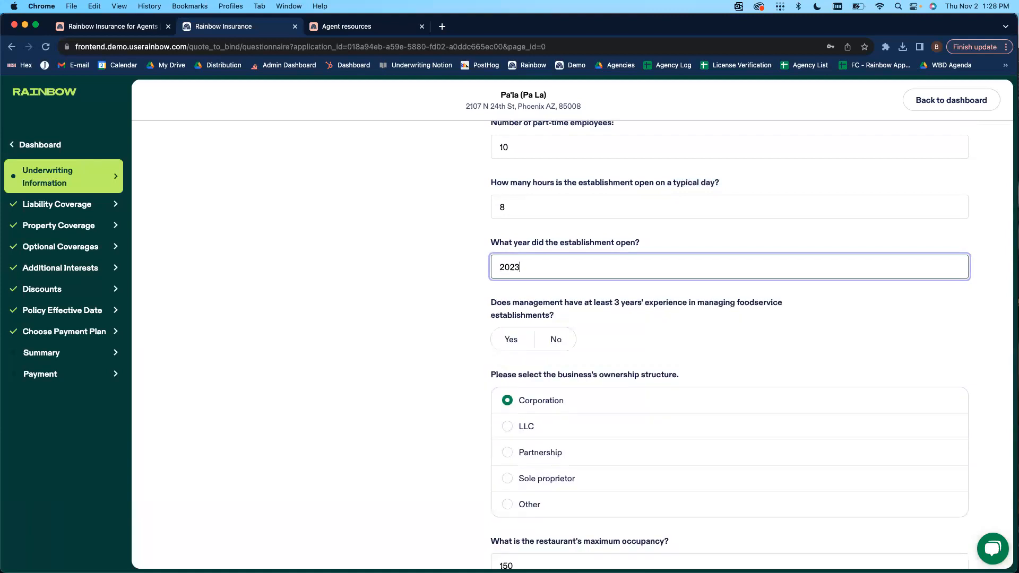
scroll(438, 344, "up", 2)
left_click(512, 450)
scroll(541, 435, "down", 3)
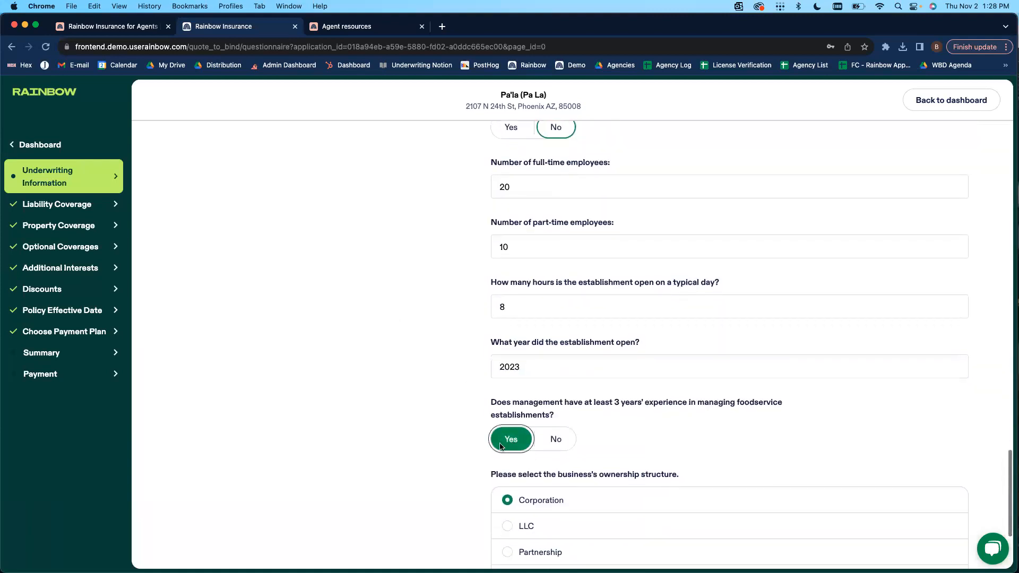
Highlight "3 years' experience in managing foodservice establishments?" in the management experience question and the establishment's opening year, and clear the highlight
left_click_drag(614, 336, 621, 351)
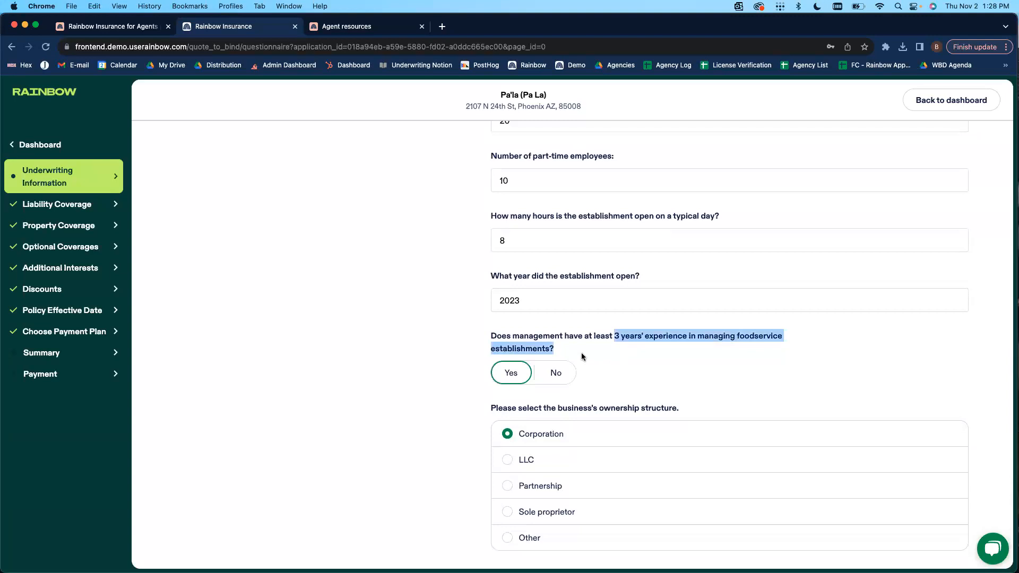
double_click(526, 301)
left_click(642, 360)
scroll(648, 355, "down", 3)
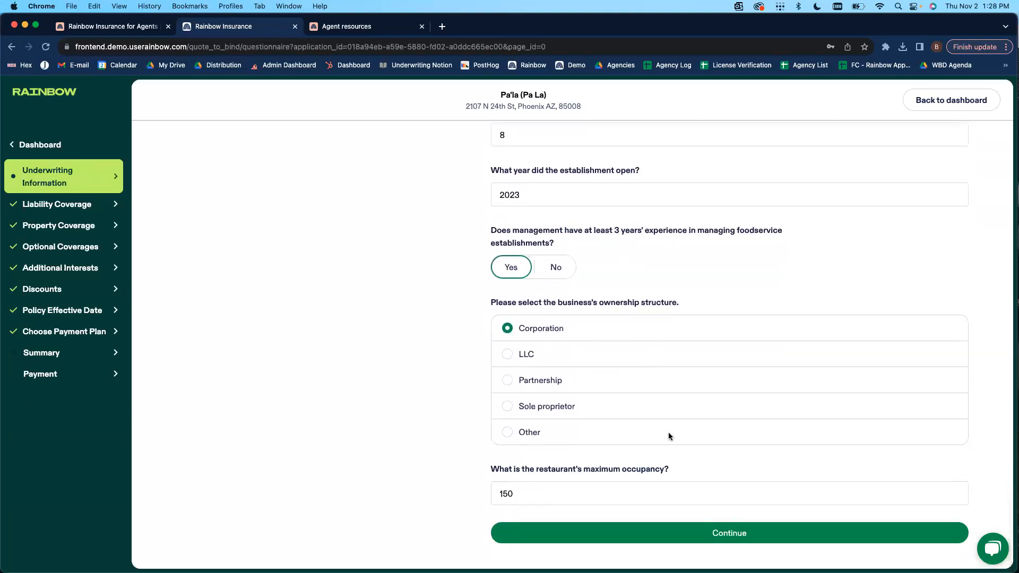
Answer No to the establishment having more than 6 deep fat fryer units, and continue to the Liability Coverage page
left_click(699, 537)
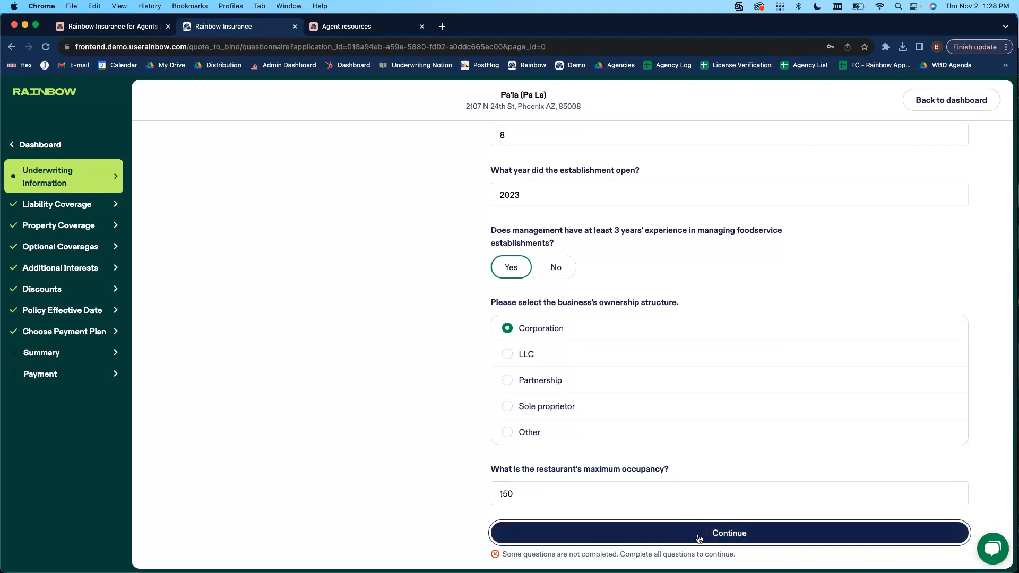
scroll(638, 475, "up", 7)
scroll(638, 475, "up", 8)
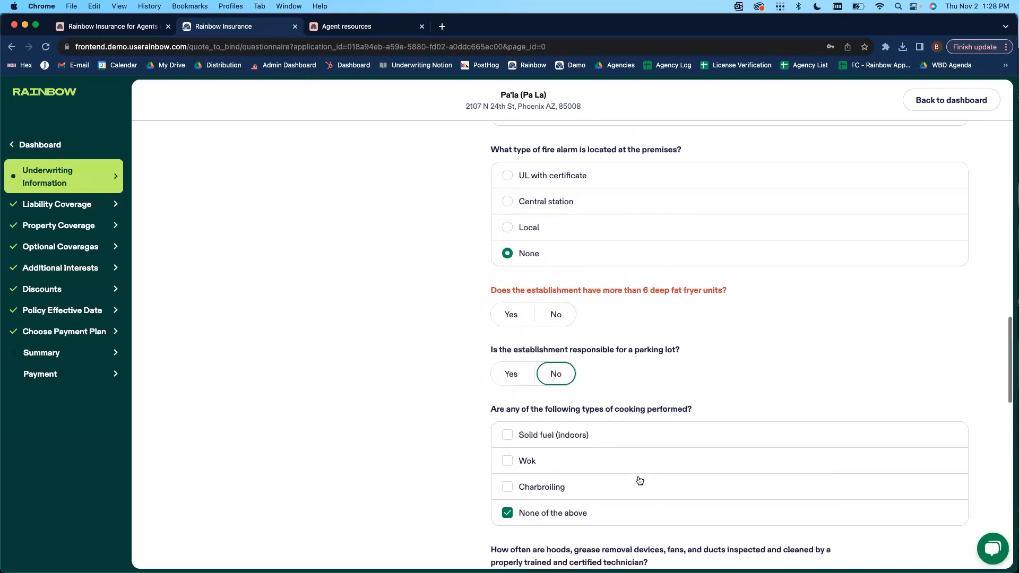
left_click(545, 421)
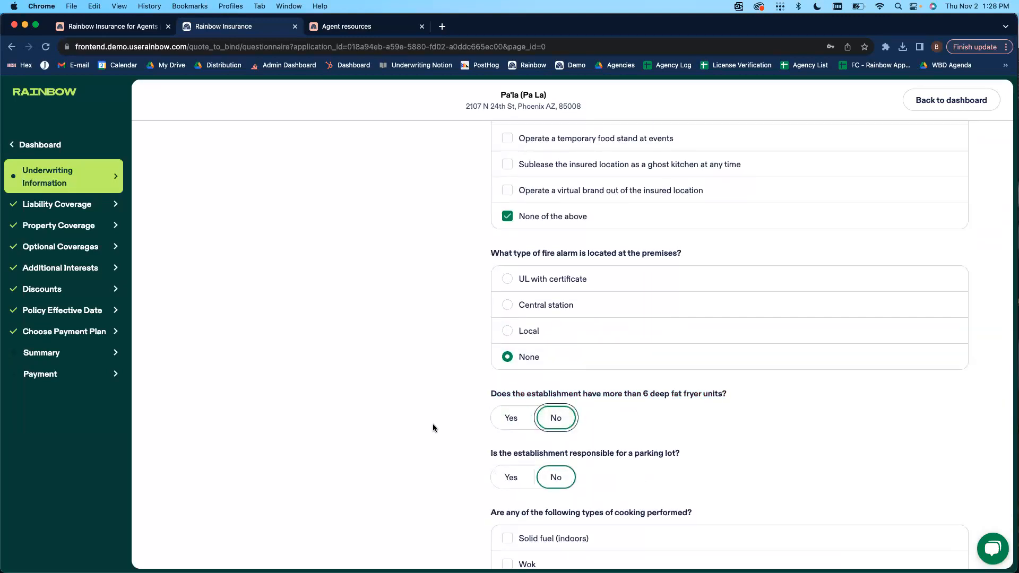
scroll(435, 423, "down", 10)
left_click(700, 541)
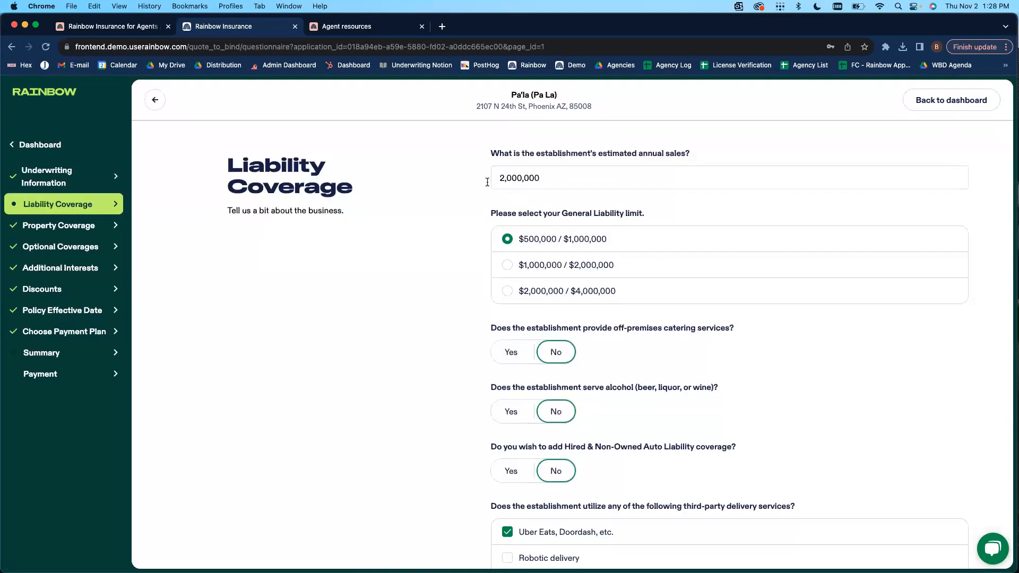
Highlight the estimated annual sales question, and set the General Liability limit to $1,000,000 / $2,000,000 after trying $2,000,000 / $4,000,000
left_click_drag(486, 154, 724, 153)
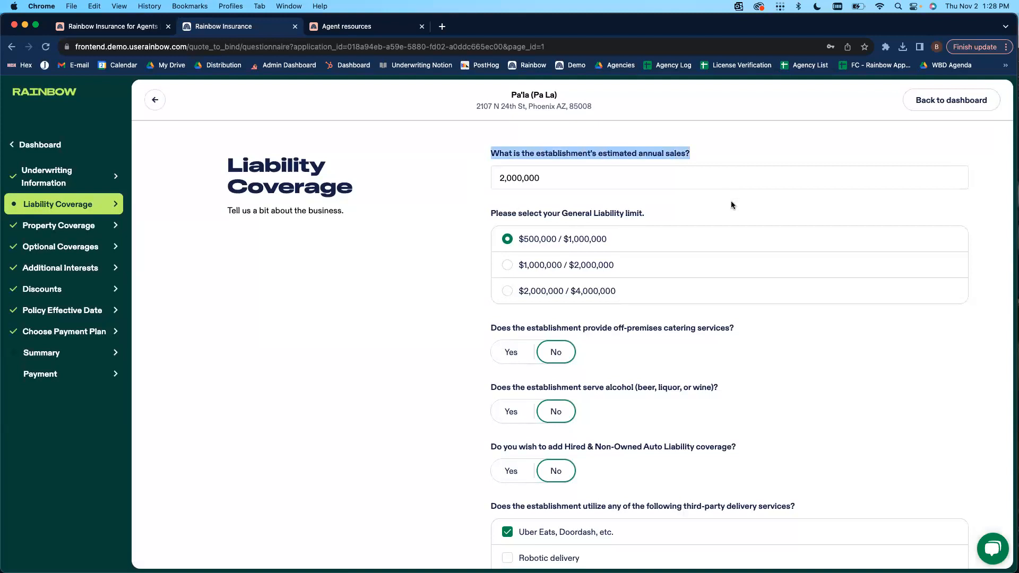
left_click(529, 265)
scroll(502, 272, "down", 1)
scroll(503, 273, "down", 2)
left_click(500, 232)
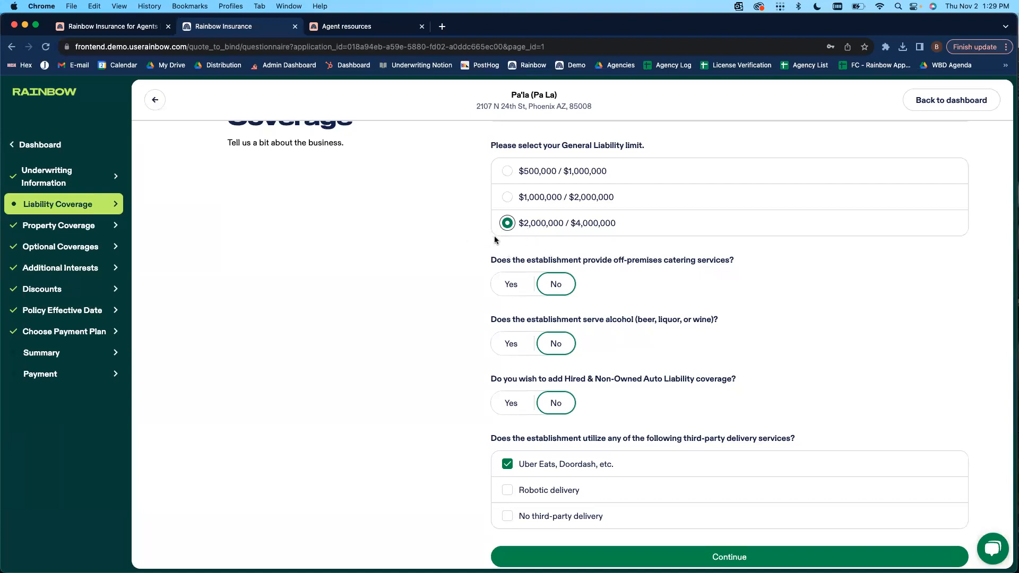
left_click(522, 199)
Answer Yes to off-premises catering, enter 100 percent for its share of annual sales, and set the answer back to No
scroll(718, 242, "down", 1)
left_click(511, 261)
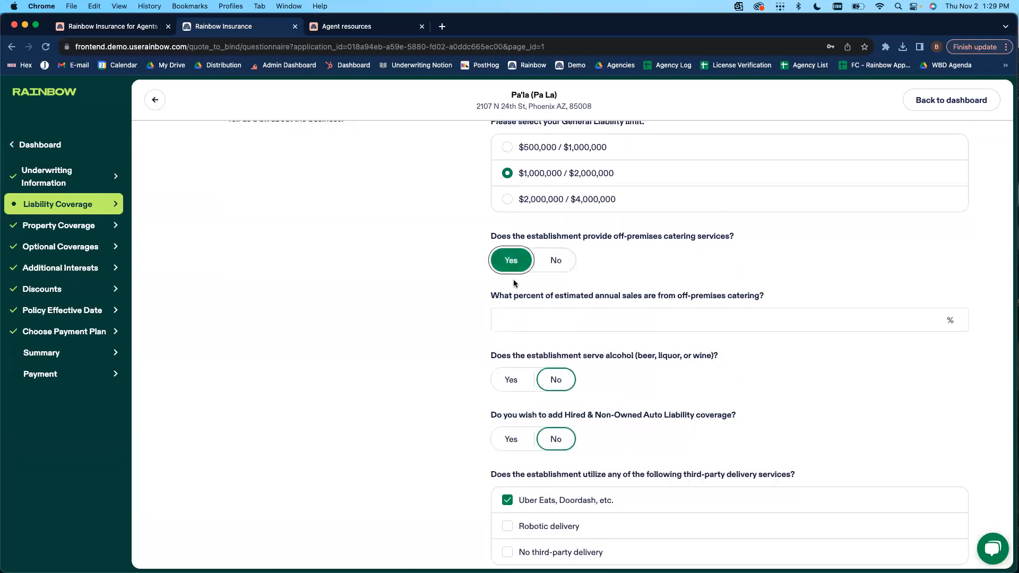
left_click(545, 327)
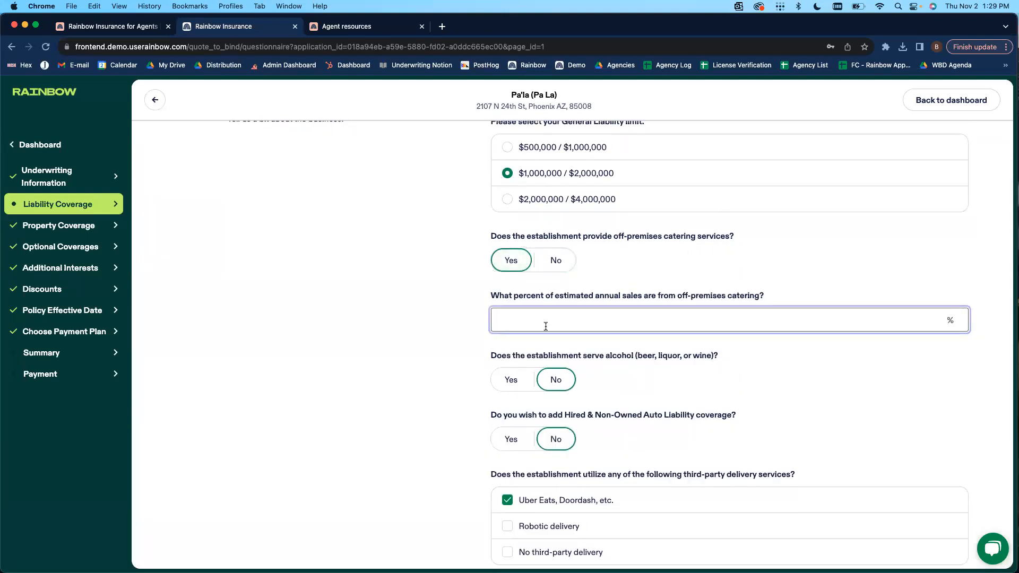
type("100")
left_click(606, 270)
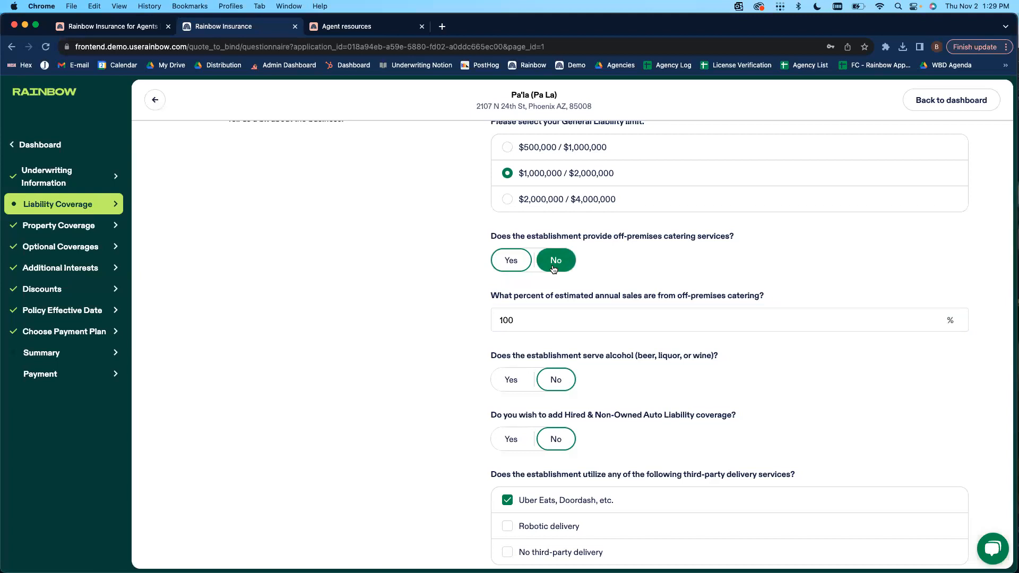
left_click_drag(540, 320, 477, 324)
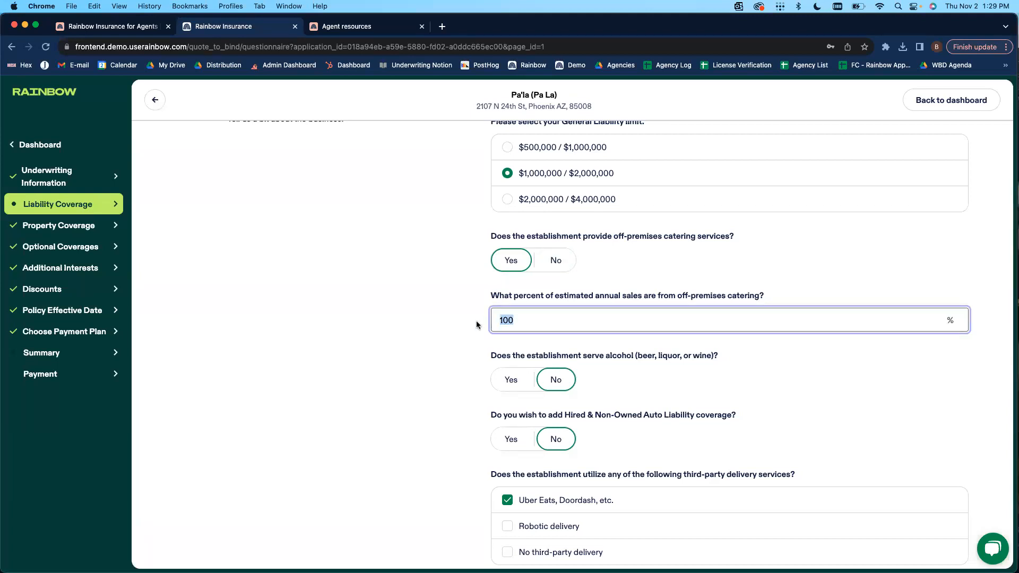
left_click(552, 263)
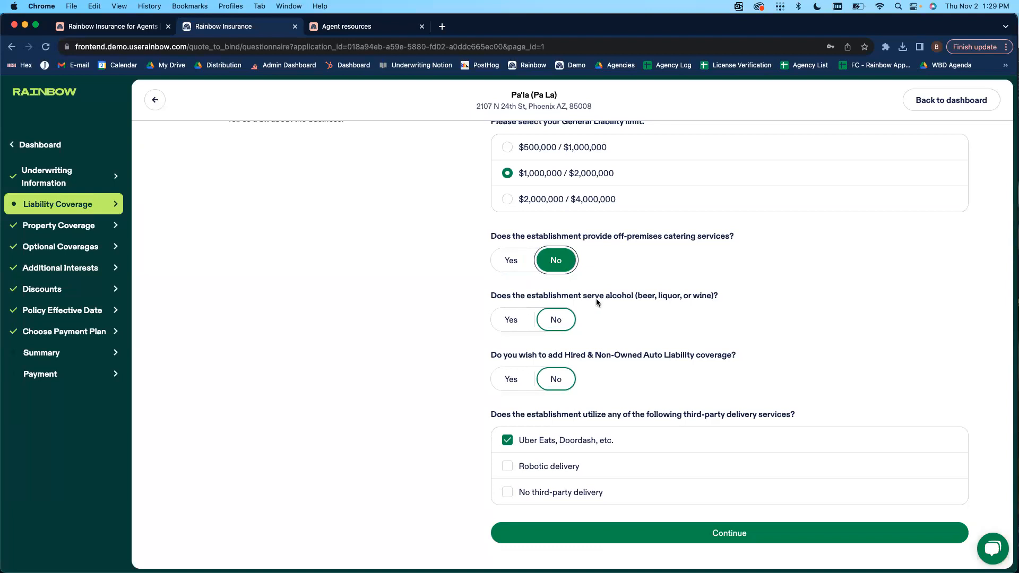
Answer Yes to serving alcohol and to adding Liquor Liability coverage, and enter 65 percent for alcohol sales
left_click(511, 320)
scroll(706, 323, "down", 2)
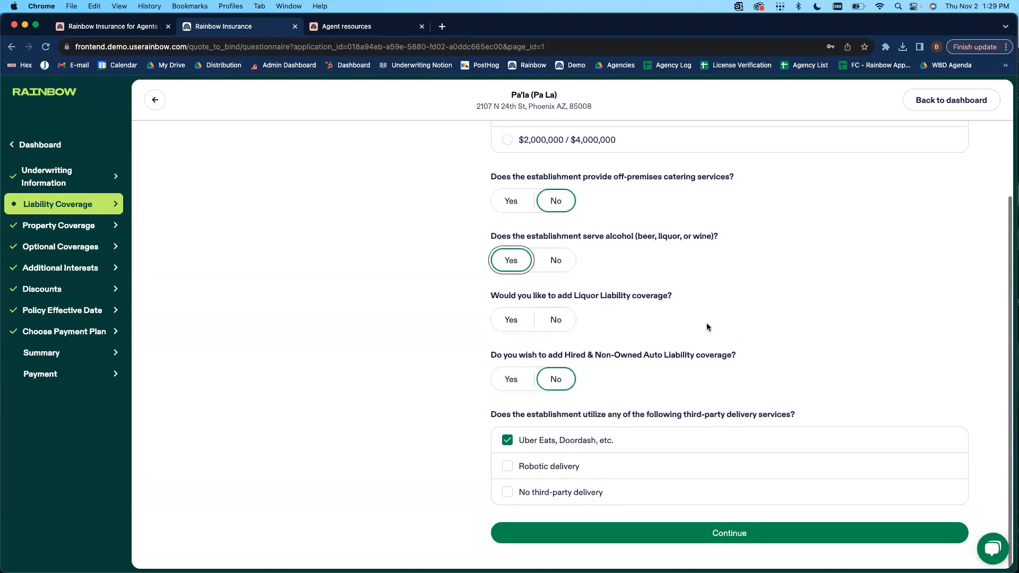
left_click(522, 322)
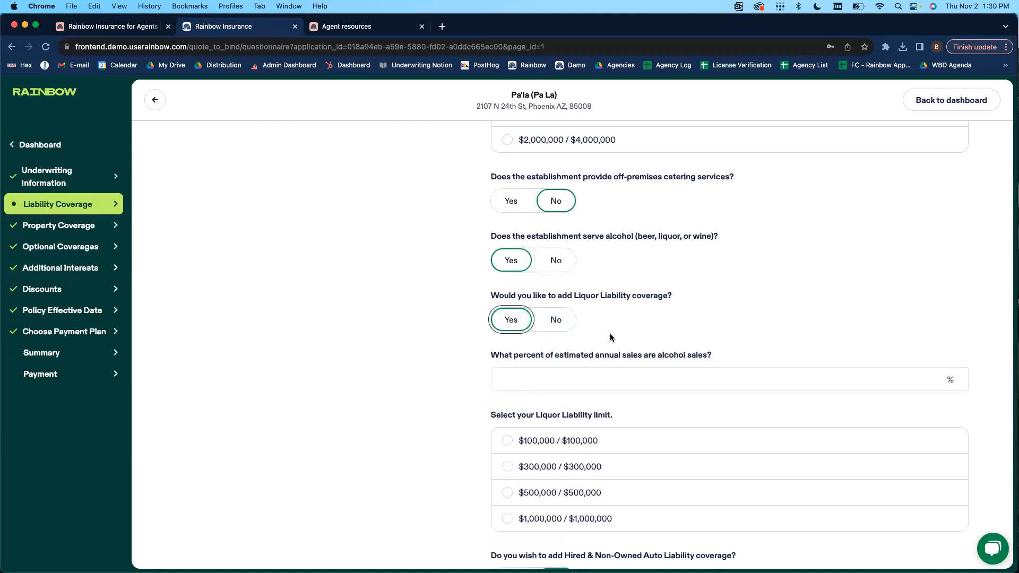
scroll(610, 336, "down", 2)
left_click(606, 327)
type("65")
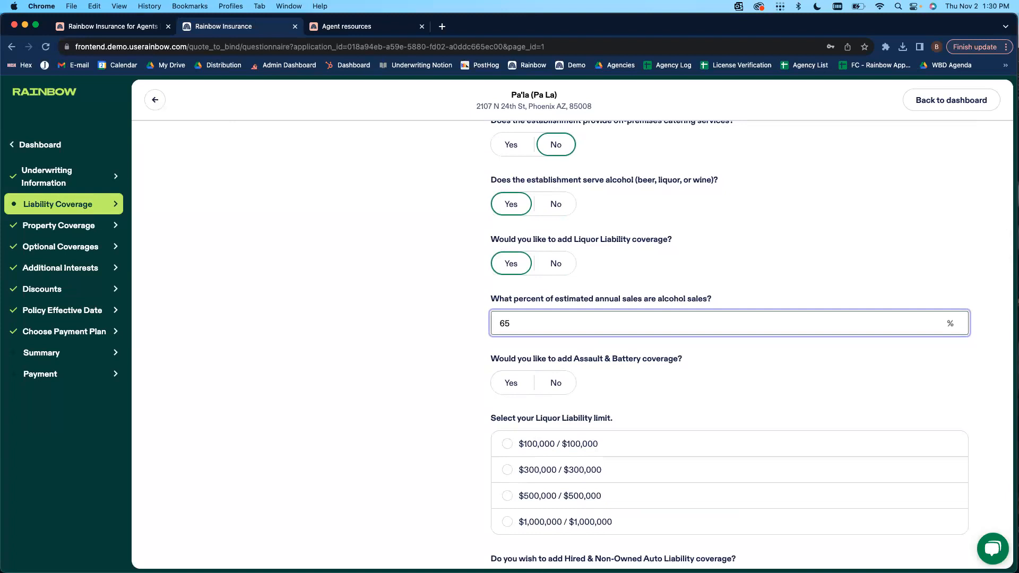
Set the alcohol share of estimated annual sales to 25 percent and the Liquor Liability limit to $1,000,000 / $1,000,000
left_click_drag(529, 325, 466, 325)
type("25")
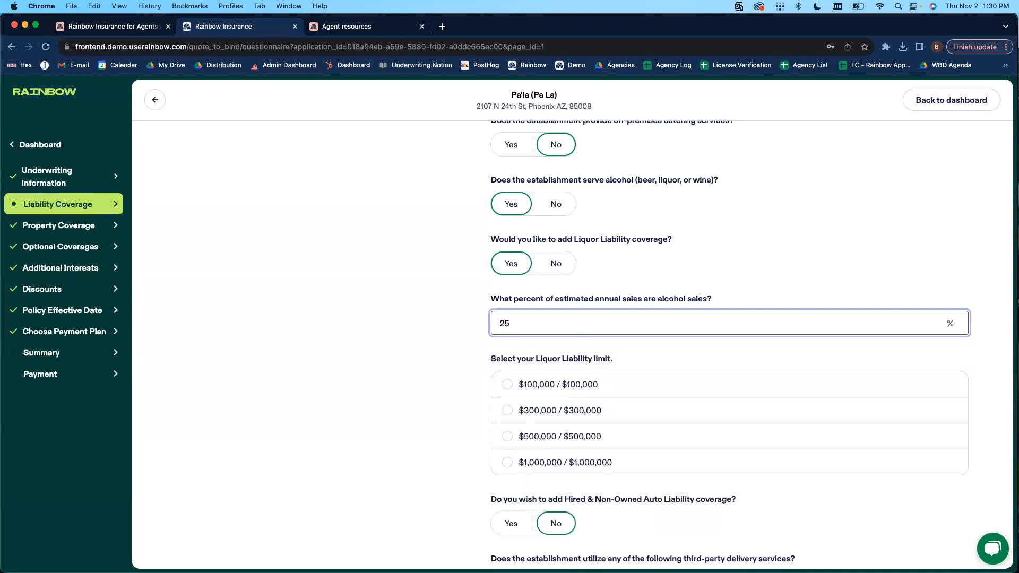
left_click_drag(518, 325, 479, 329)
scroll(525, 334, "down", 3)
left_click(600, 328)
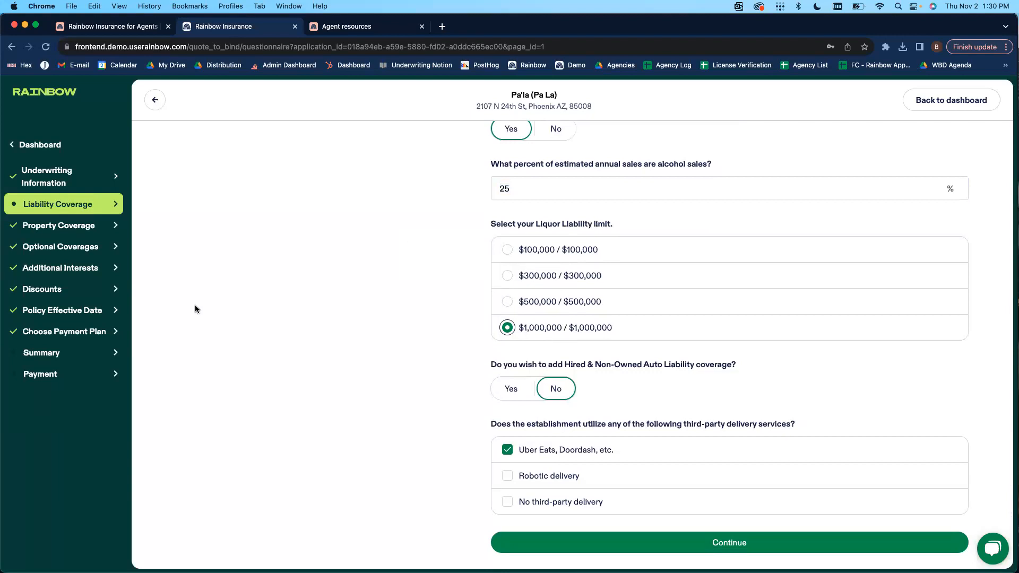
Add Hired & Non-Owned Auto Liability coverage with its requirements accepted and a $1,000,000 limit, and continue to Property Coverage
scroll(196, 309, "up", 3)
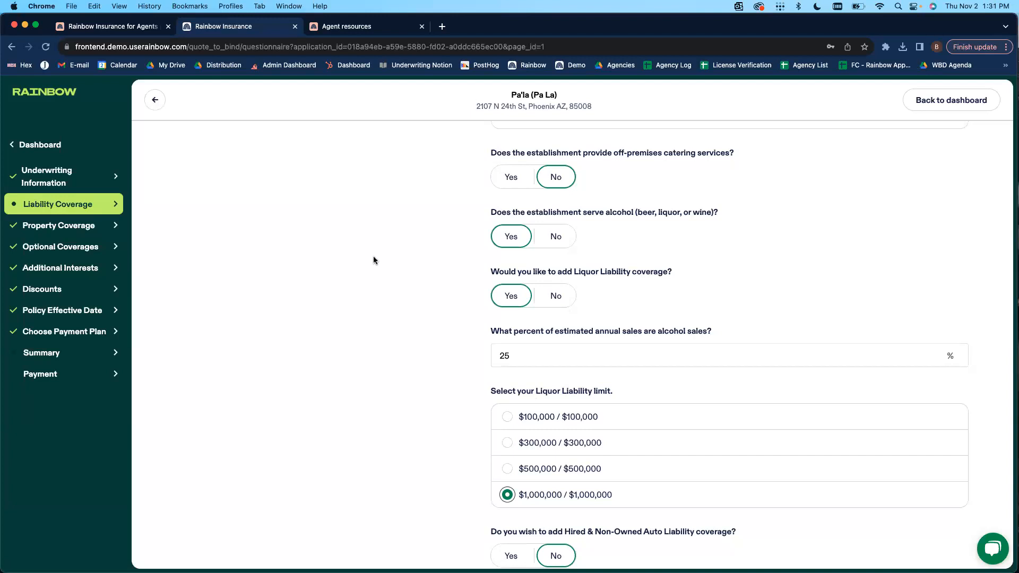
scroll(374, 260, "down", 5)
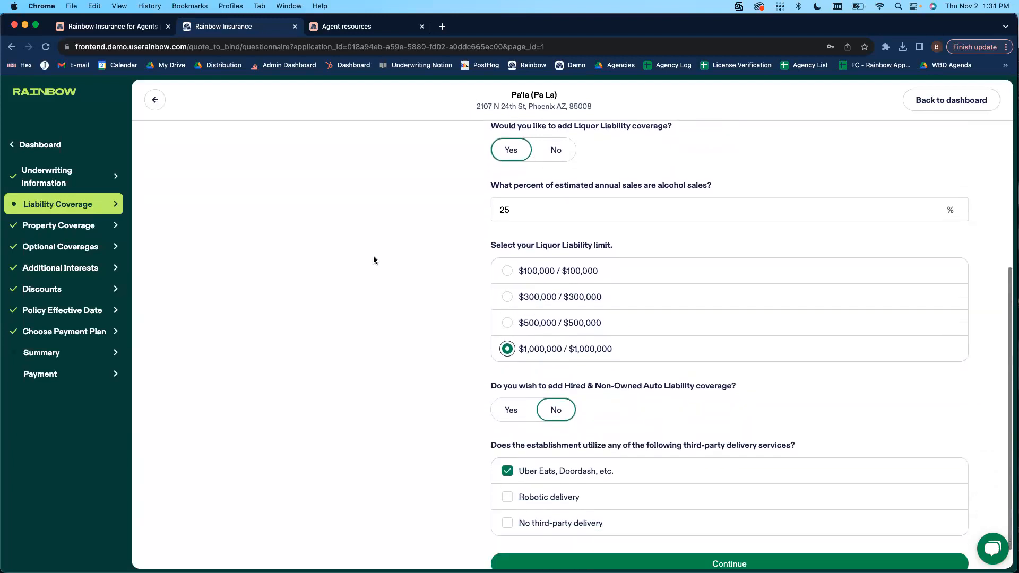
scroll(373, 260, "down", 1)
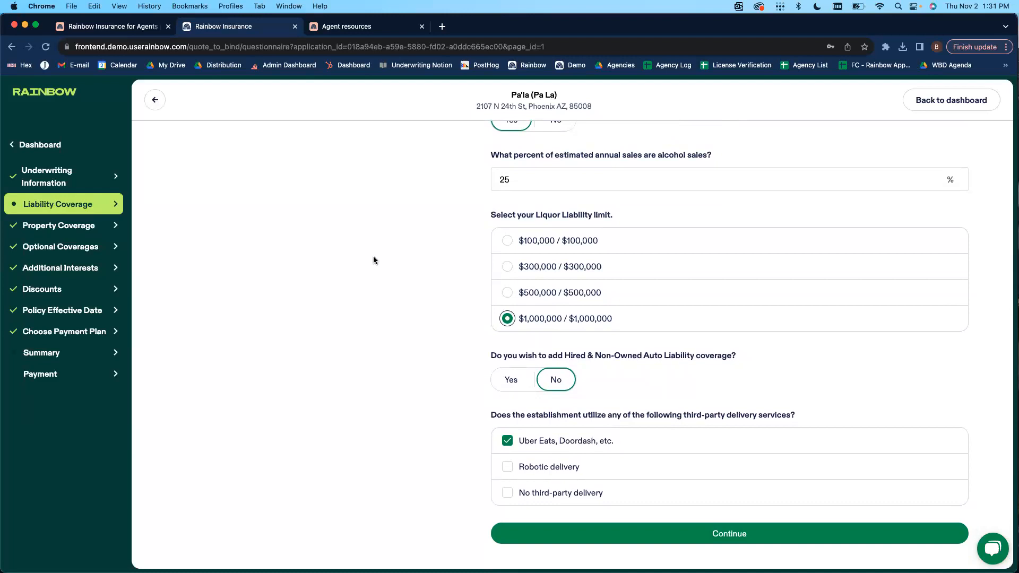
left_click(523, 375)
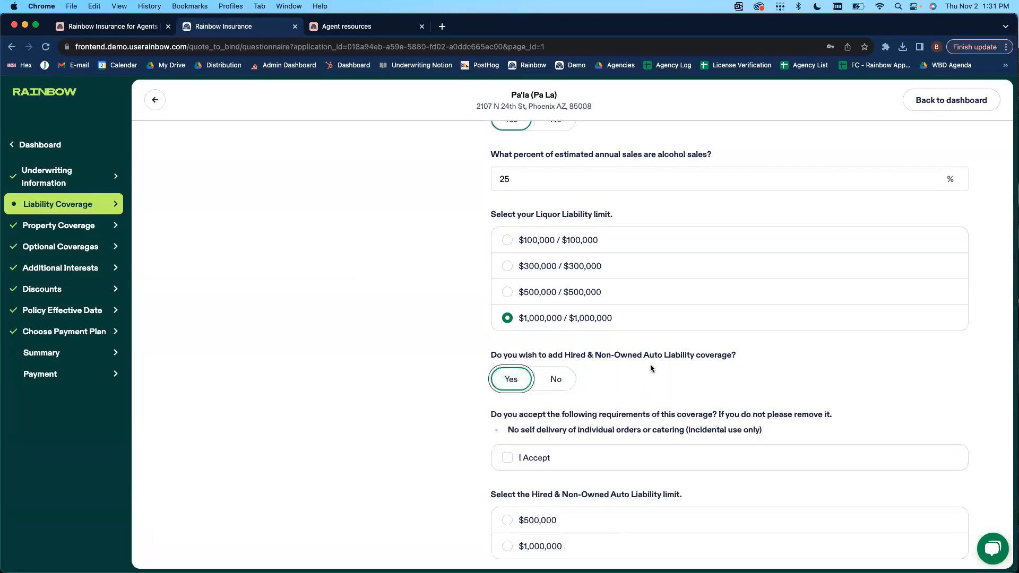
scroll(523, 375, "down", 3)
left_click(509, 379)
scroll(449, 376, "down", 3)
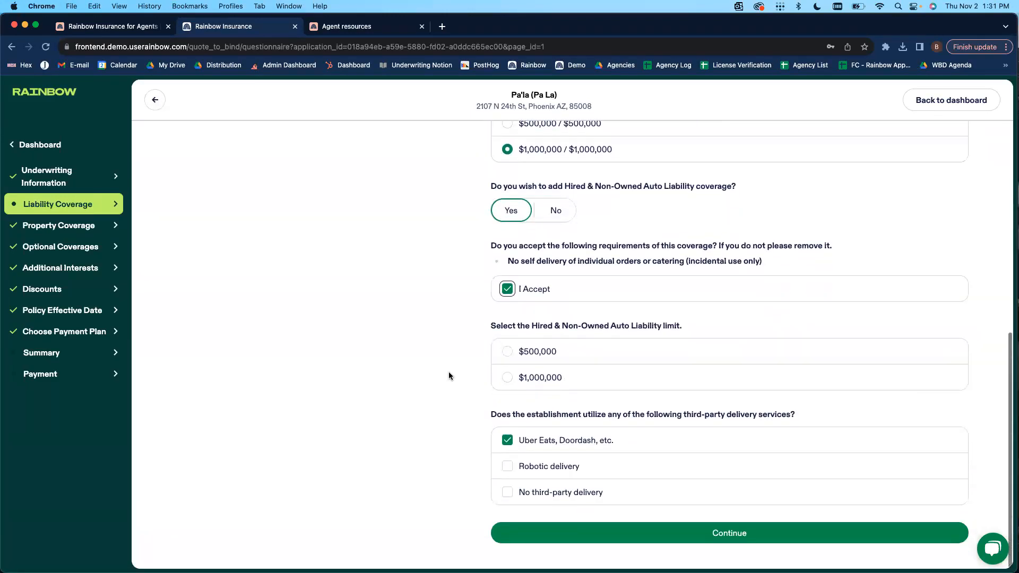
left_click(508, 375)
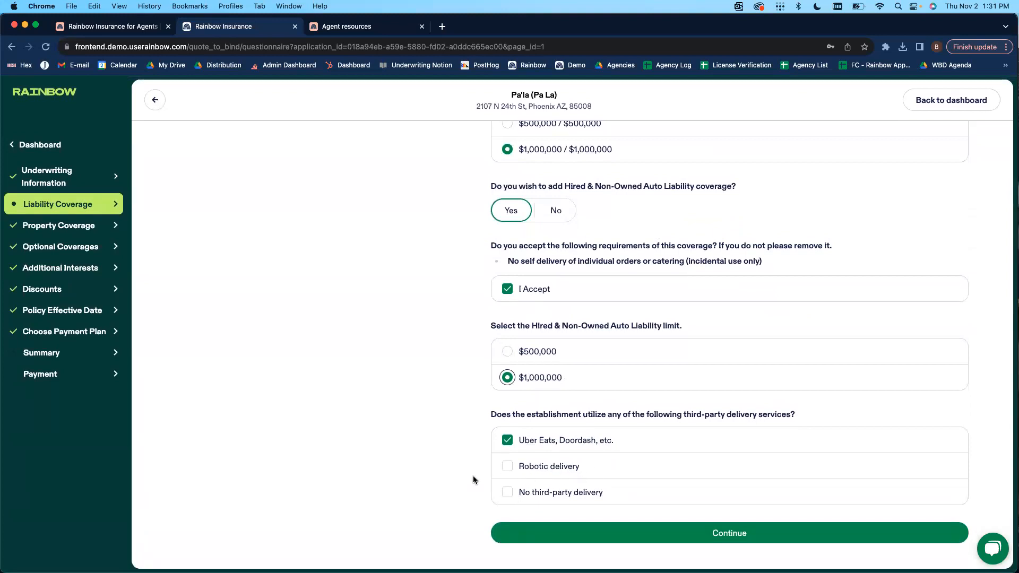
left_click(657, 532)
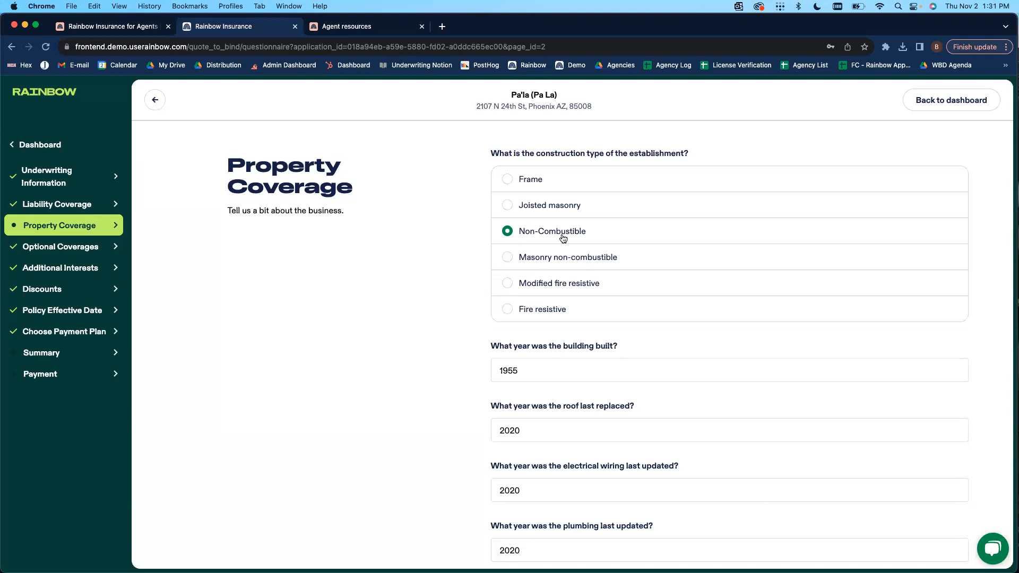
Set the year the building was built to 2020
scroll(565, 238, "down", 3)
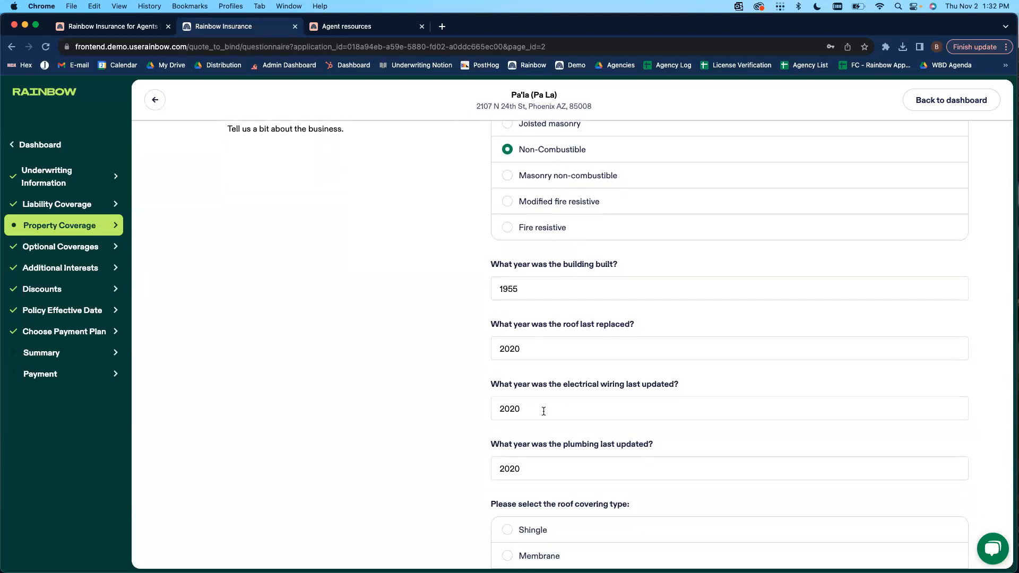
left_click_drag(526, 291, 453, 292)
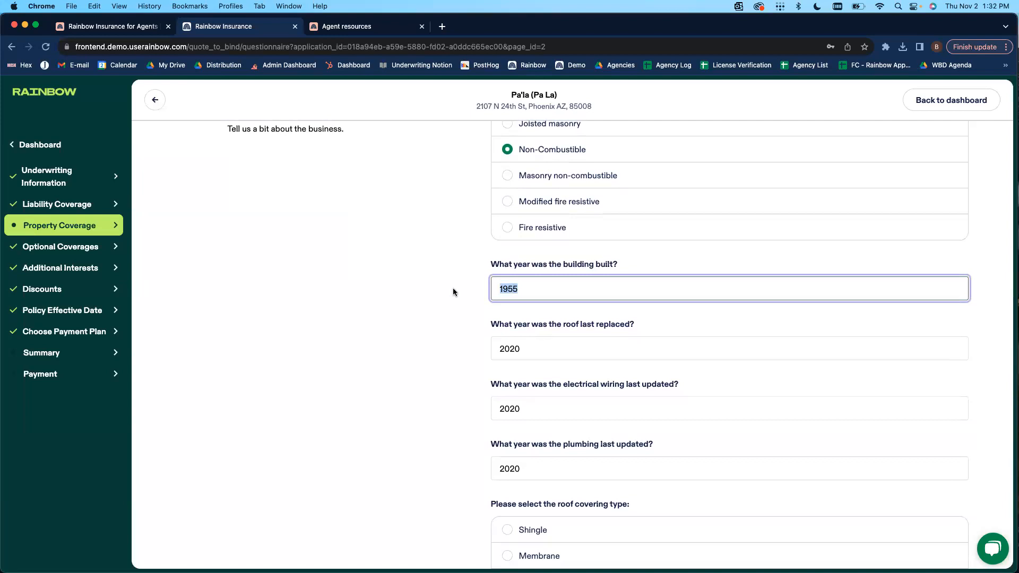
type("20")
key("BackSpace")
type("20")
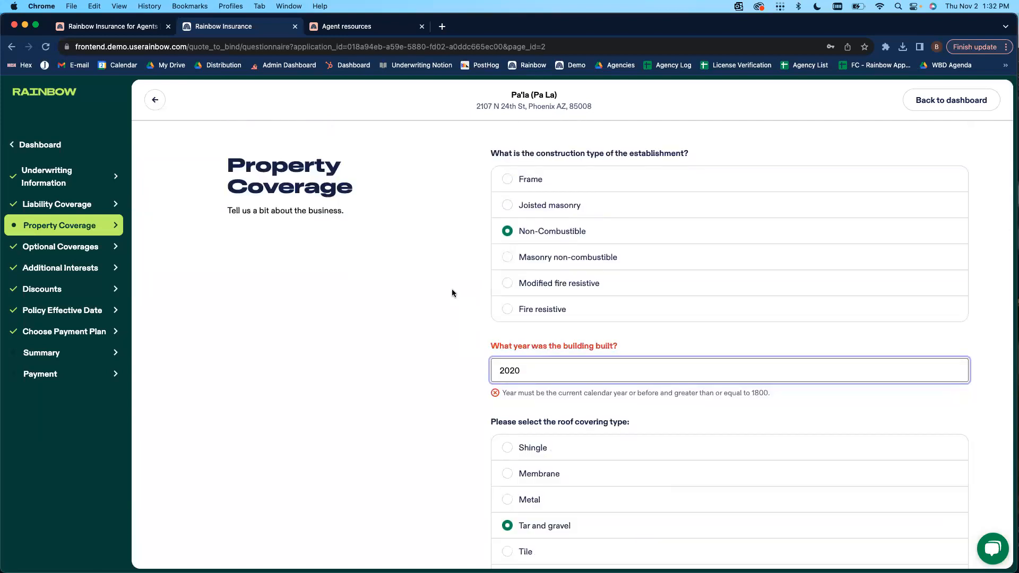
Change the year the building was built to 2000 and select the roof replacement year for editing
scroll(451, 293, "down", 2)
left_click_drag(534, 317, 489, 310)
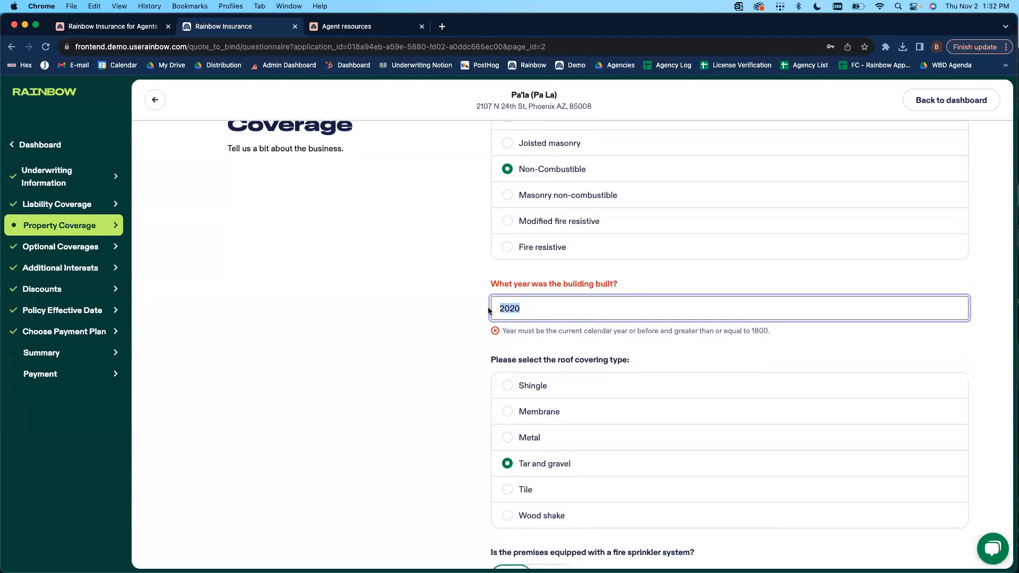
type("2000")
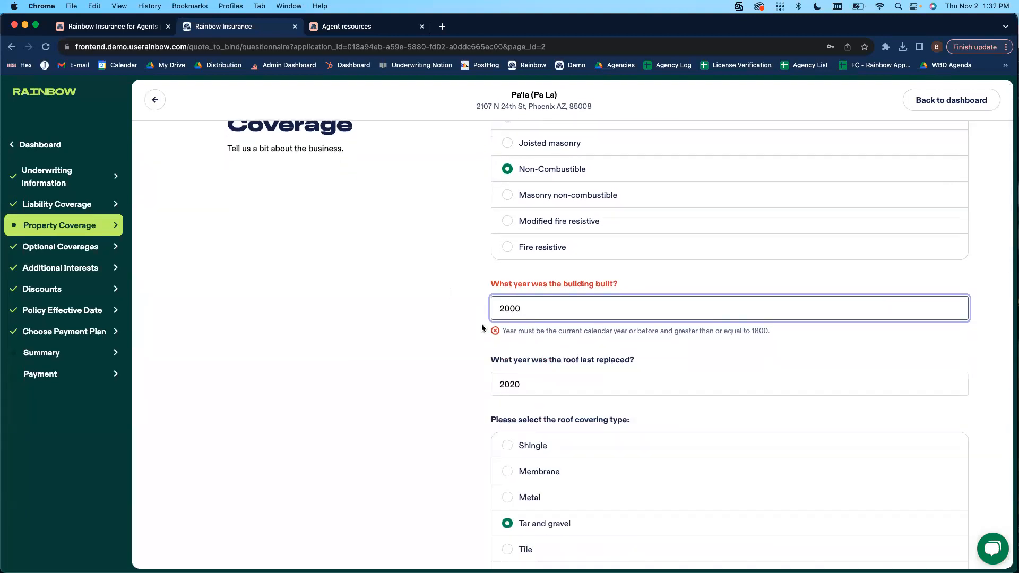
left_click(550, 389)
Set the building's construction year to 1980 and look over the roof, electrical wiring and plumbing update years
left_click_drag(537, 311, 460, 308)
type("1980")
left_click(550, 428)
scroll(552, 427, "down", 2)
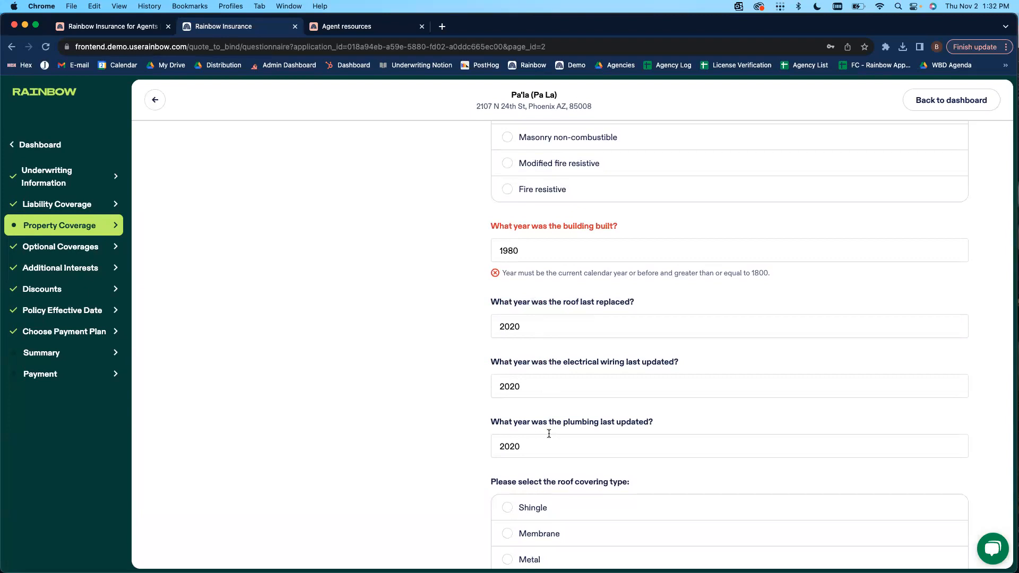
Set the roof covering type to Metal and highlight the year the plumbing was last updated
scroll(549, 433, "down", 2)
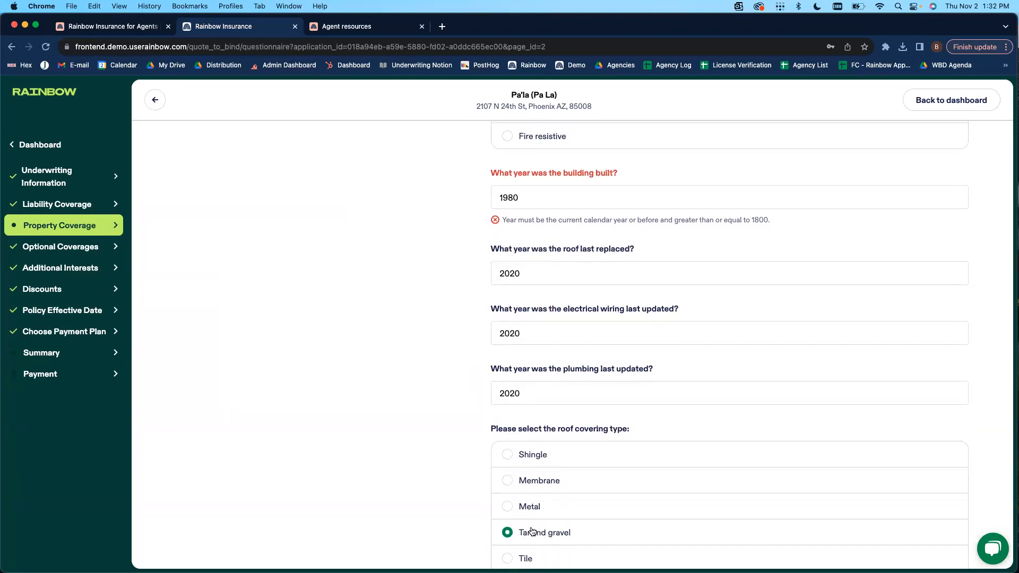
left_click(533, 511)
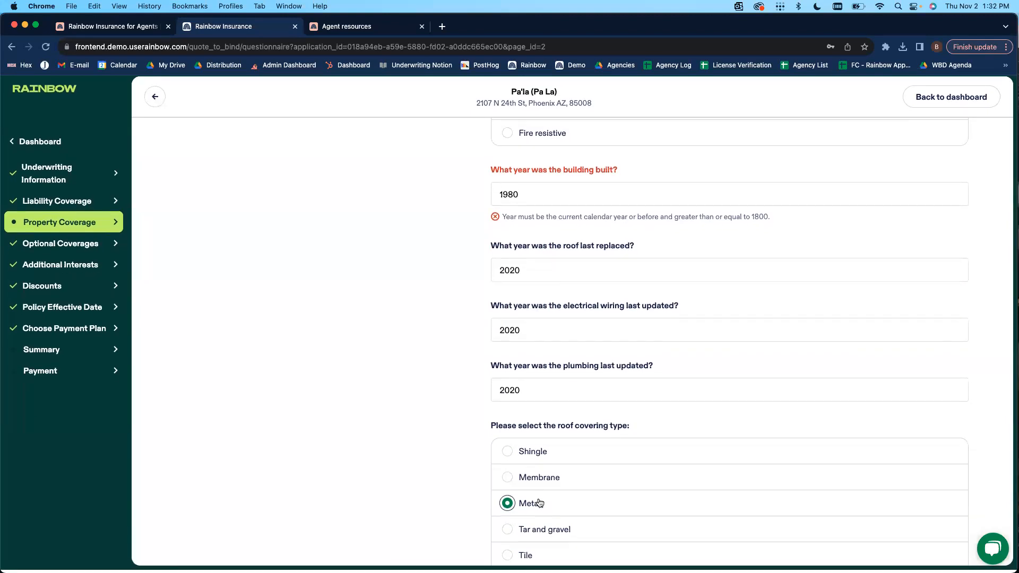
left_click_drag(530, 393, 486, 395)
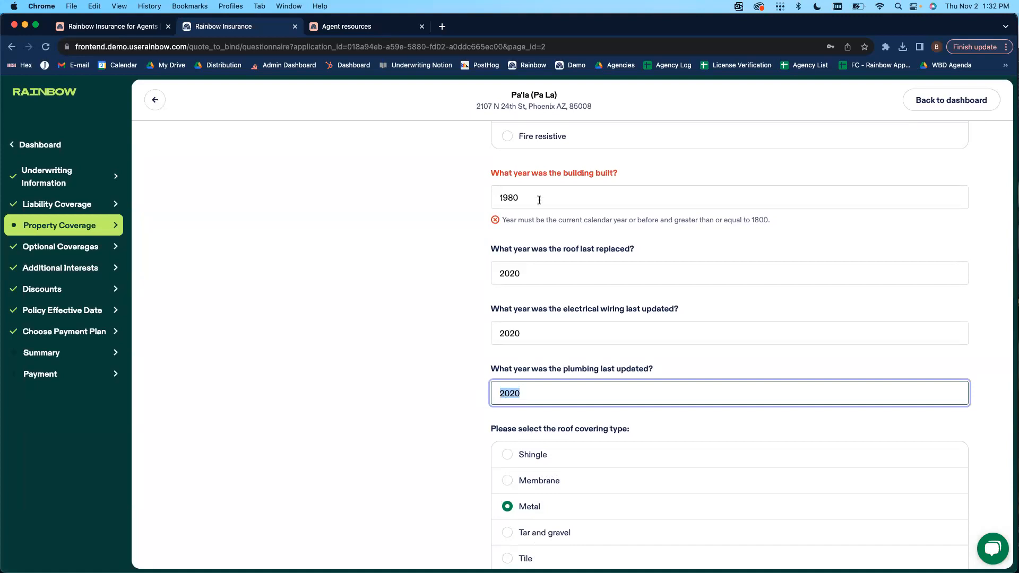
Change the year the building was built to 2020
left_click_drag(539, 197, 471, 197)
type("2020")
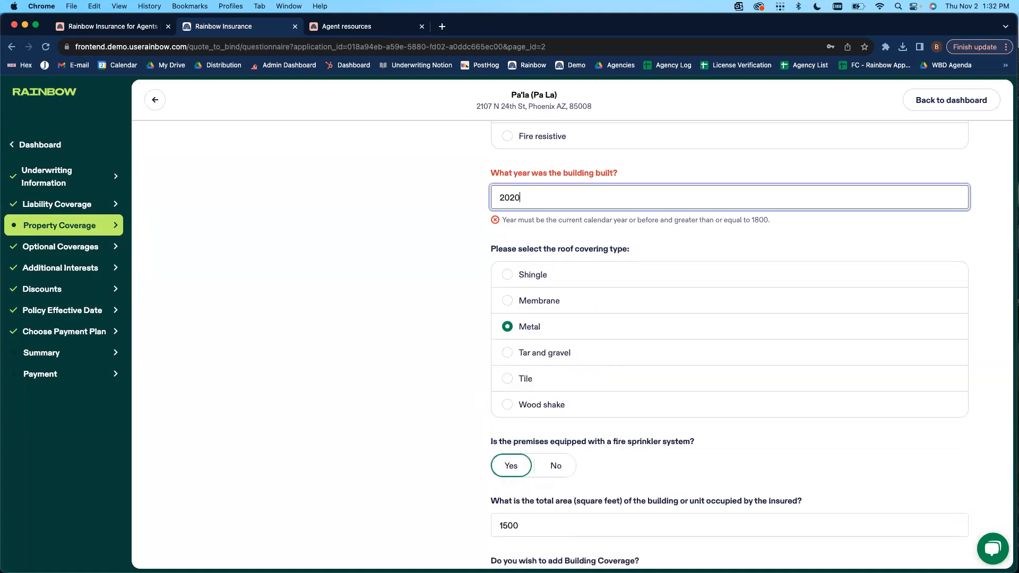
Answer No to whether the premises is equipped with a fire sprinkler system, and highlight that question
left_click(451, 302)
scroll(451, 302, "down", 4)
left_click(511, 249)
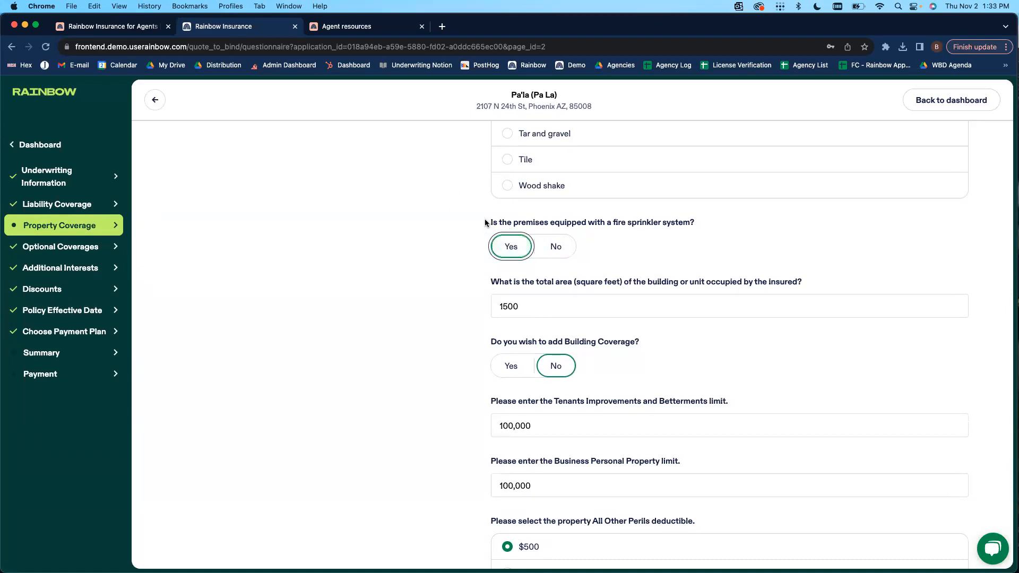
left_click_drag(487, 221, 704, 222)
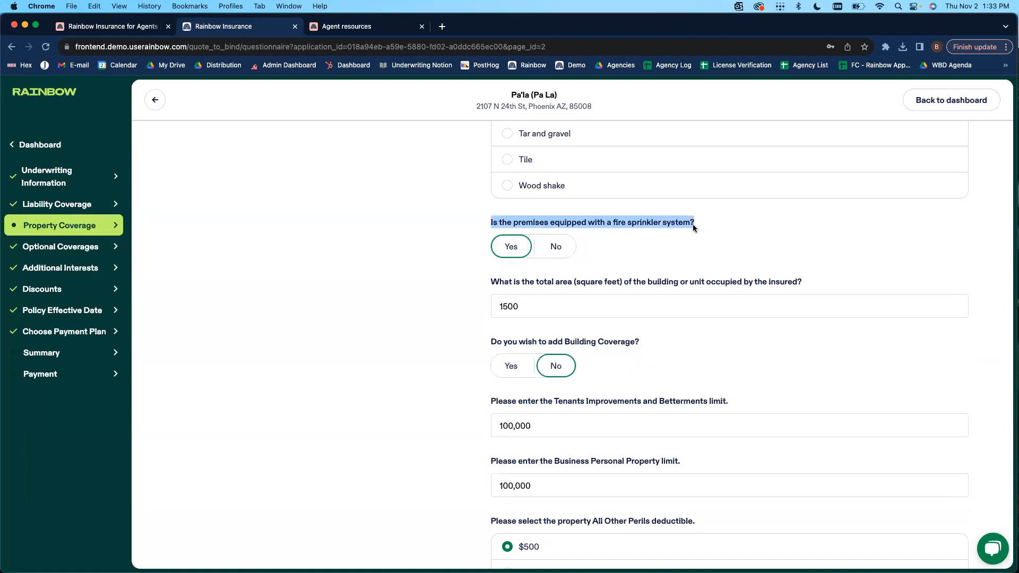
left_click(555, 247)
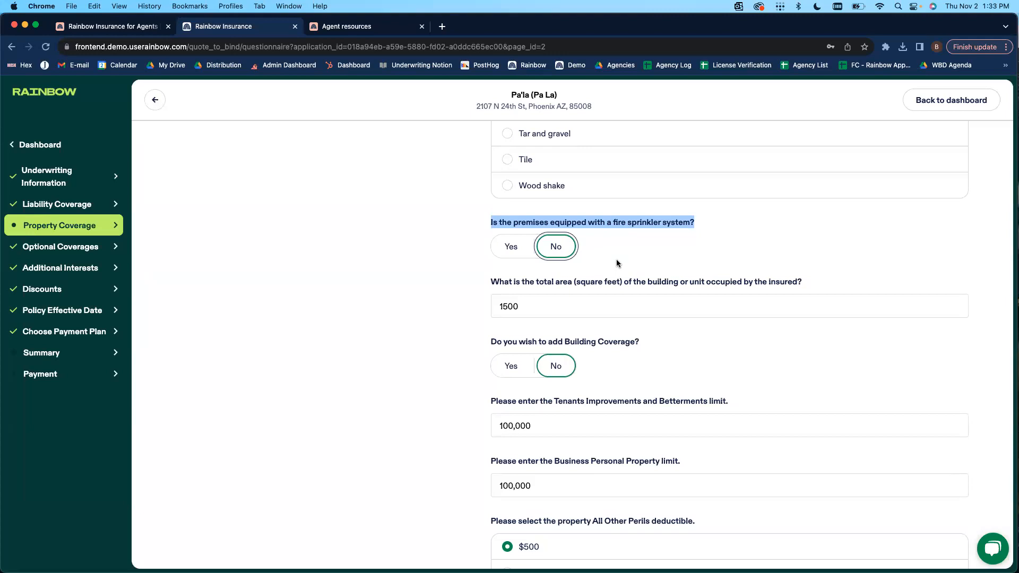
left_click(616, 257)
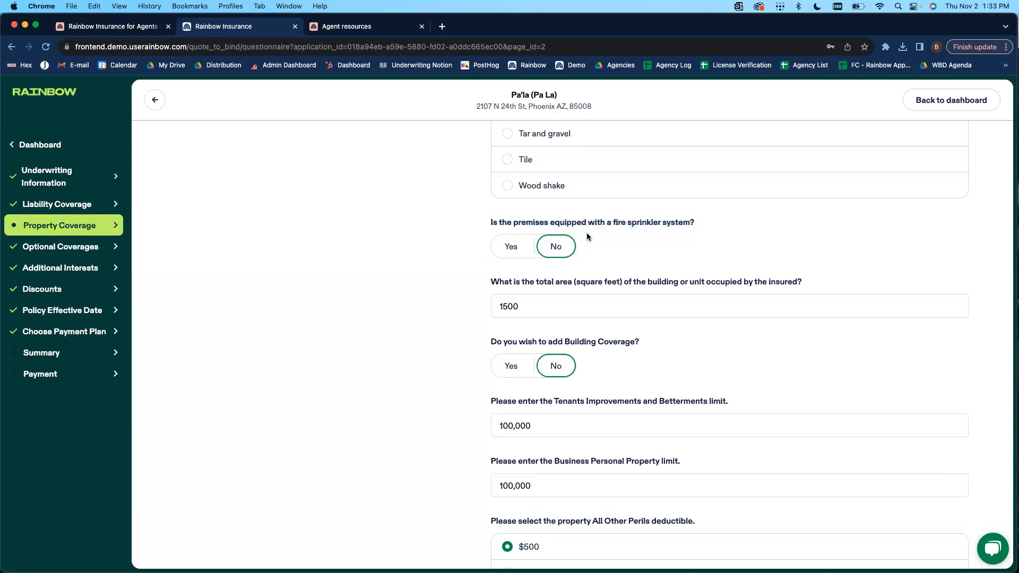
left_click_drag(485, 221, 705, 222)
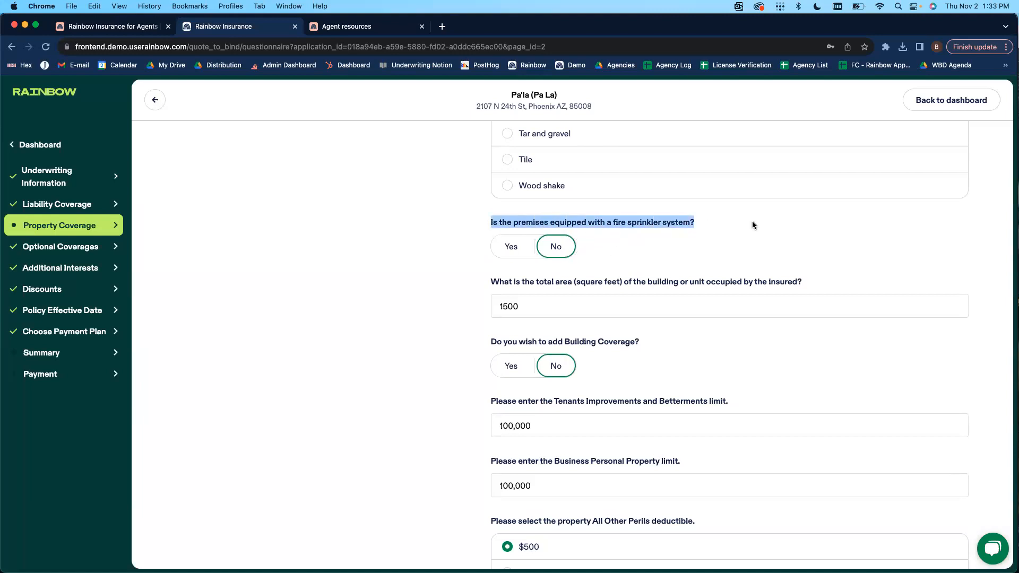
Switch the fire sprinkler system answer between Yes and No, leaving it on No
left_click(512, 249)
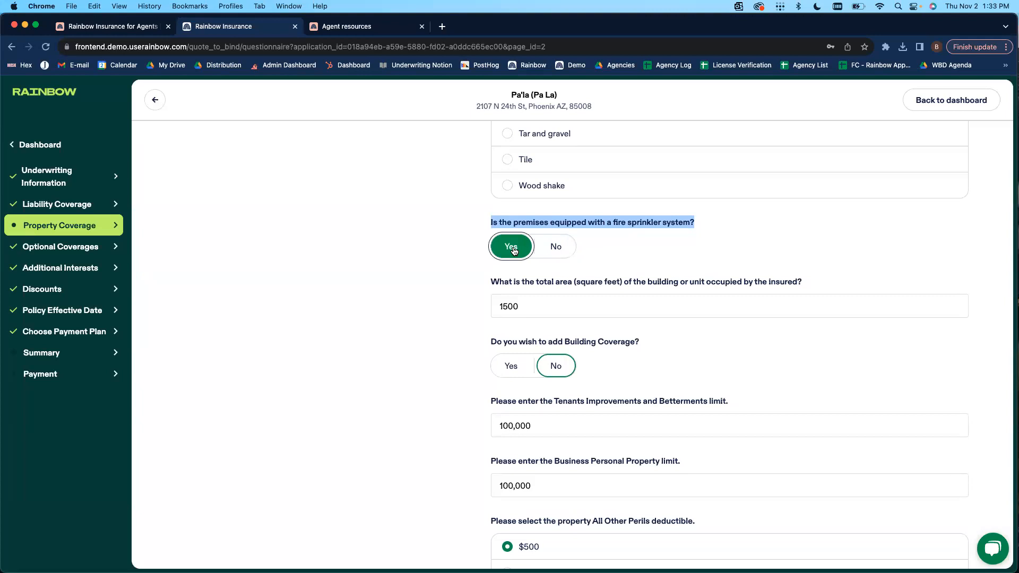
left_click(555, 247)
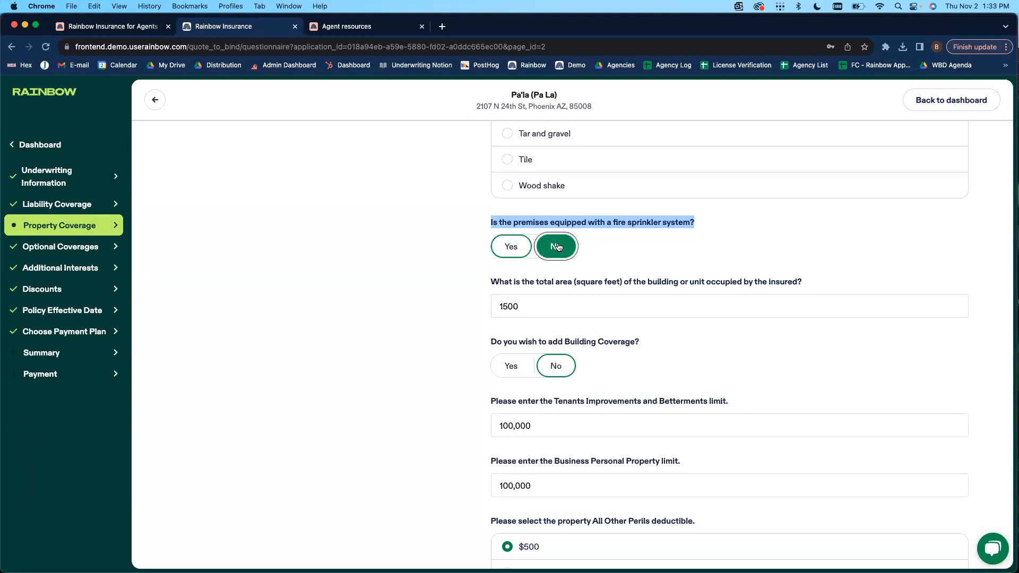
left_click(510, 247)
left_click_drag(483, 225, 753, 218)
scroll(734, 253, "down", 1)
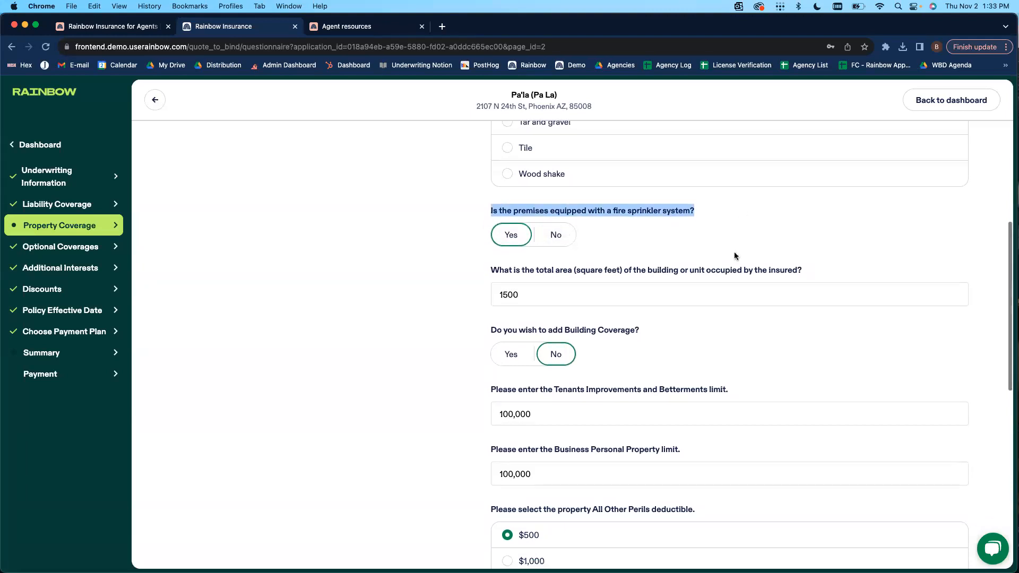
scroll(735, 255, "down", 3)
left_click(556, 176)
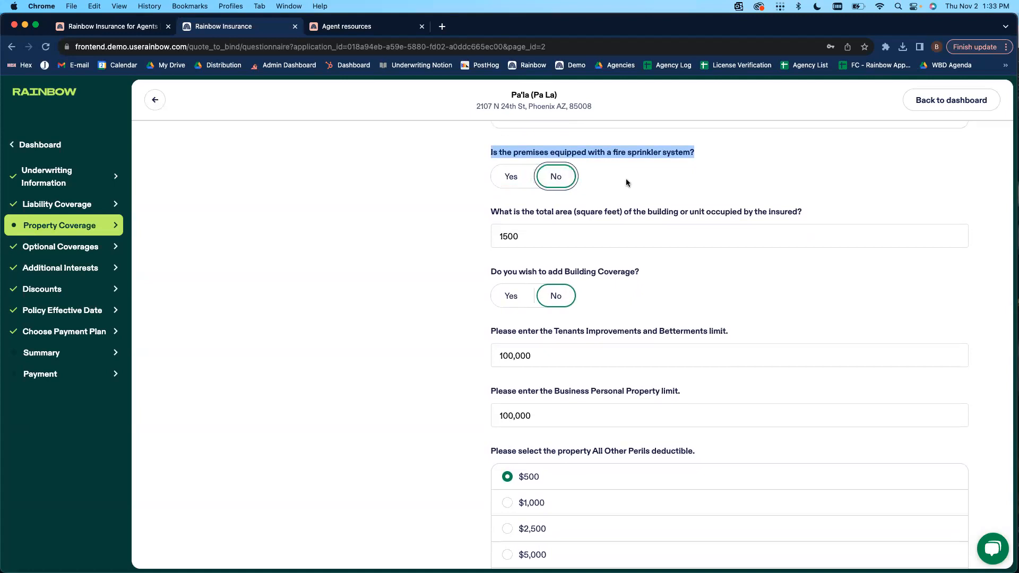
Try adding Building Coverage to compare the property limit questions, and set the answer back to No
scroll(626, 181, "down", 5)
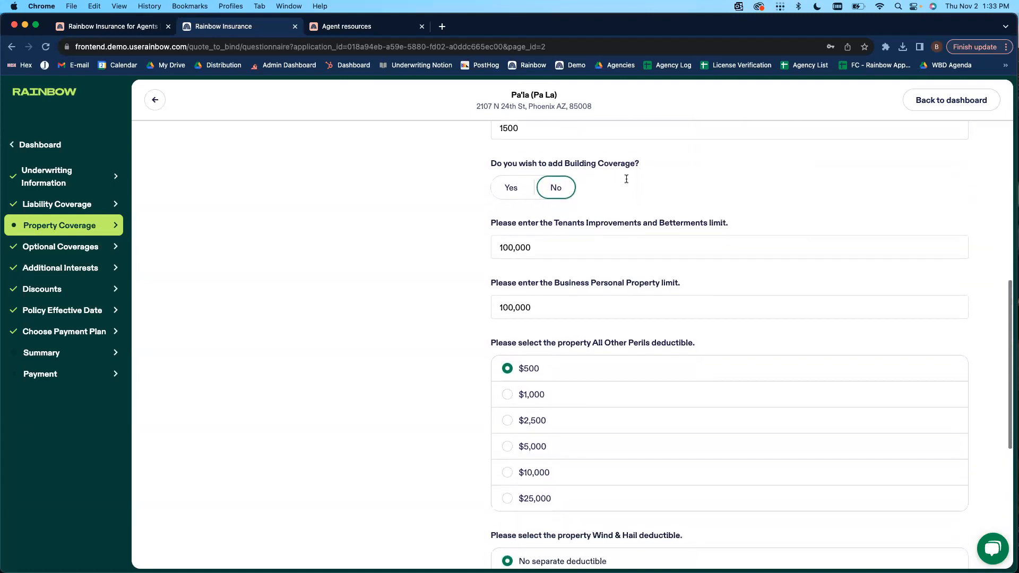
scroll(626, 179, "down", 1)
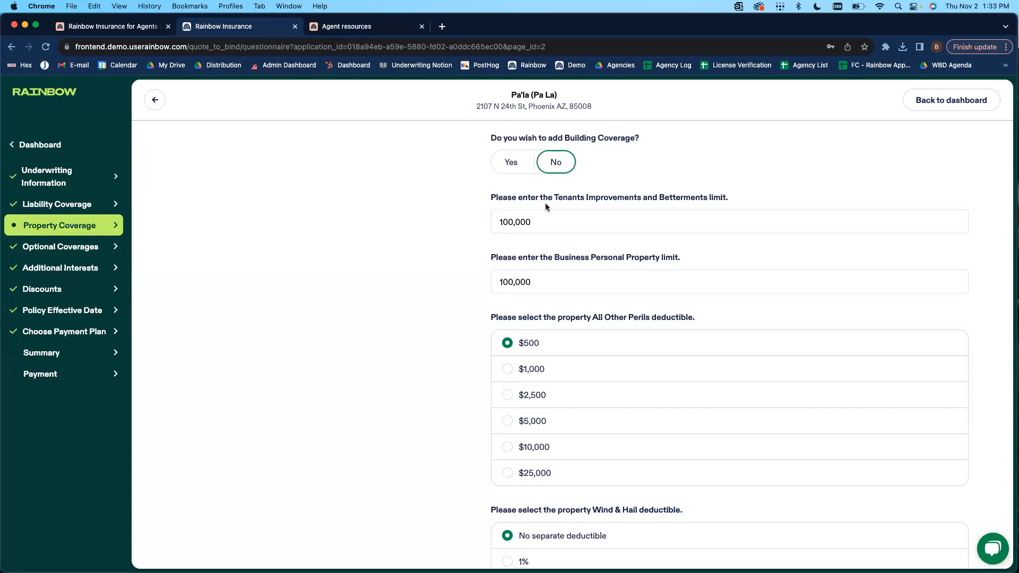
left_click(518, 166)
left_click(562, 164)
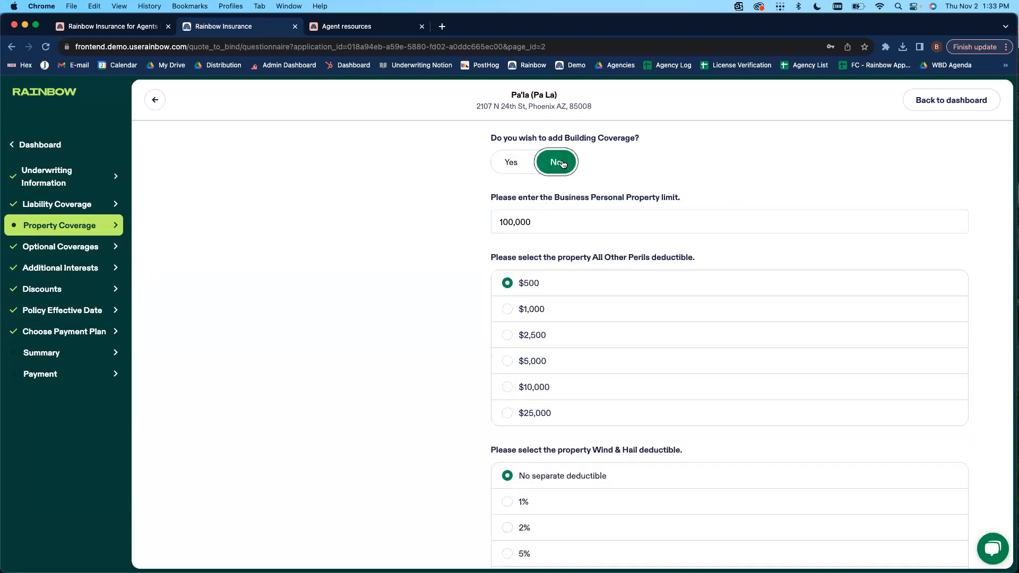
left_click(565, 170)
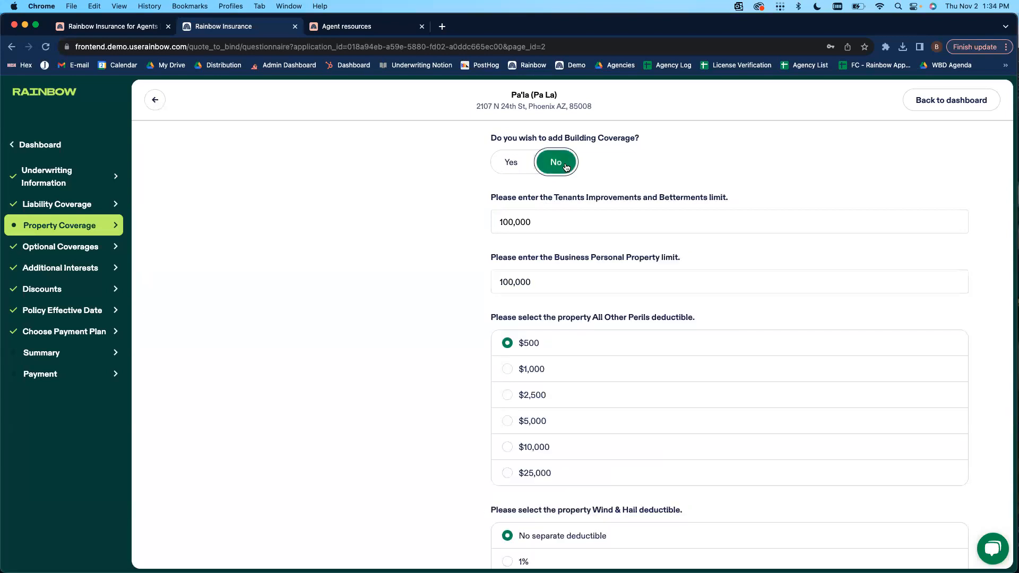
Set the Tenants Improvements and Betterments limit to 0
left_click(543, 222)
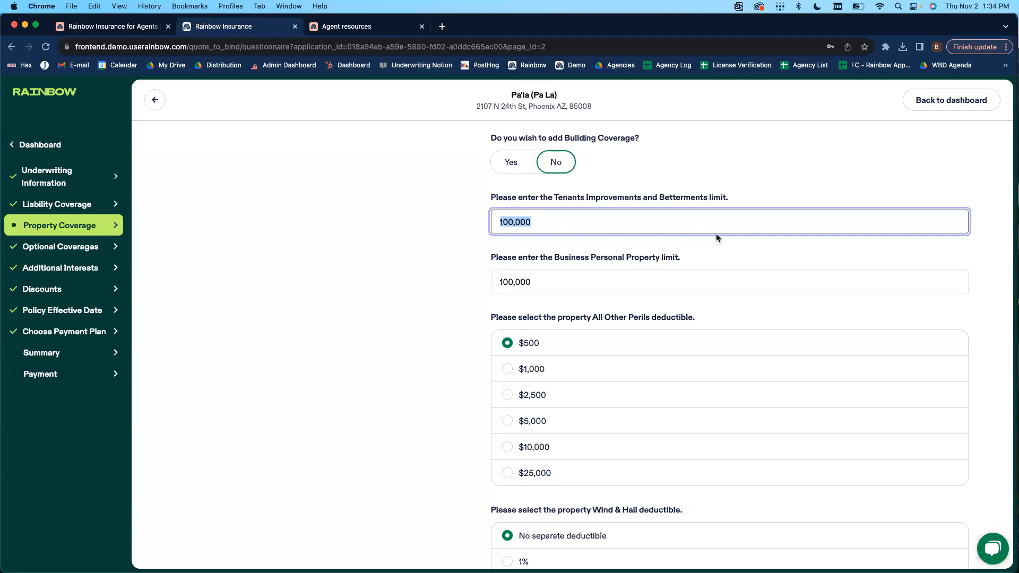
left_click(534, 224)
left_click_drag(526, 223, 471, 228)
key("BackSpace")
Set the Business Personal Property limit to 200,000 and highlight its question text
left_click(488, 284)
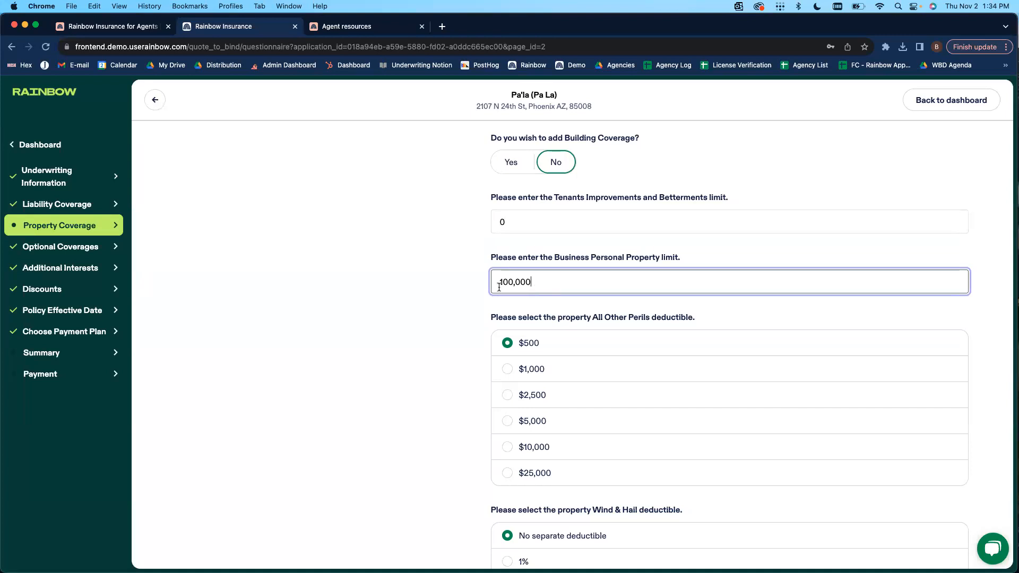
type("2")
left_click_drag(561, 258, 709, 248)
left_click(702, 258)
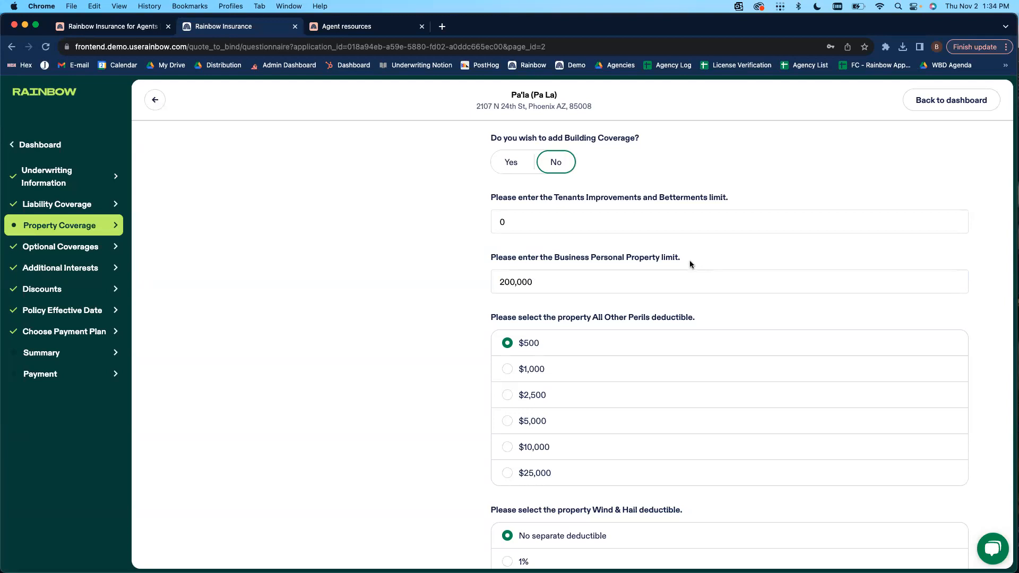
Highlight the value entered for the Tenants Improvements and Betterments limit to review it
double_click(507, 223)
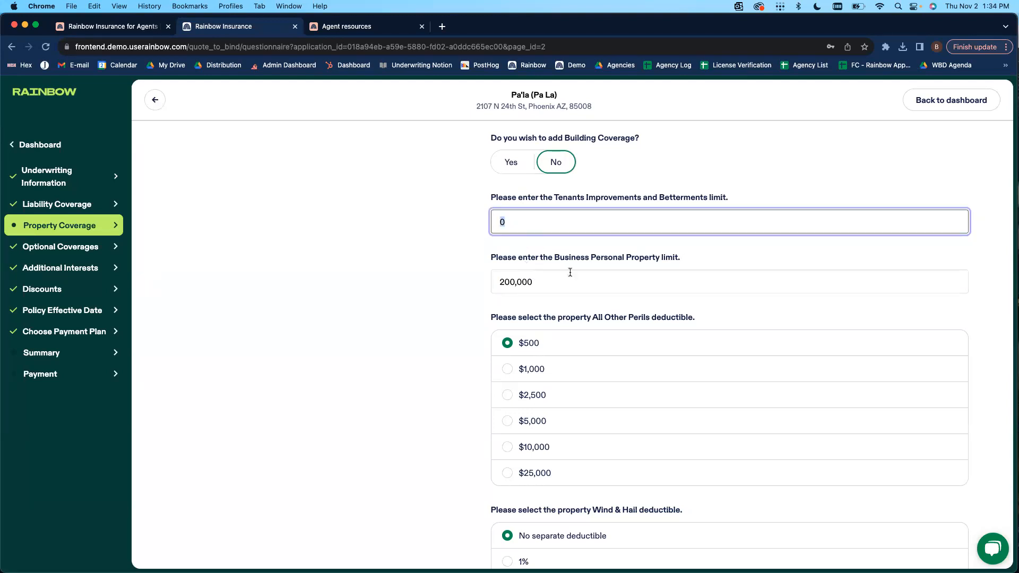
left_click(546, 263)
double_click(512, 229)
left_click_drag(510, 221, 492, 221)
Set the property Wind & Hail deductible to 2%
scroll(482, 222, "down", 5)
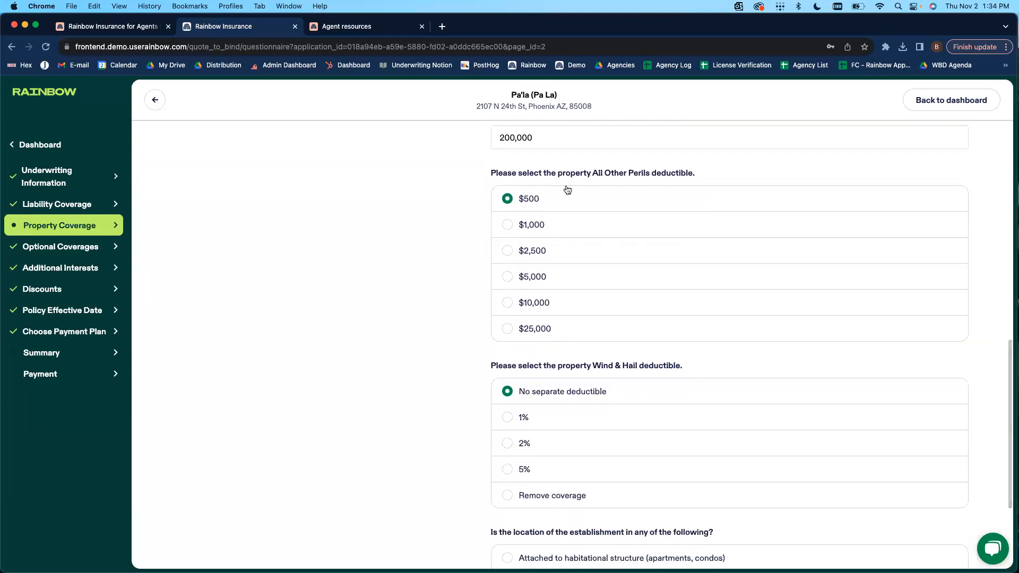
scroll(538, 287, "down", 5)
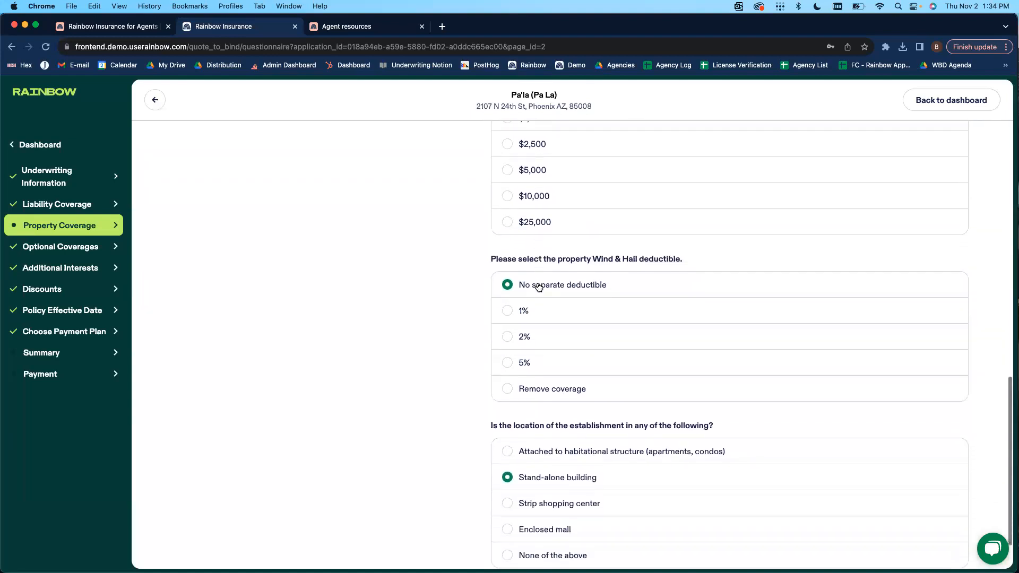
left_click(529, 304)
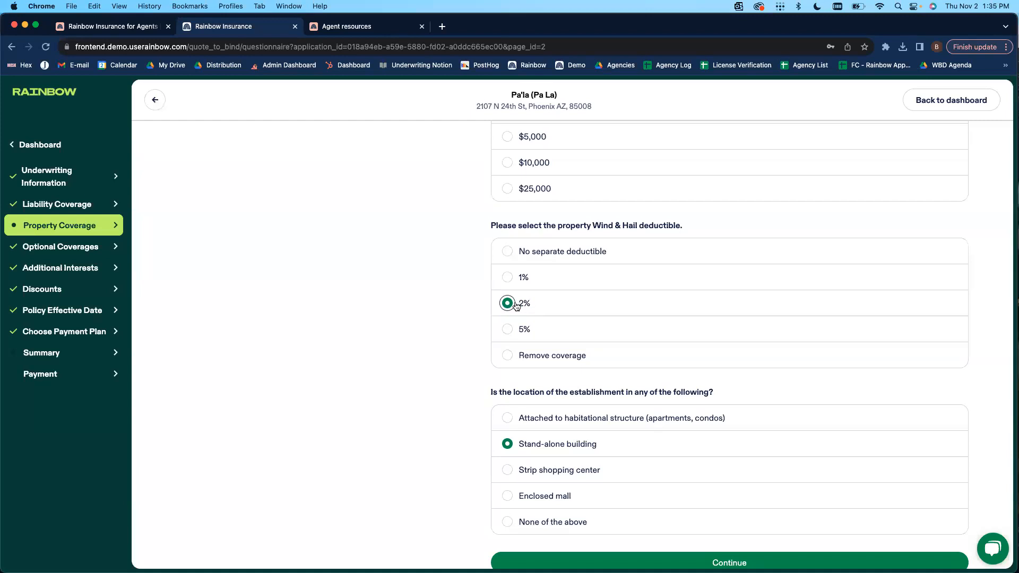
scroll(511, 307, "up", 1)
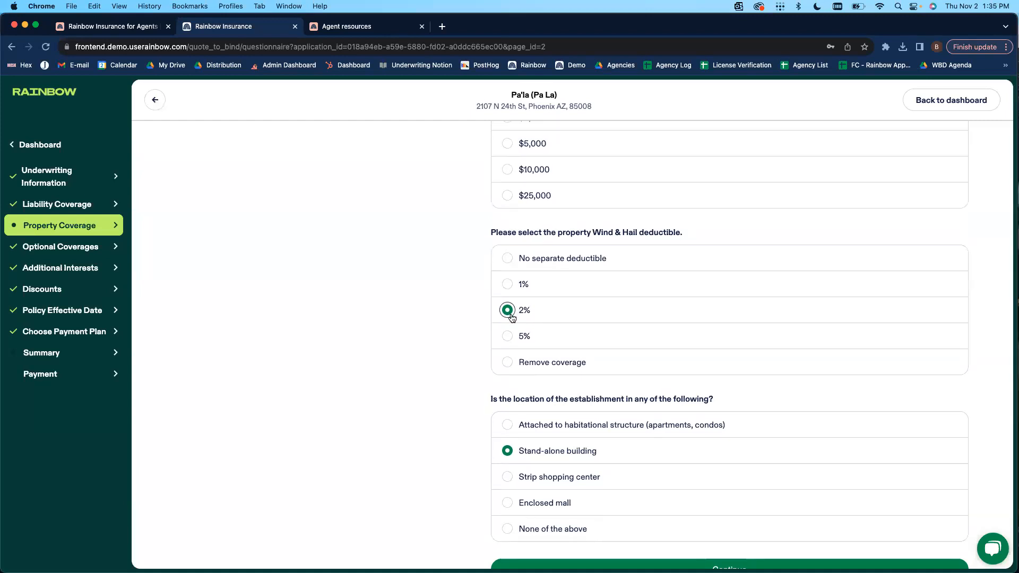
Go through the other Wind & Hail deductible choices, including 1%, 5% and Remove coverage, and return to 2%
left_click(508, 284)
left_click(508, 311)
left_click(507, 336)
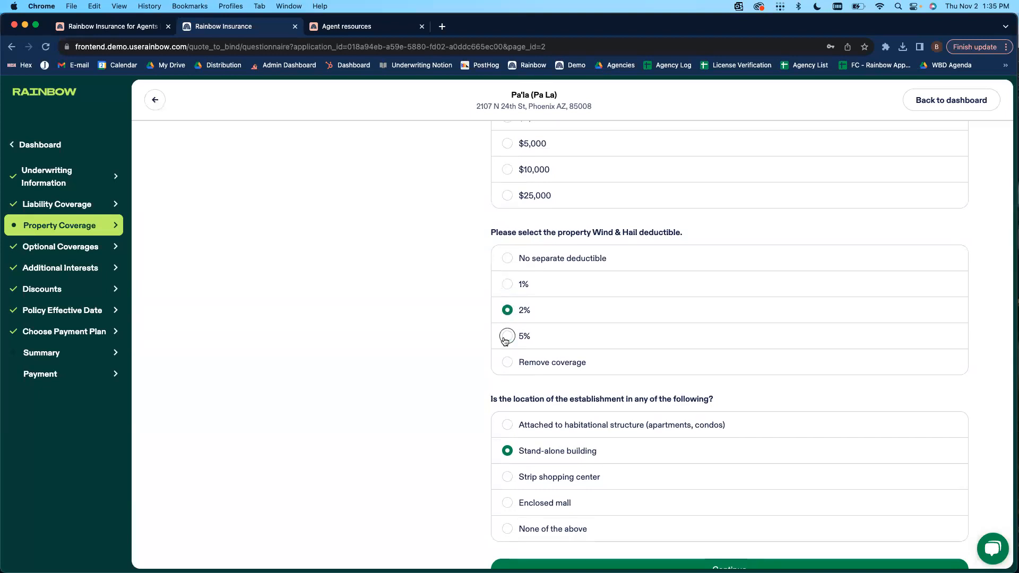
left_click(507, 363)
left_click(508, 311)
left_click(507, 285)
left_click(507, 310)
Mark the location as attached to a habitational structure, answer No to the owner or manager residence question, and highlight the fire wall question
scroll(506, 313, "down", 2)
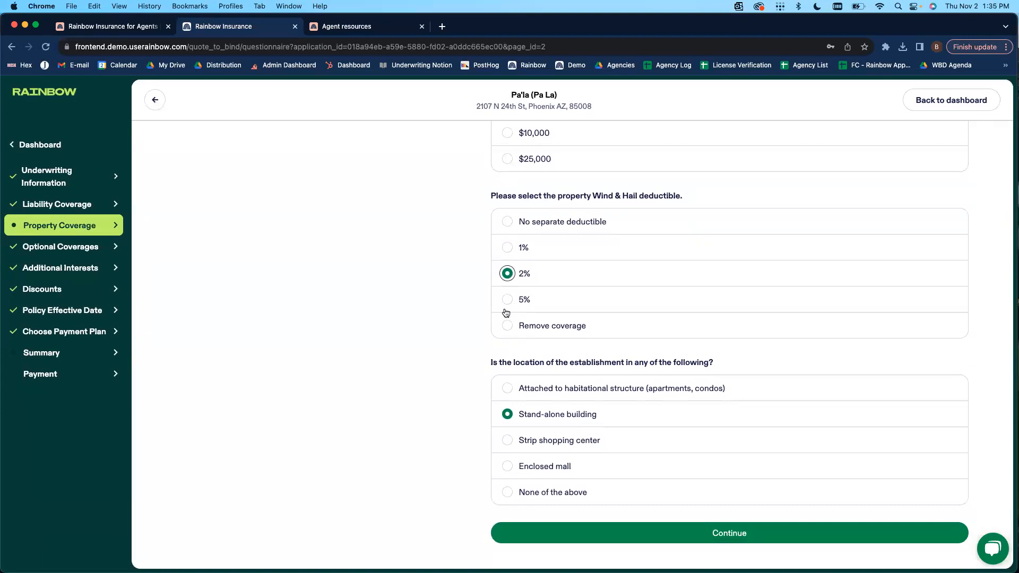
left_click(586, 392)
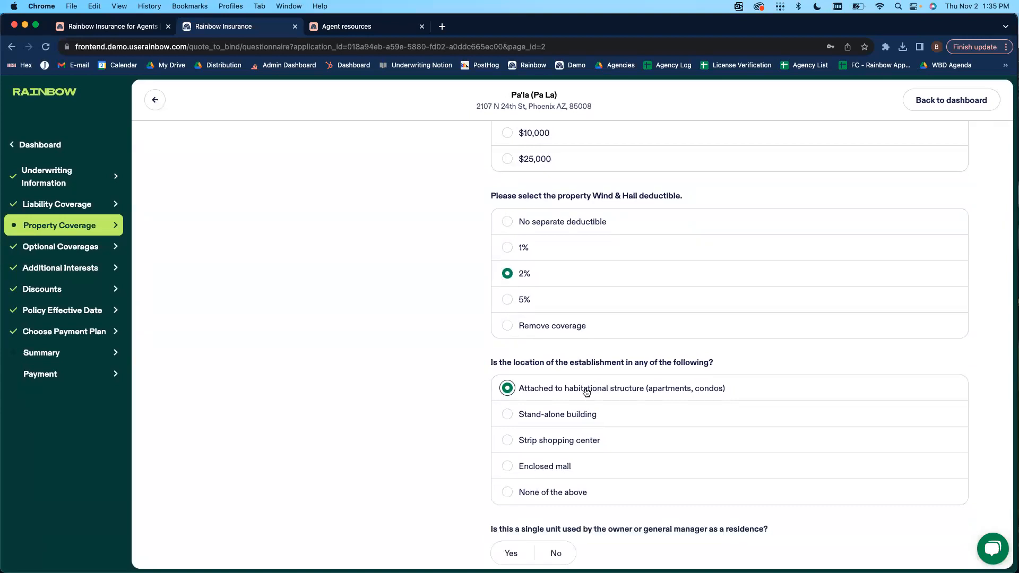
scroll(587, 392, "down", 3)
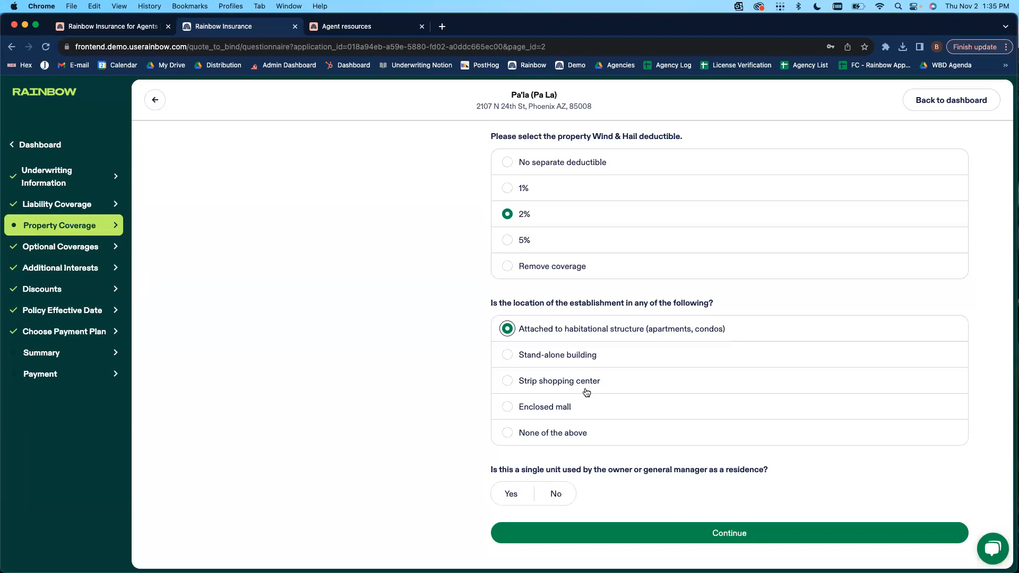
left_click_drag(608, 470, 763, 470)
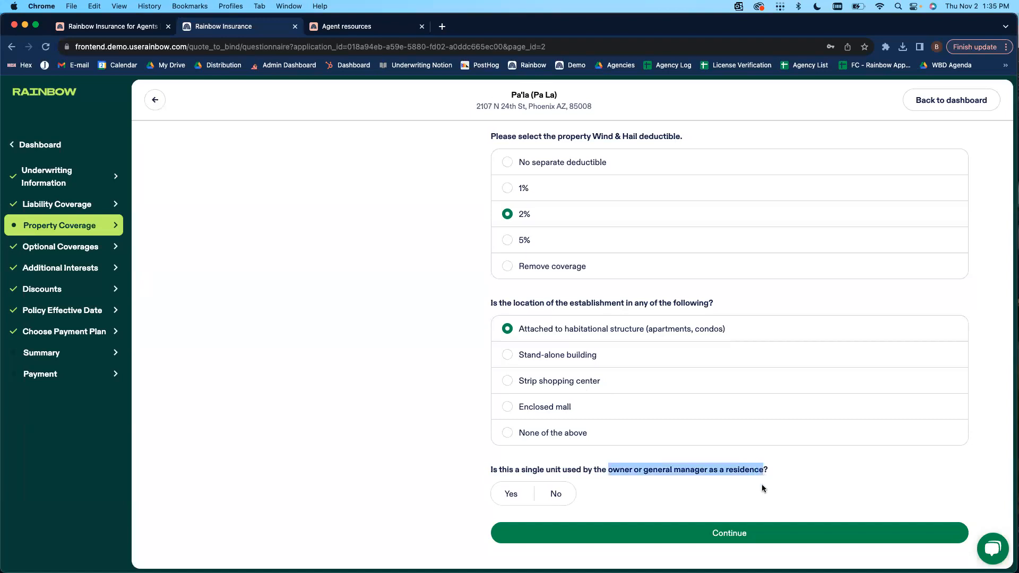
left_click(556, 493)
left_click_drag(491, 489, 671, 499)
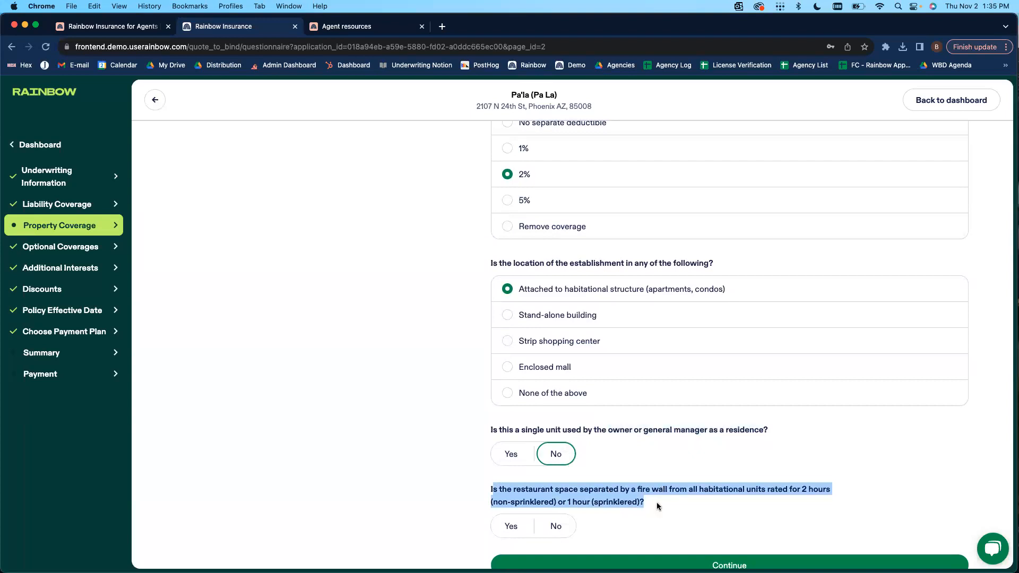
Change the establishment's location to Enclosed mall and continue to the Optional Coverages questions
left_click(531, 369)
left_click(641, 543)
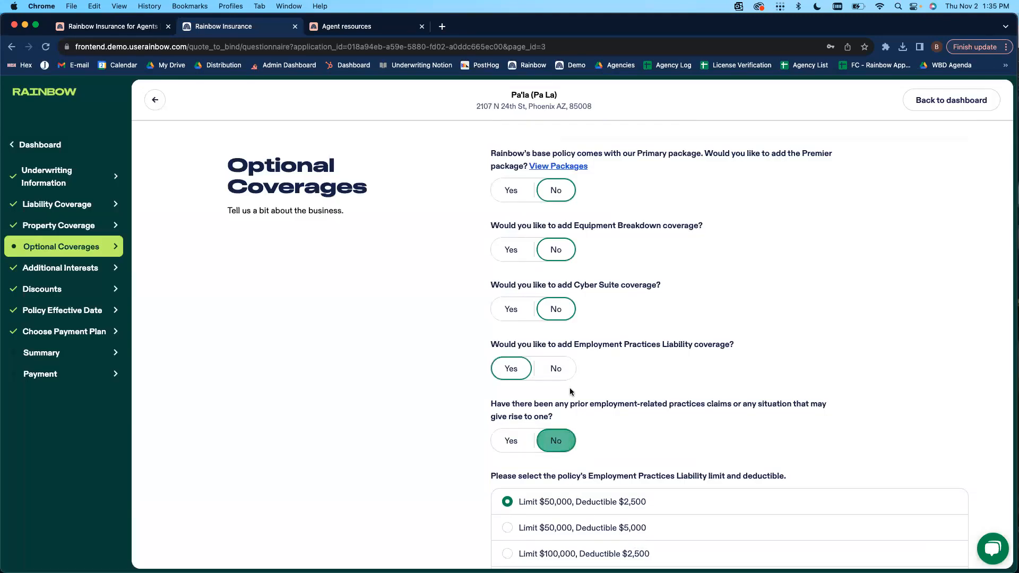
Decline Employment Practices Liability coverage
left_click(556, 370)
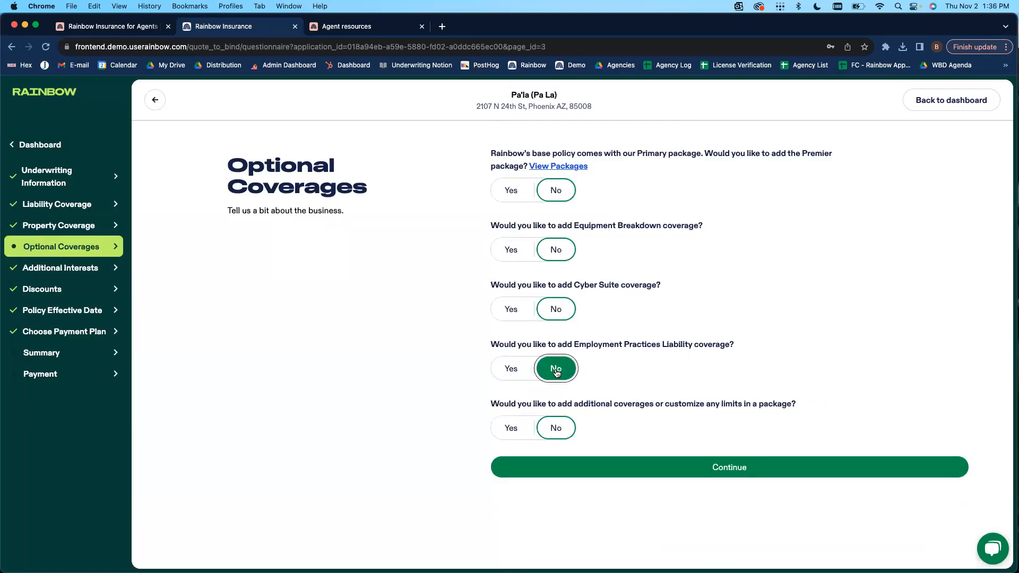
Open the package comparison page and examine the Primary and Premier coverage limits and the optional add-ons
left_click(551, 168)
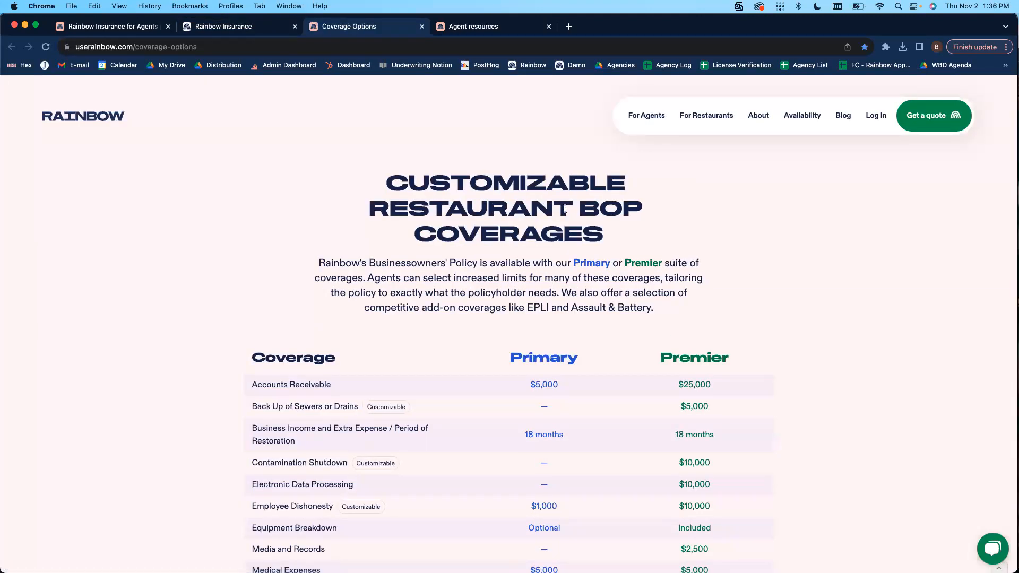
scroll(564, 208, "down", 6)
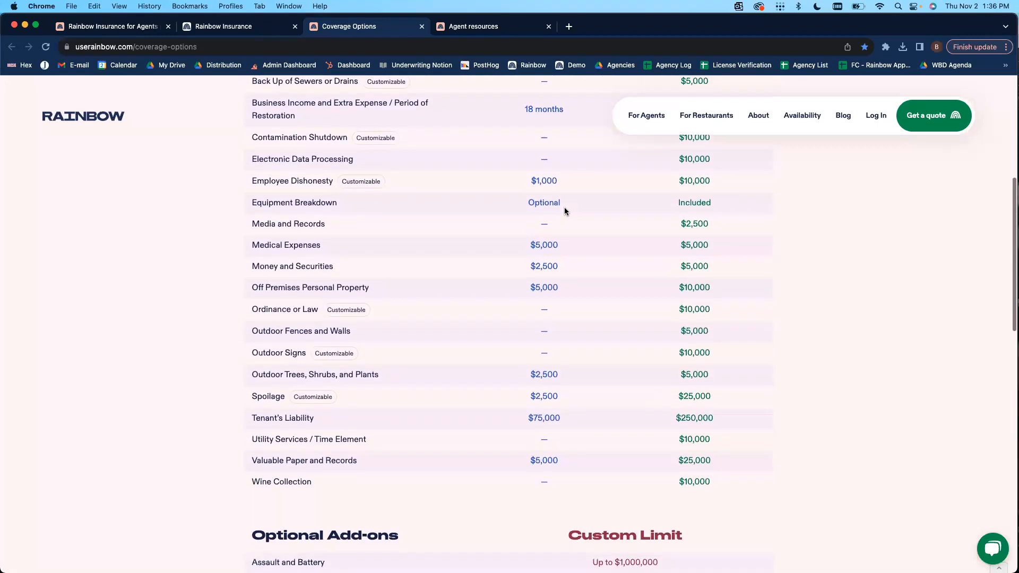
scroll(565, 210, "up", 2)
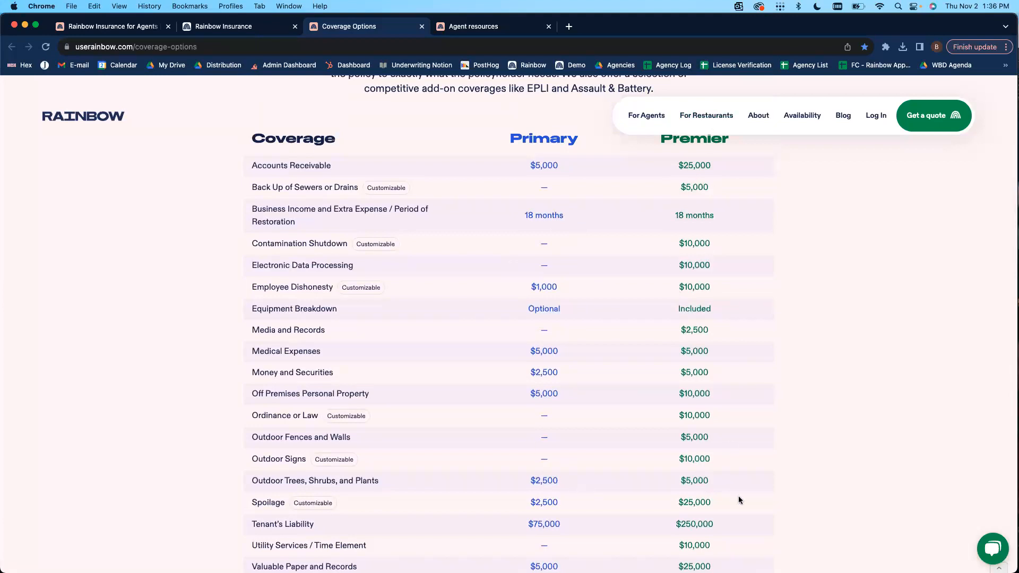
scroll(733, 507, "down", 5)
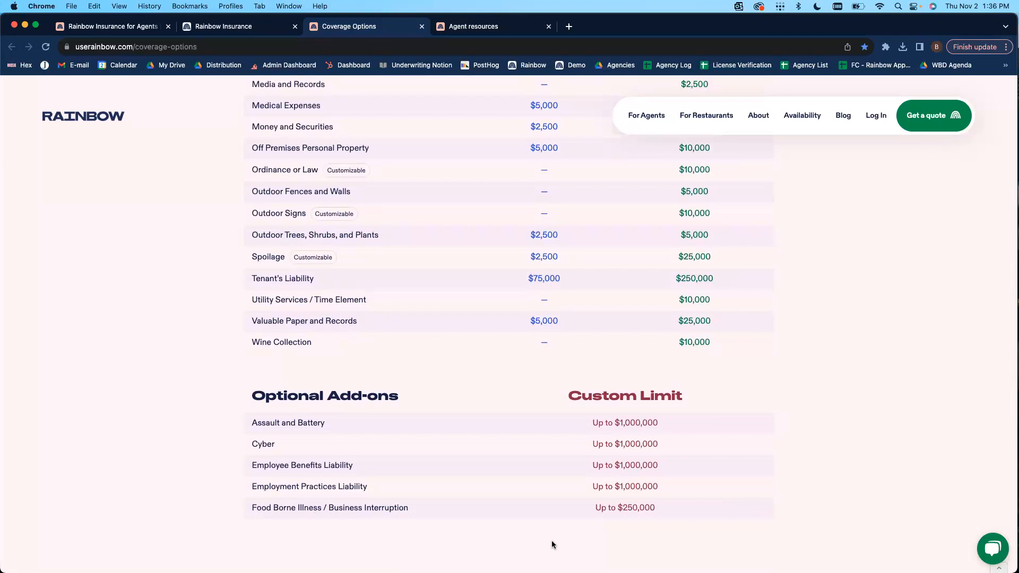
scroll(547, 475, "up", 6)
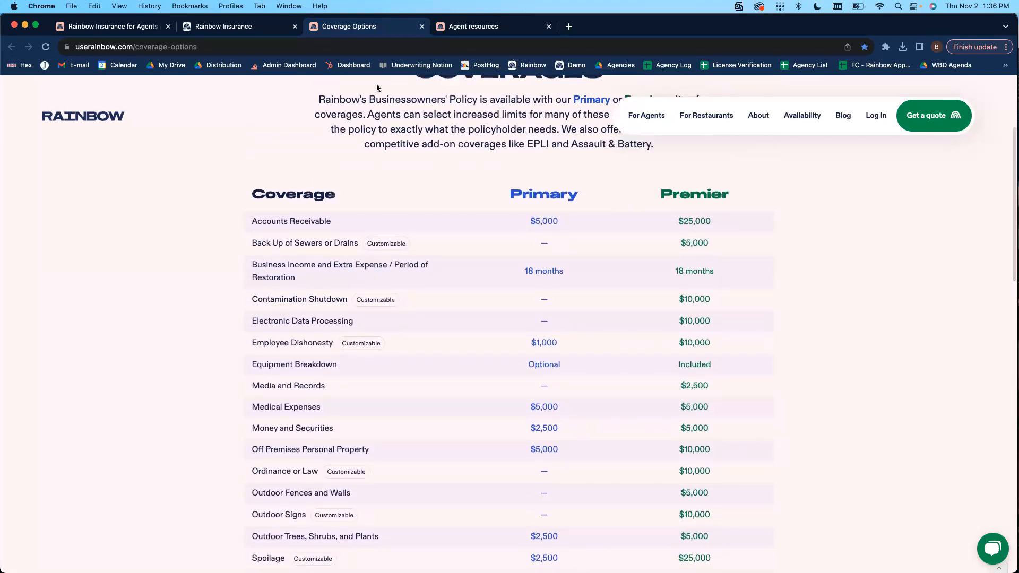
left_click(222, 46)
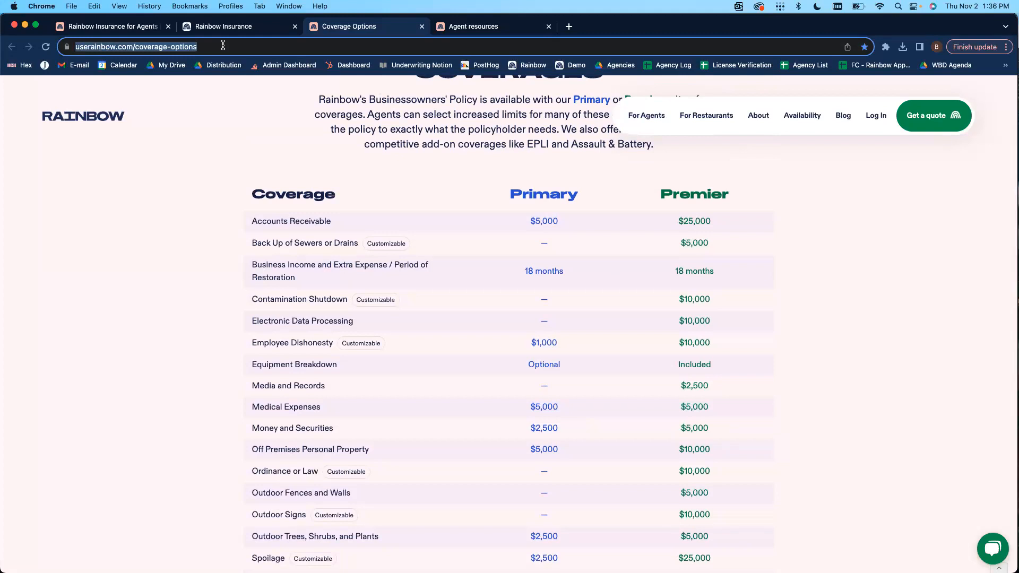
Return to the Optional Coverages questions, add the Premier package and choose to customize additional coverages and limits
scroll(647, 349, "down", 1)
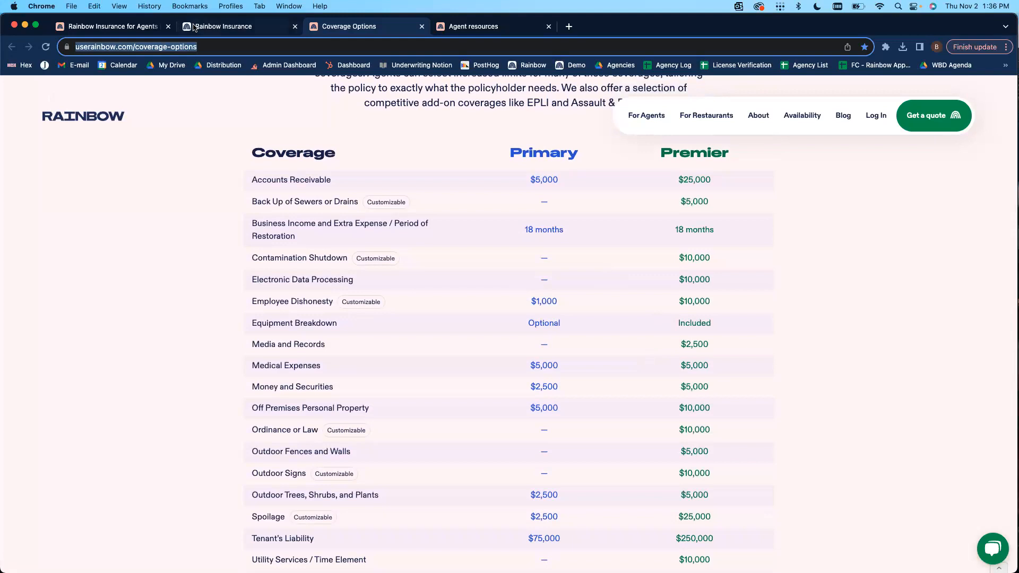
left_click(217, 28)
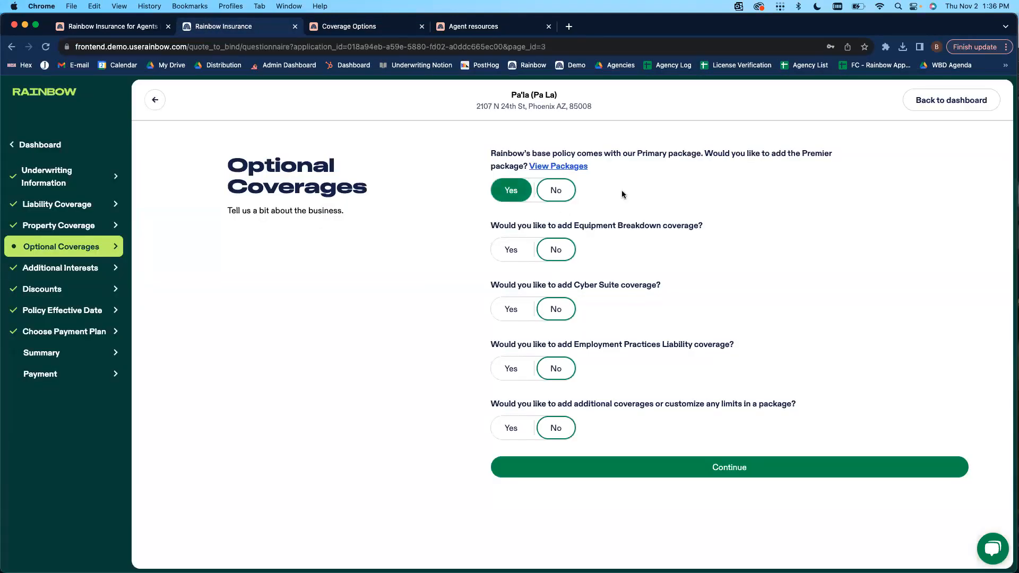
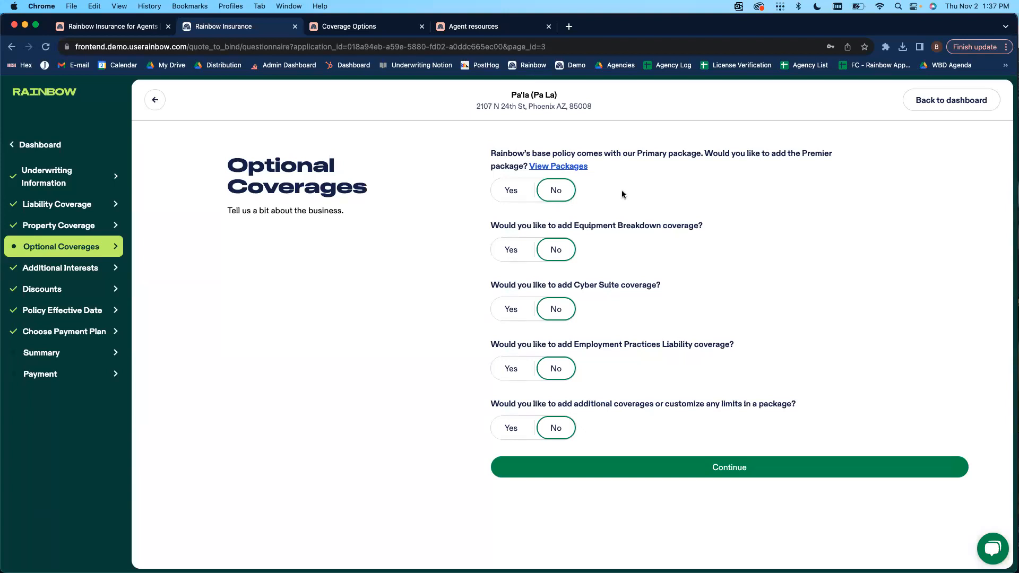
left_click(511, 192)
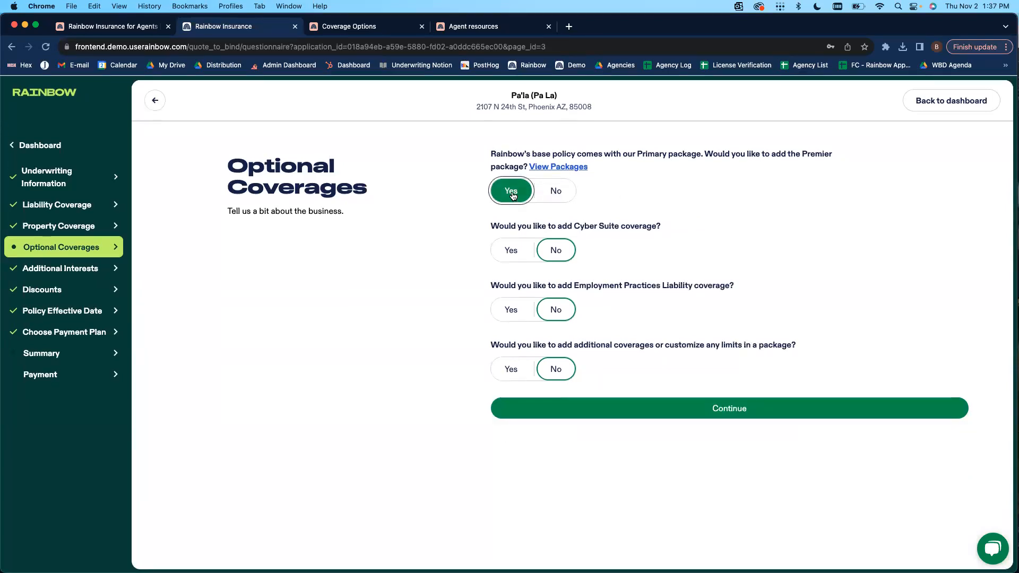
left_click(514, 370)
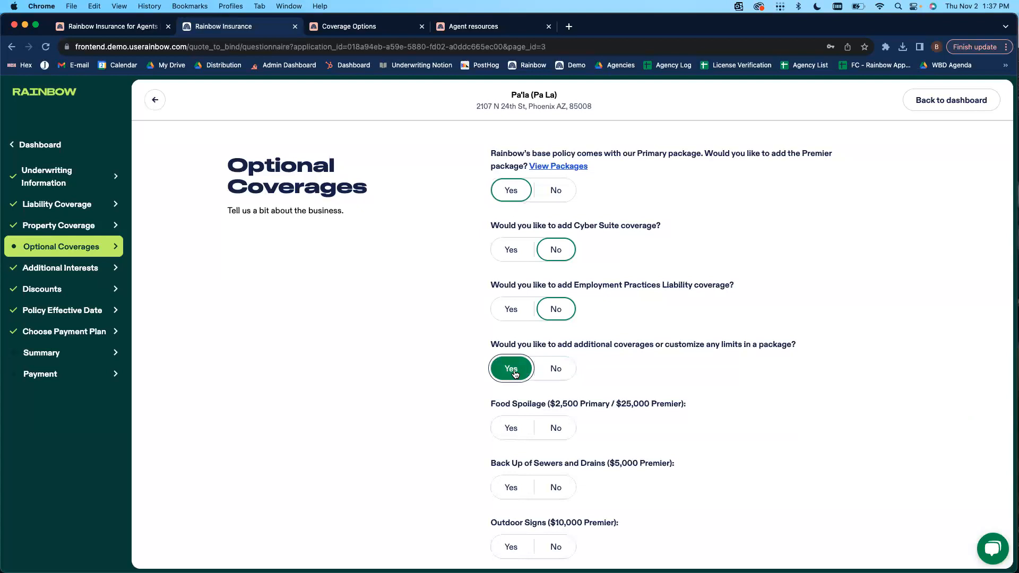
Add Back Up of Sewers and Drains coverage with a 25,000 limit, and switch its answer back to No
scroll(513, 373, "down", 3)
left_click(512, 389)
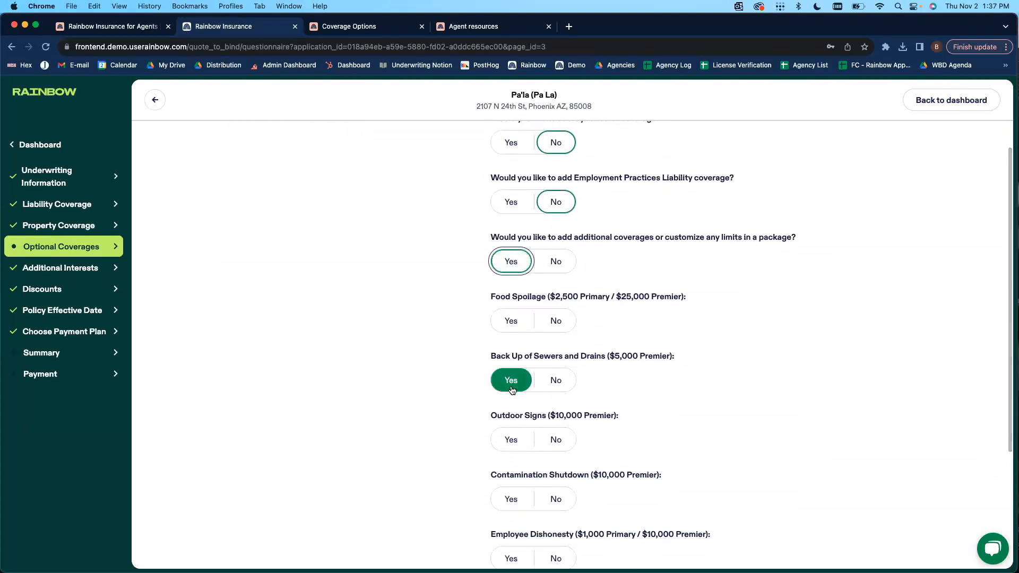
left_click(584, 441)
type("25,000")
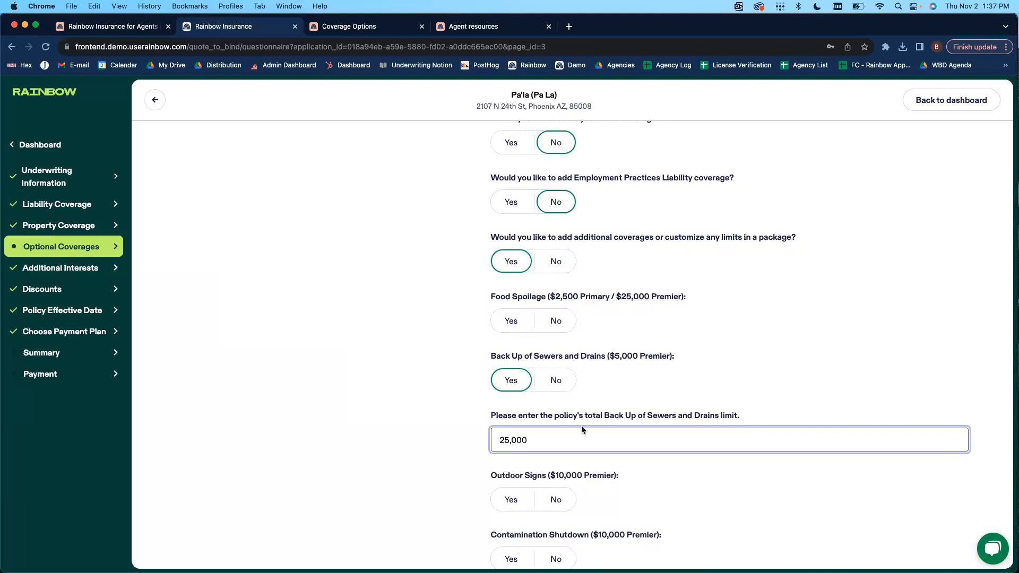
left_click(556, 380)
Decline the Premier package, answer Yes to Equipment Breakdown coverage, and highlight that question
scroll(557, 371, "up", 2)
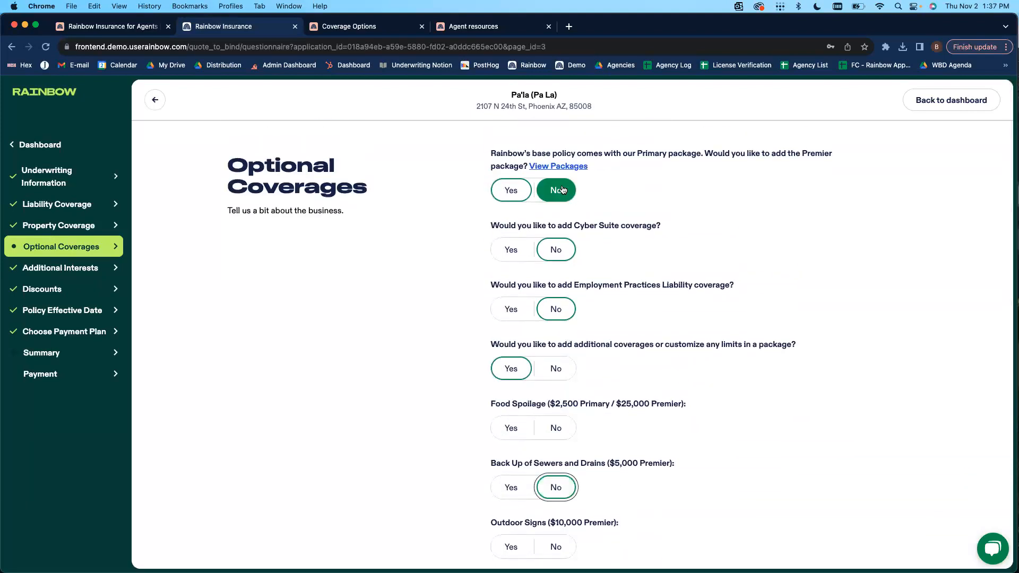
left_click(562, 190)
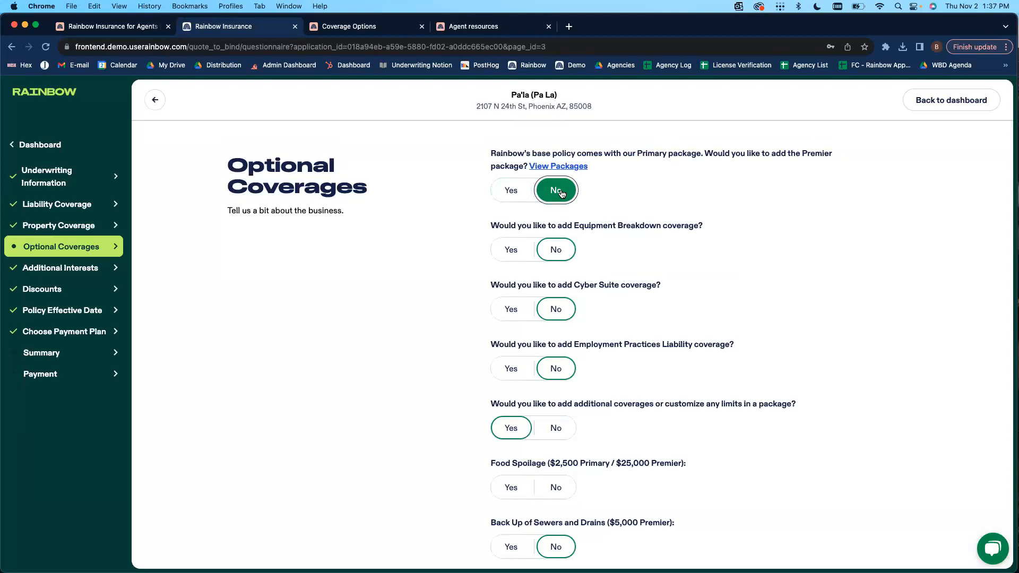
left_click(511, 249)
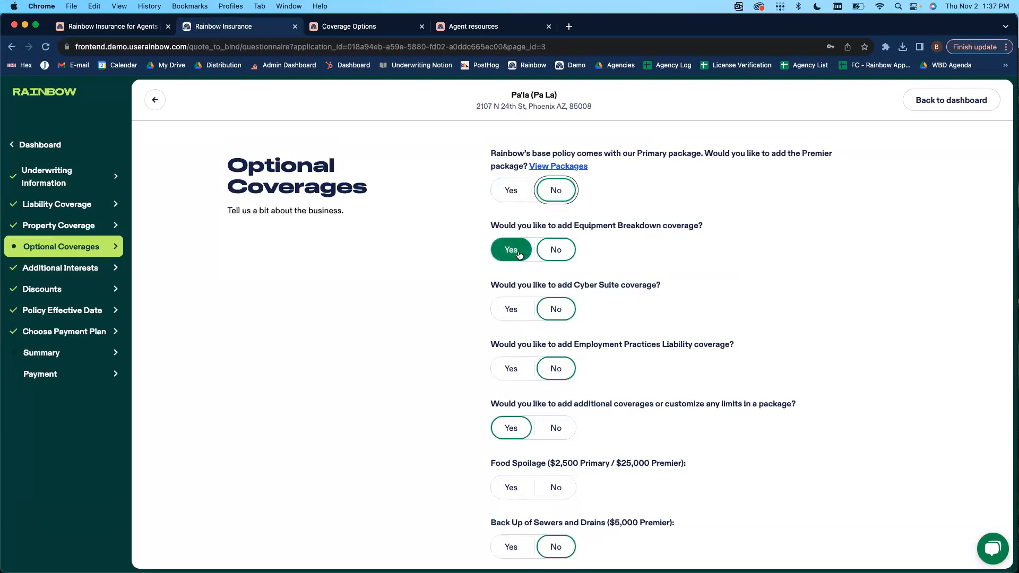
left_click_drag(574, 225, 694, 224)
Add Food Spoilage coverage with a total limit of 25,000
scroll(698, 313, "down", 5)
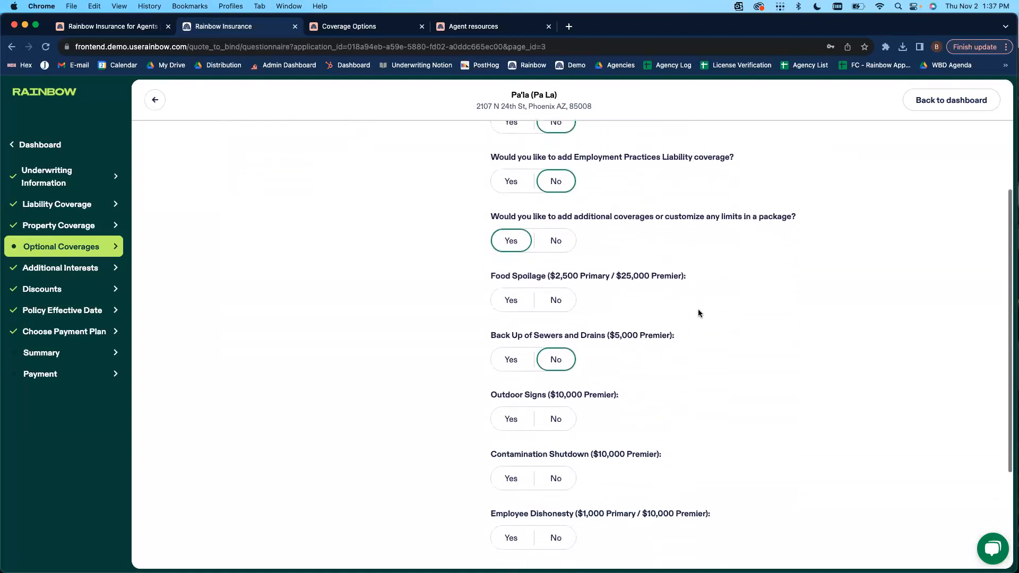
left_click(518, 308)
left_click(536, 357)
type("250000")
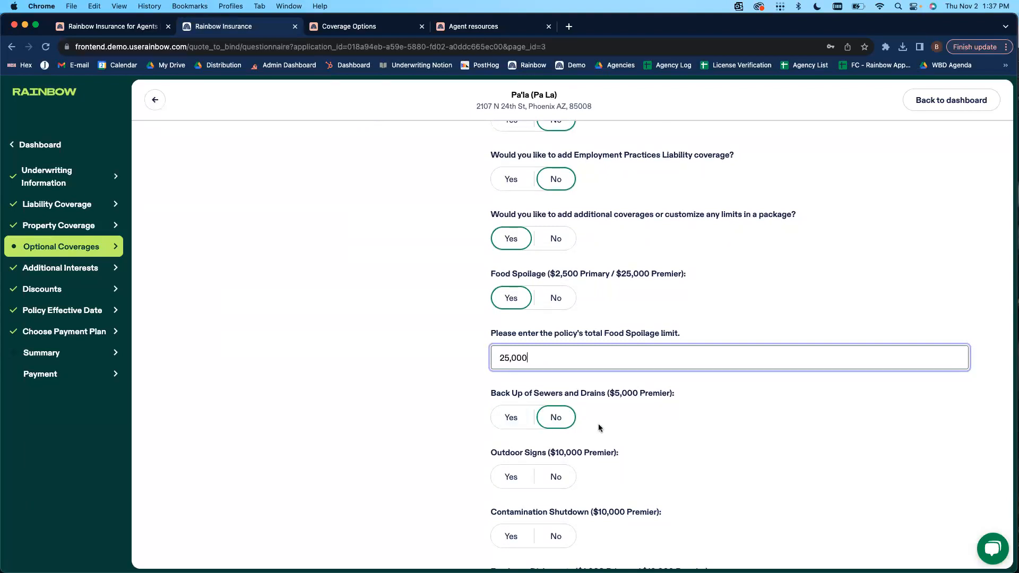
Highlight the Back Up of Sewers and Drains, Outdoor Signs and Contamination Shutdown questions in turn
scroll(599, 428, "down", 2)
left_click(530, 480)
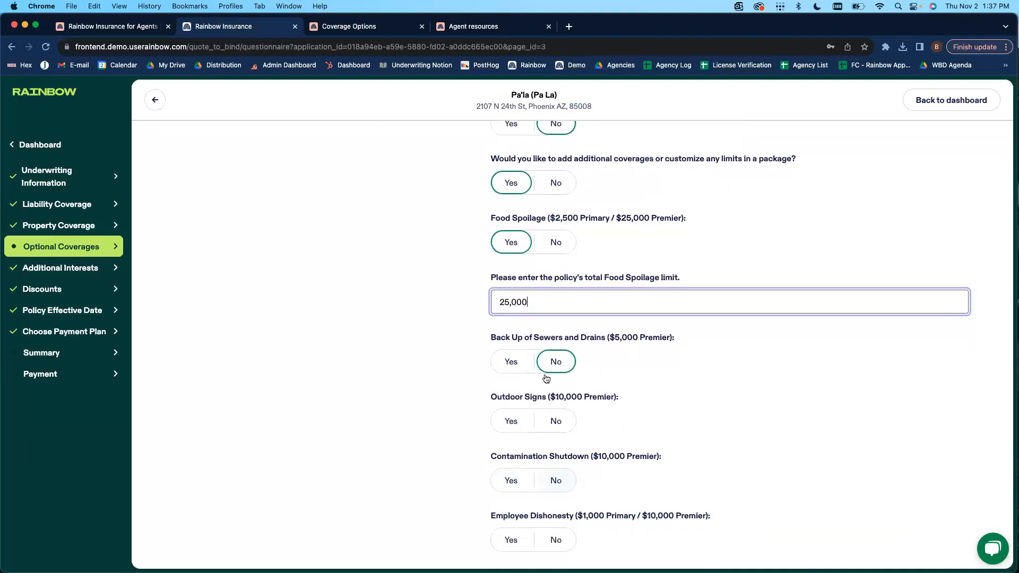
left_click_drag(534, 338, 610, 338)
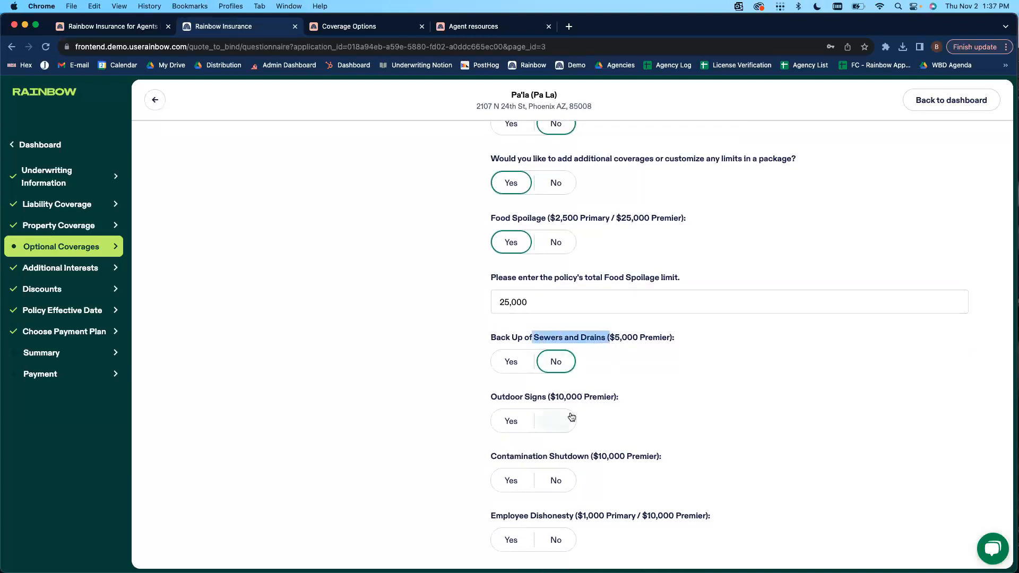
left_click_drag(514, 396, 584, 398)
left_click_drag(506, 457, 619, 455)
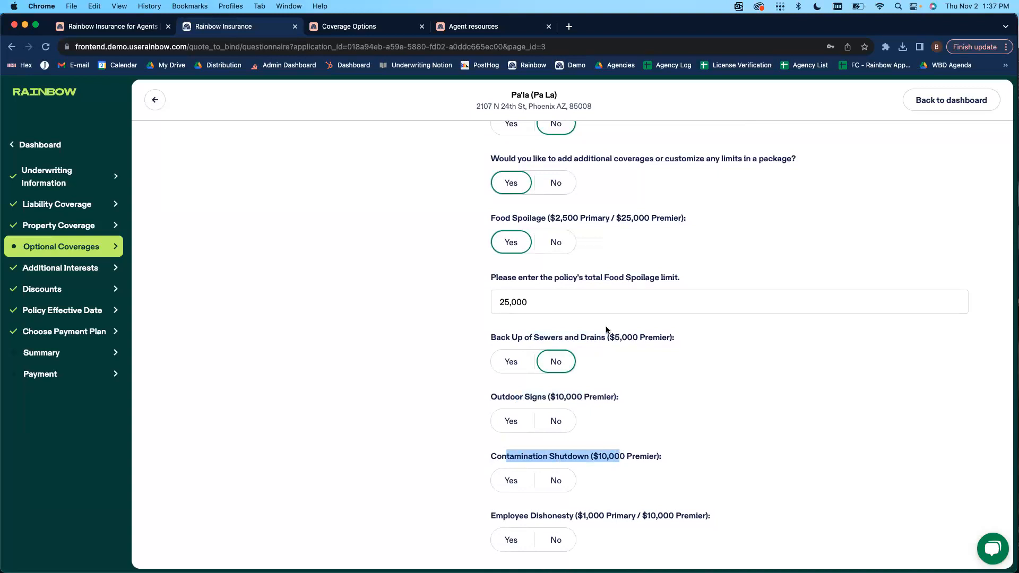
Open the coverage options page and examine which coverages are marked Customizable, from Back Up of Sewers or Drains to Spoilage
left_click(462, 27)
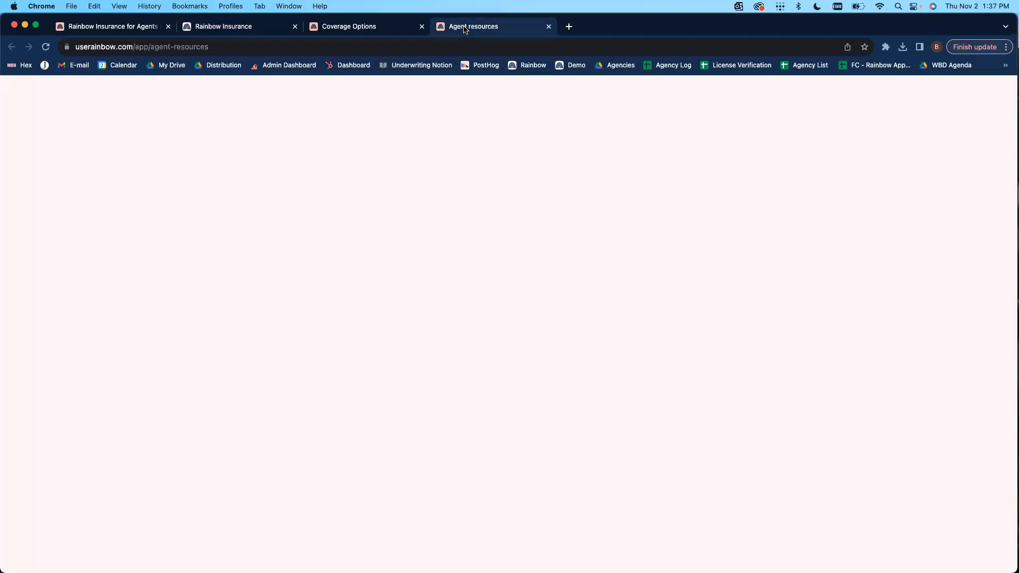
left_click(369, 31)
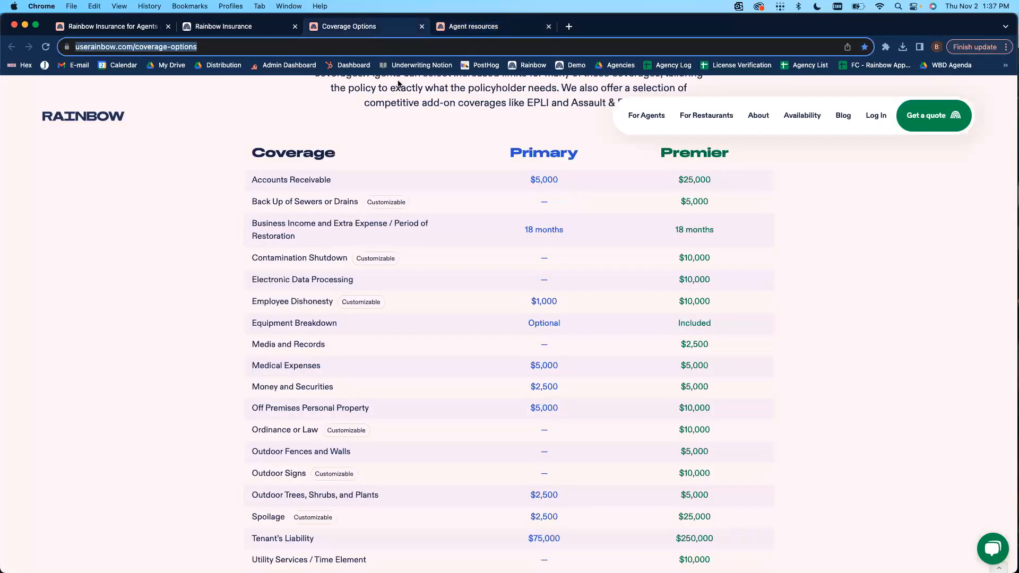
left_click_drag(251, 202, 407, 200)
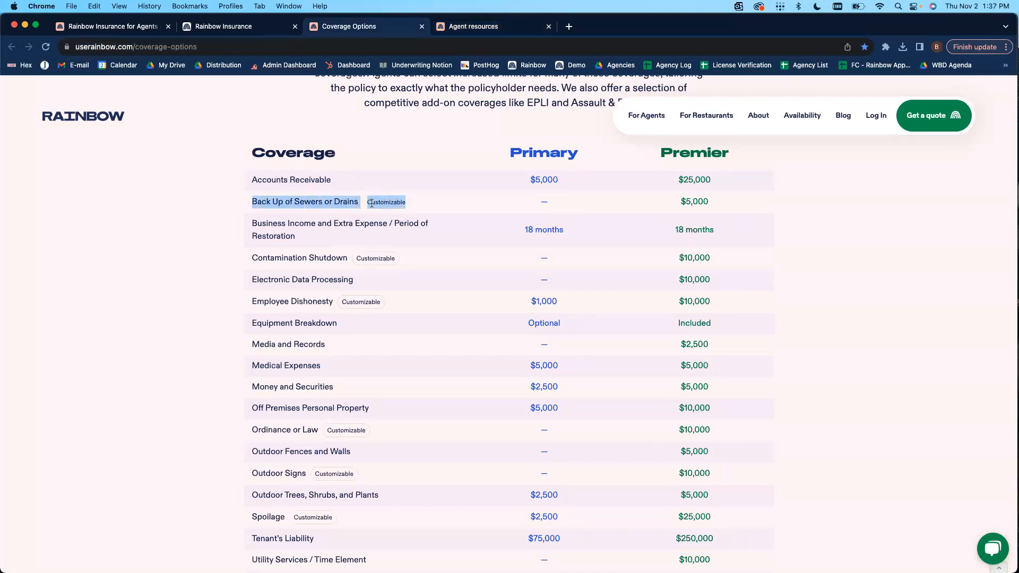
left_click(388, 202)
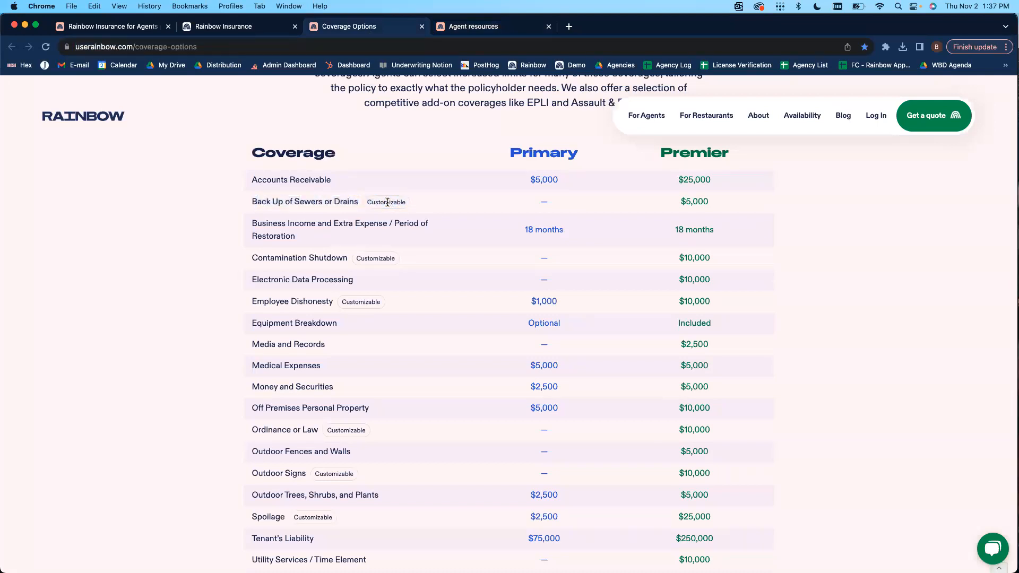
double_click(373, 259)
double_click(361, 301)
scroll(364, 302, "down", 3)
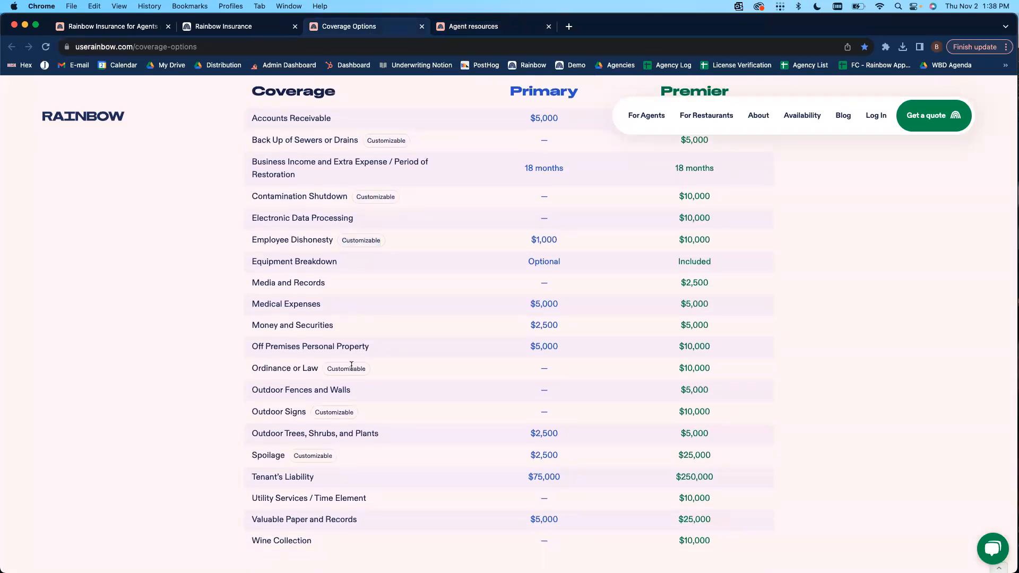
double_click(354, 367)
double_click(343, 411)
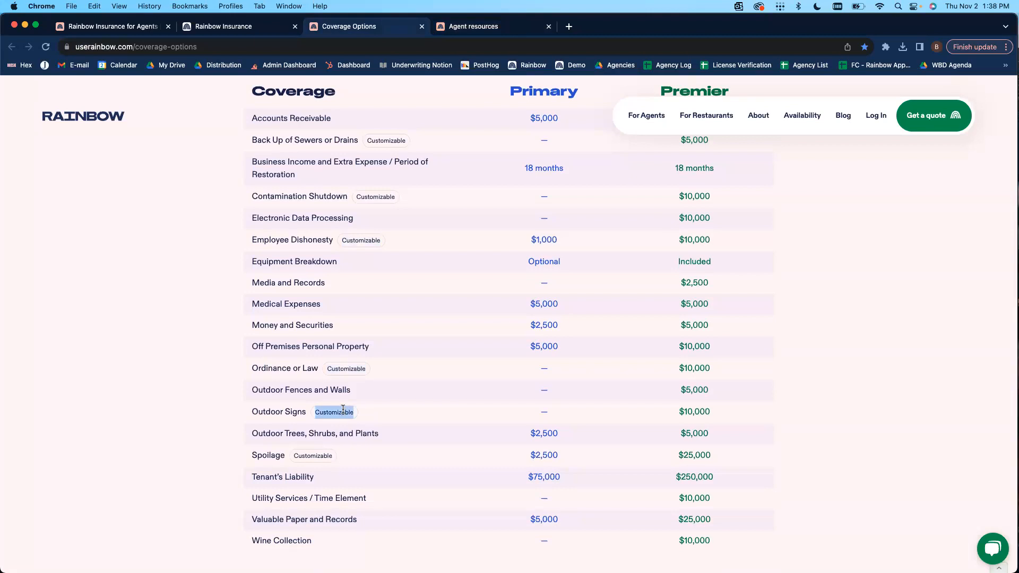
double_click(317, 454)
Return to the questionnaire and answer No to Food Spoilage, additional coverages or custom limits, and Equipment Breakdown
left_click(210, 28)
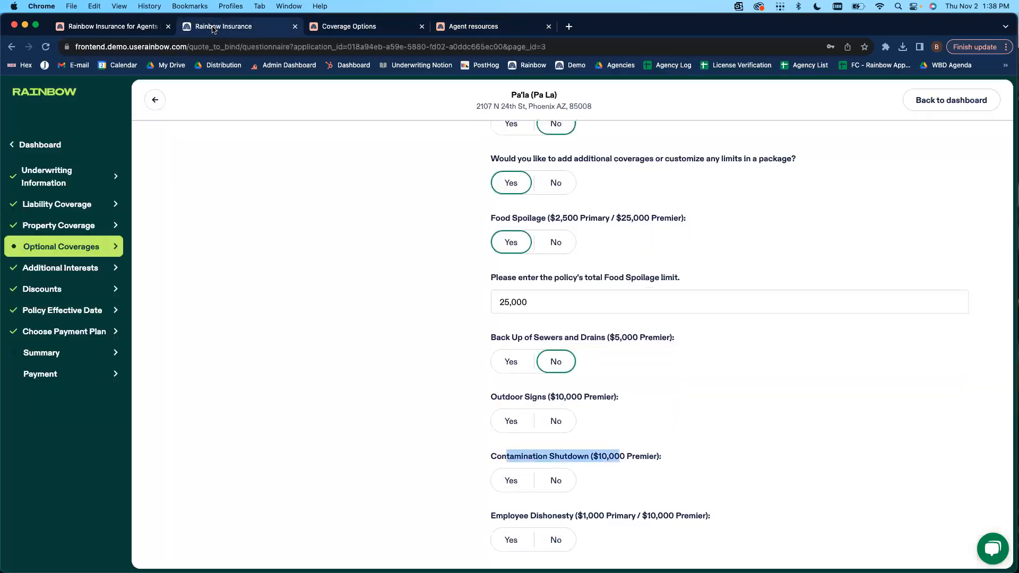
left_click(556, 239)
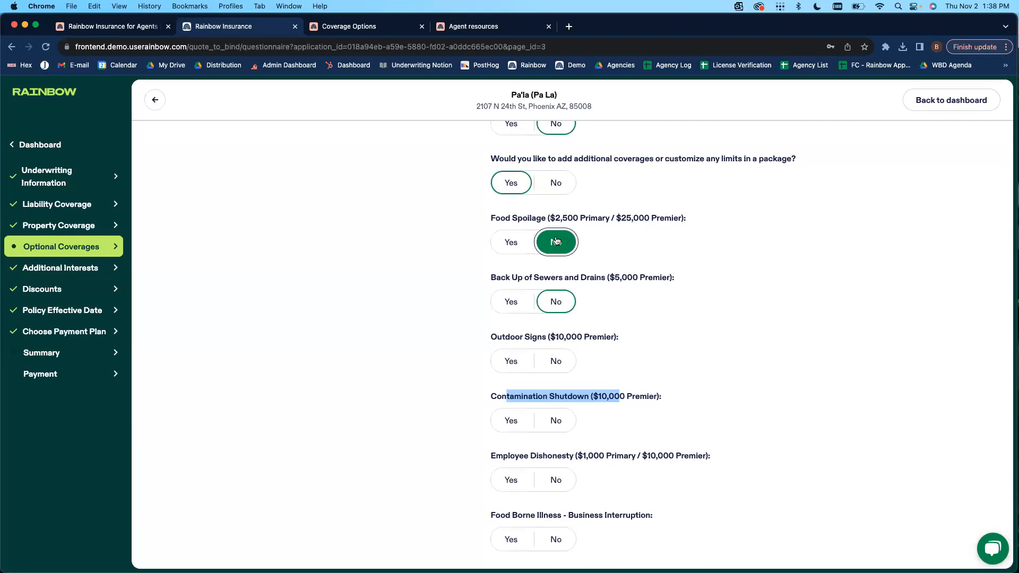
scroll(556, 244, "up", 3)
scroll(557, 223, "up", 3)
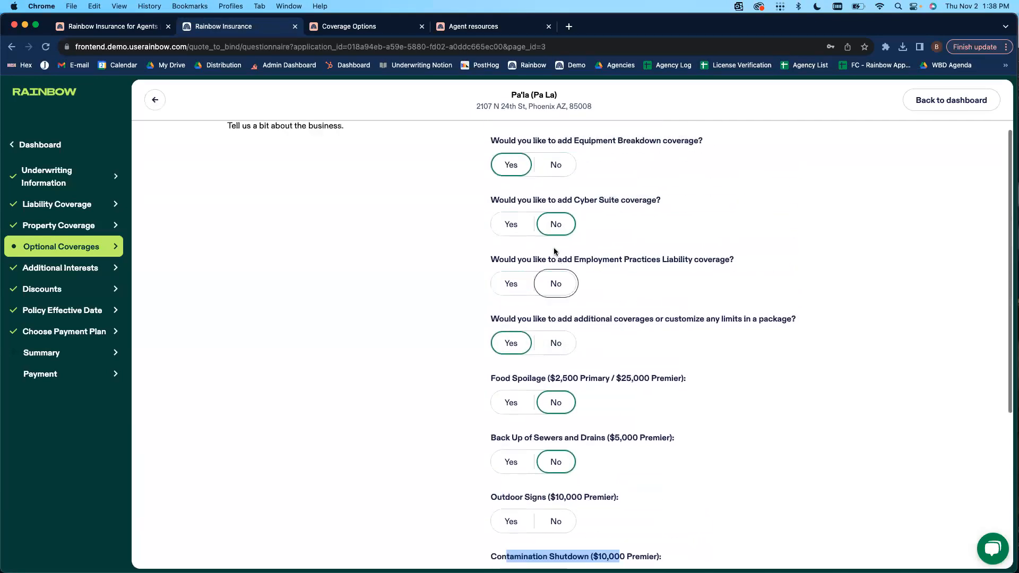
left_click(564, 428)
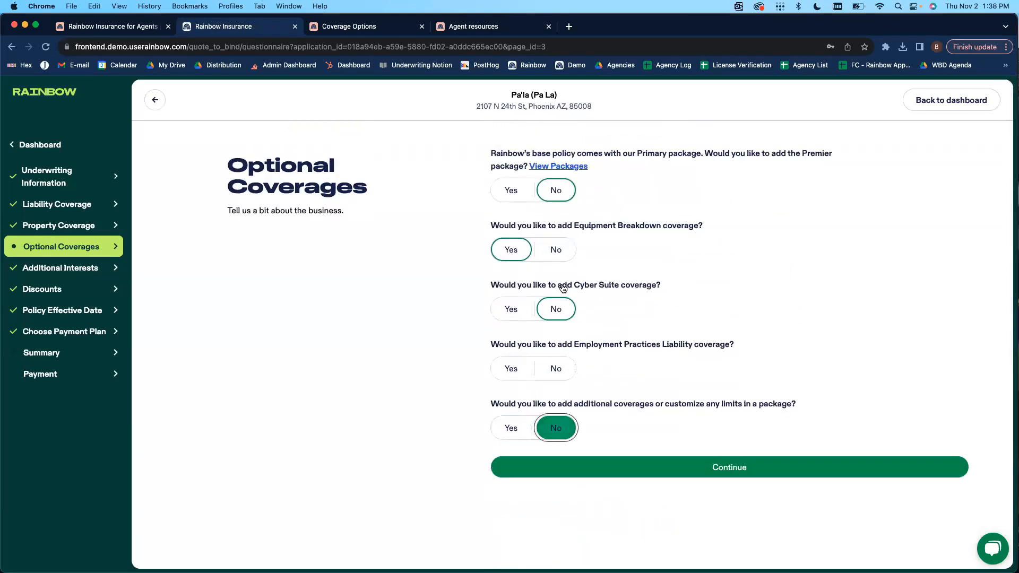
left_click(563, 257)
Highlight the Cyber Suite and Employment Practices Liability questions, and add Cyber Suite coverage with a $250,000 limit and $2,500 deductible
left_click_drag(489, 285, 651, 285)
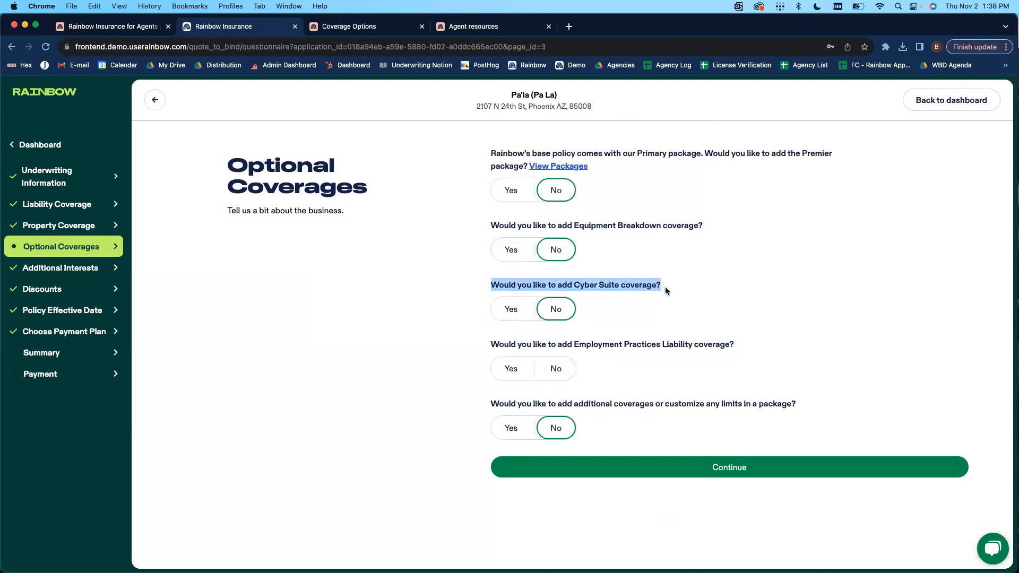
left_click_drag(489, 344, 734, 343)
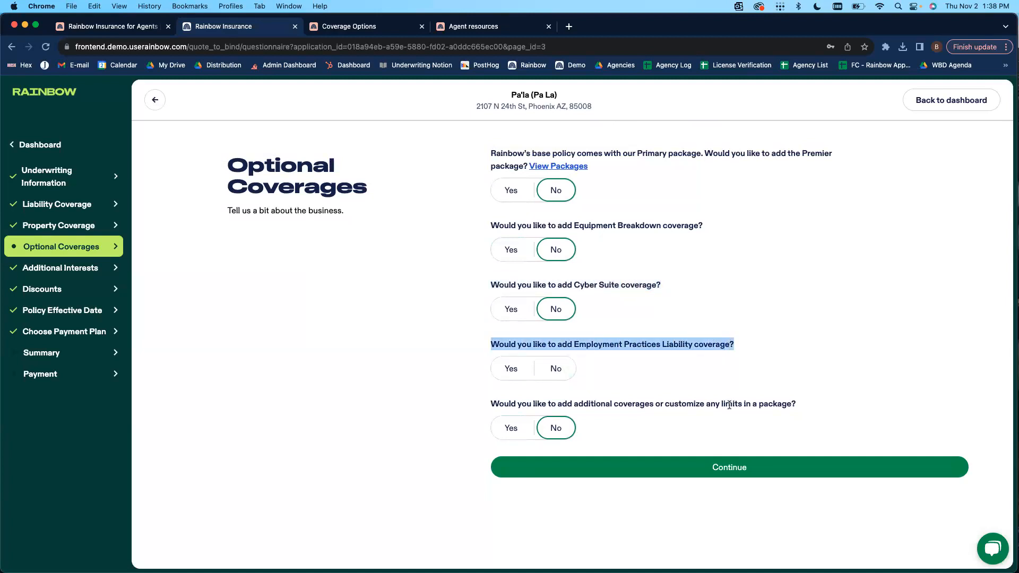
left_click(511, 311)
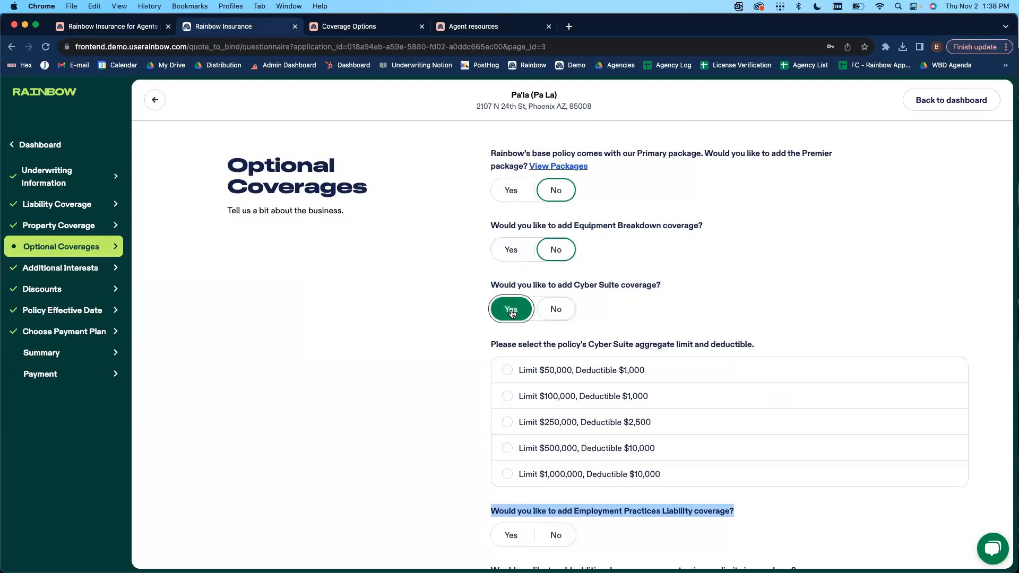
left_click(508, 423)
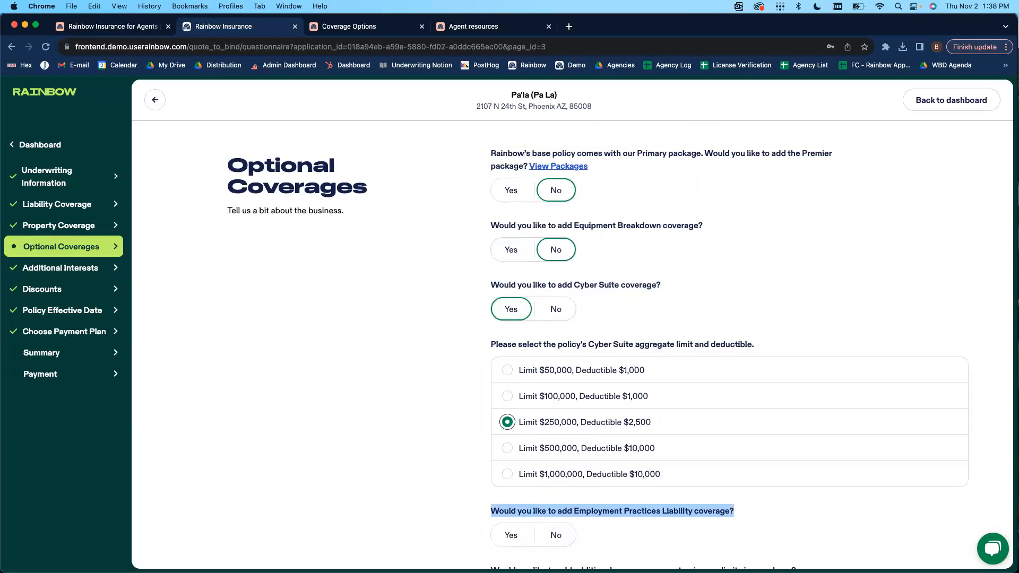
Change Cyber Suite to the $500,000 limit with $10,000 deductible and answer No to the past cyber incident question
scroll(469, 356, "down", 3)
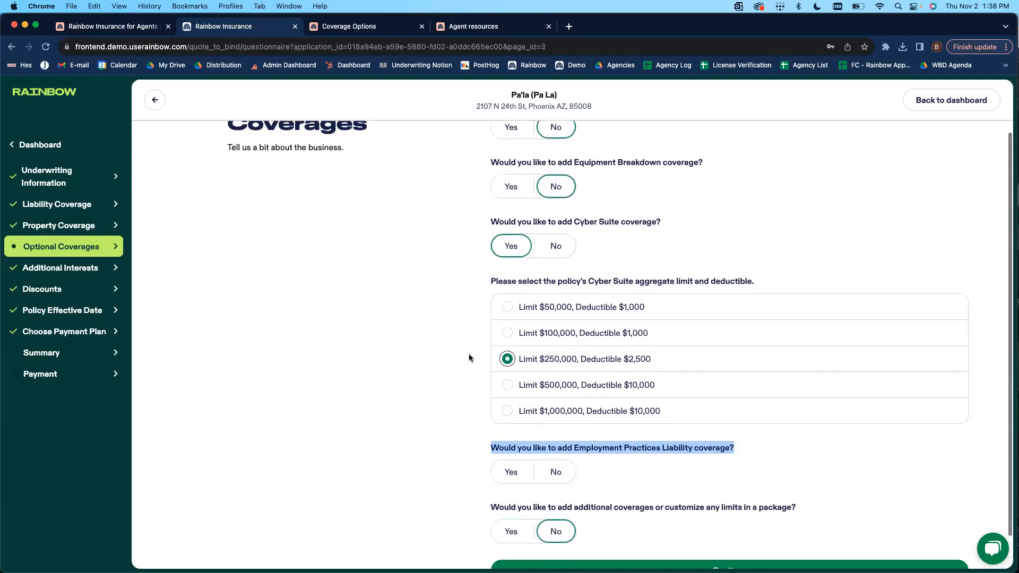
left_click(538, 347)
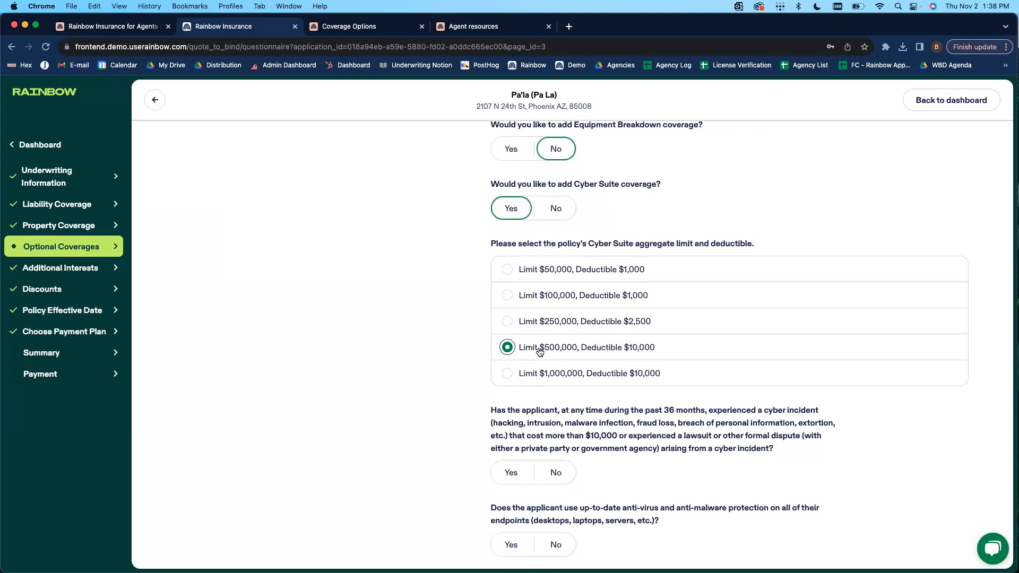
scroll(540, 351, "down", 3)
left_click(556, 374)
Answer Yes to the anti-virus protection, firewall, restricted access and weekly backup questions
scroll(552, 366, "down", 2)
left_click(511, 390)
left_click(514, 449)
left_click(520, 523)
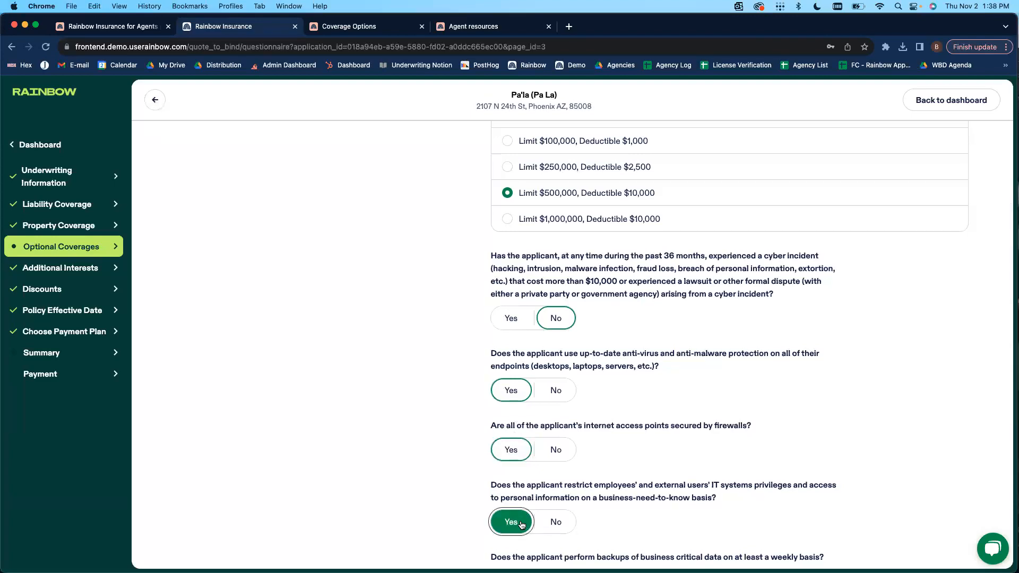
scroll(520, 525, "down", 1)
left_click(519, 533)
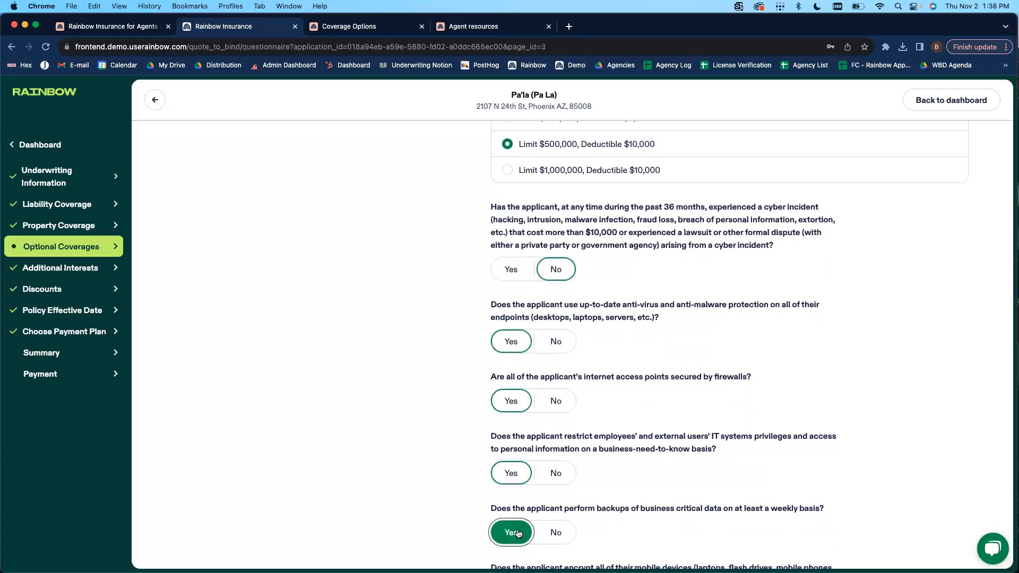
Set the Cyber Suite option back to the $250,000 limit with $2,500 deductible
scroll(531, 318, "up", 3)
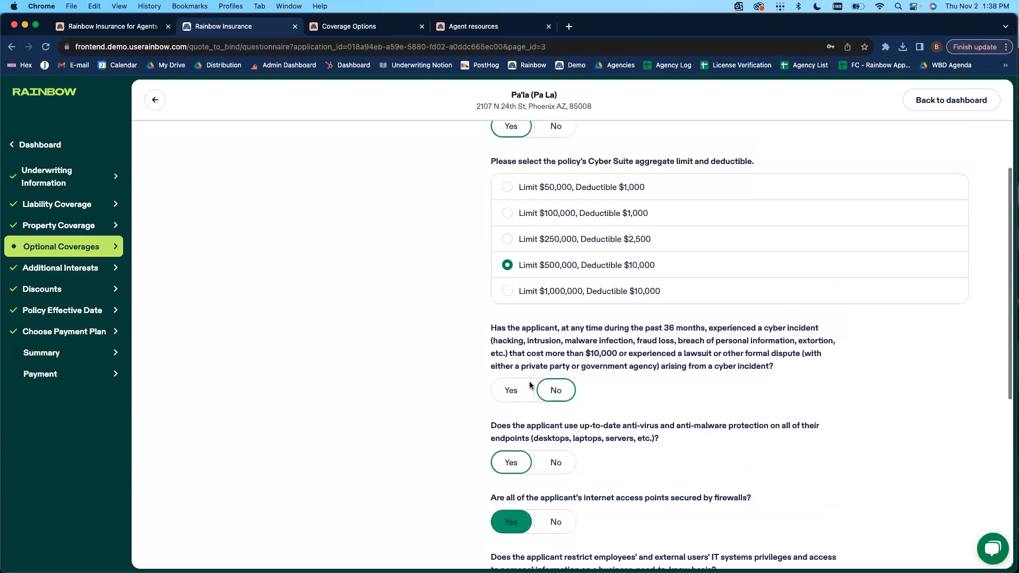
left_click(524, 236)
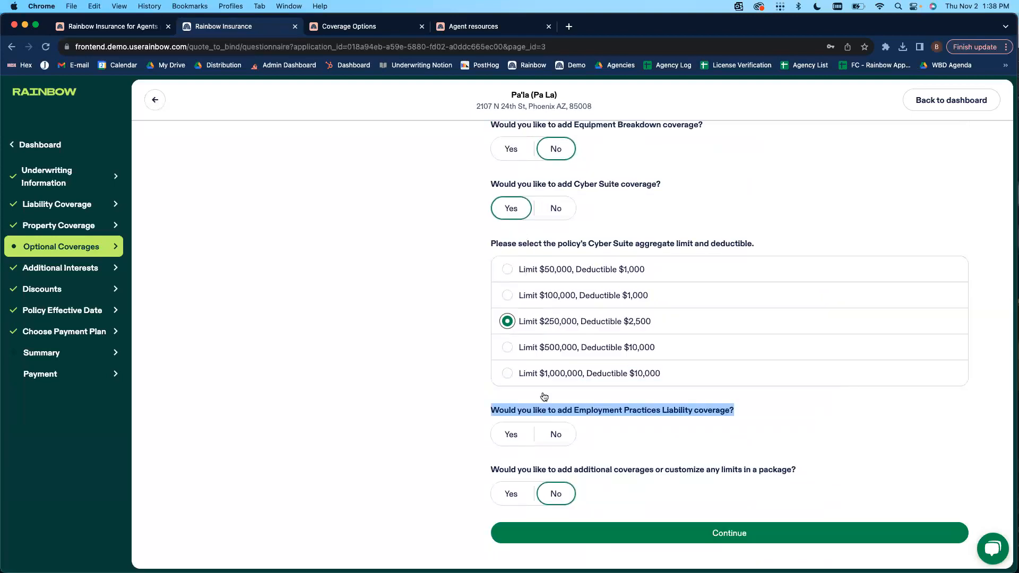
Add Employment Practices Liability coverage with no prior claims and the $1,000,000 limit with $25,000 deductible
left_click(695, 428)
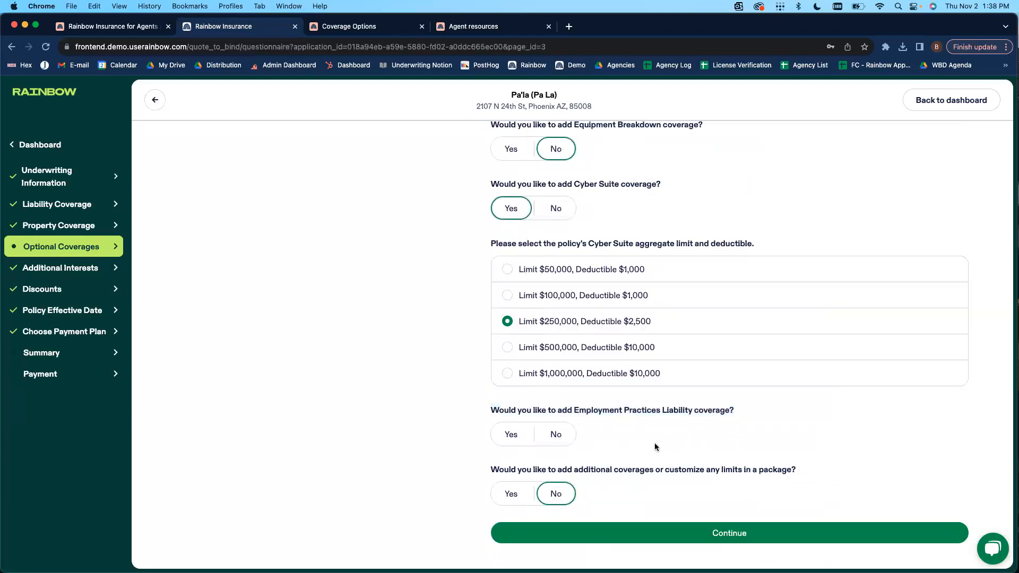
left_click(503, 434)
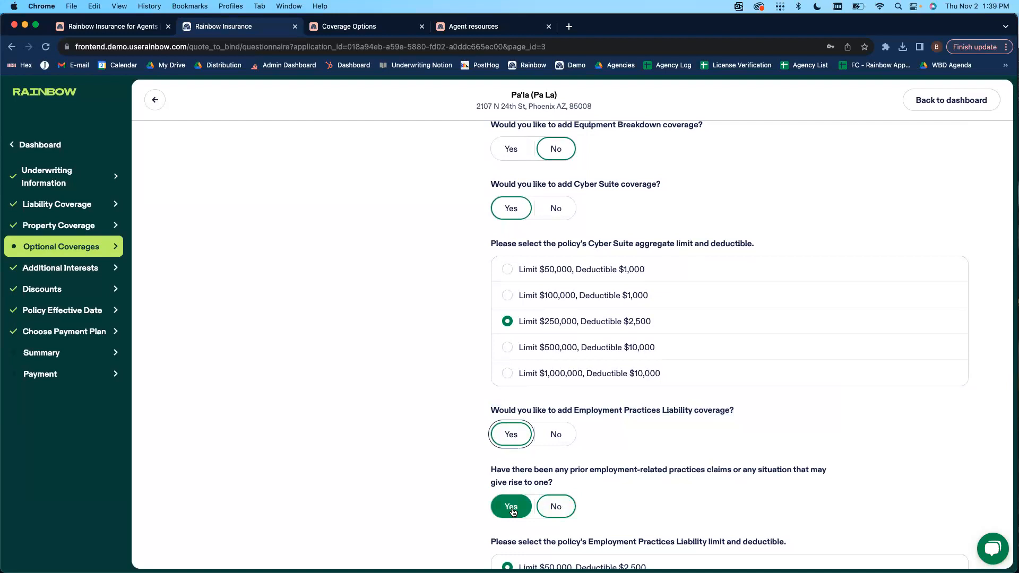
left_click(552, 510)
scroll(551, 508, "down", 2)
left_click(550, 438)
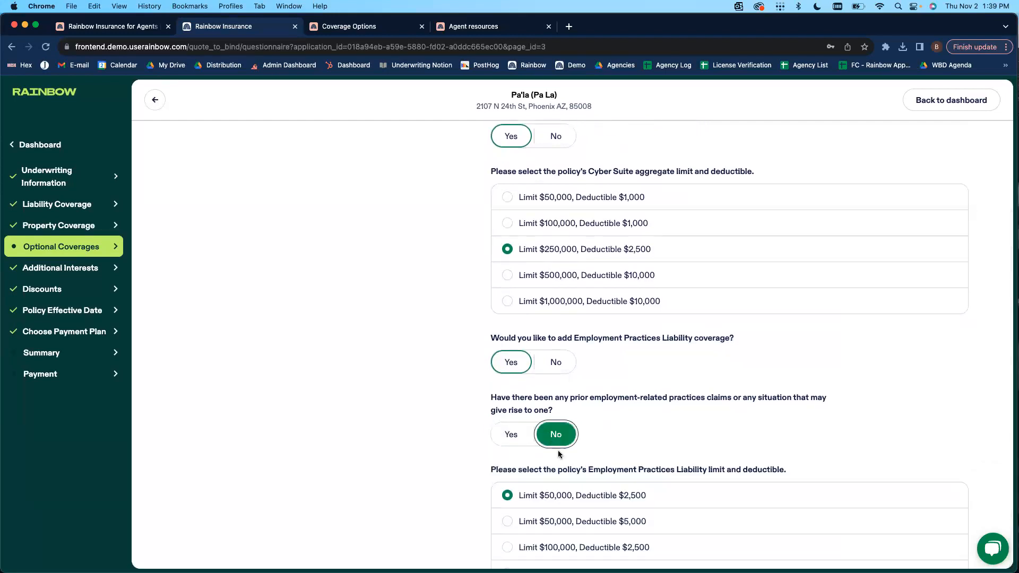
scroll(560, 461, "down", 2)
scroll(562, 469, "down", 1)
scroll(632, 488, "down", 2)
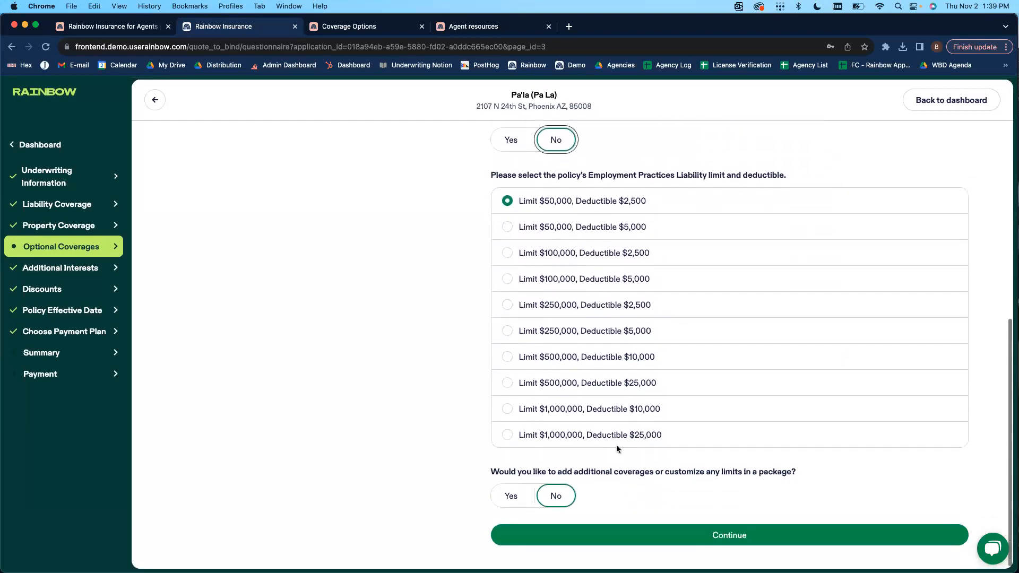
left_click(615, 441)
scroll(559, 283, "up", 4)
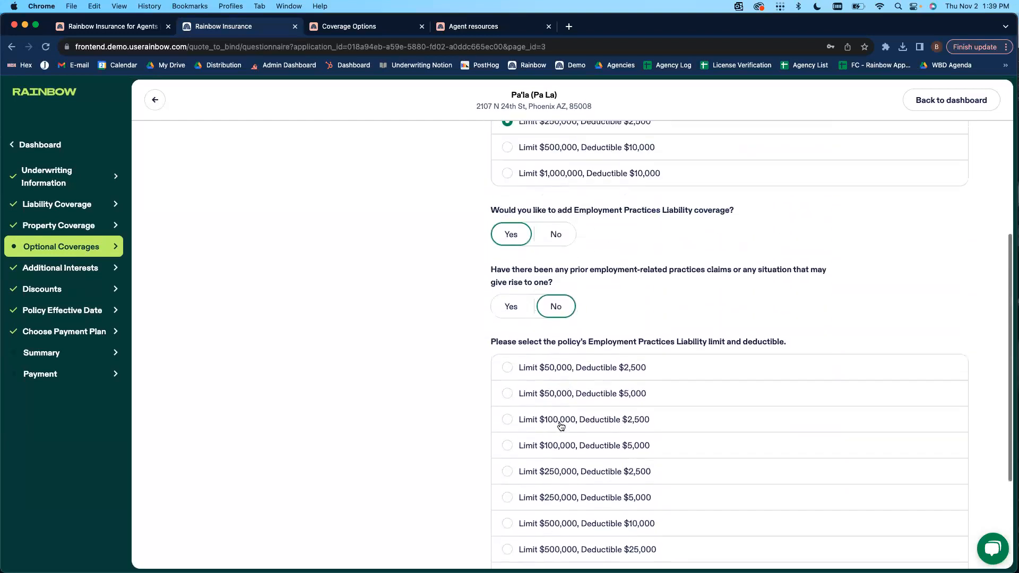
Decline Employment Practices Liability and Cyber Suite coverage, and continue to Additional Interests
left_click(559, 283)
scroll(597, 338, "up", 5)
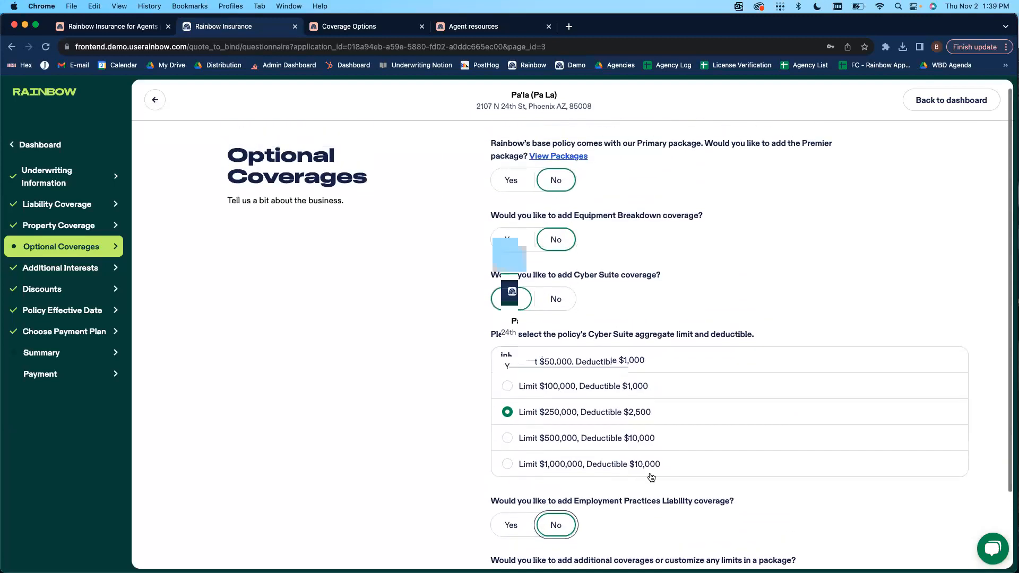
left_click(556, 298)
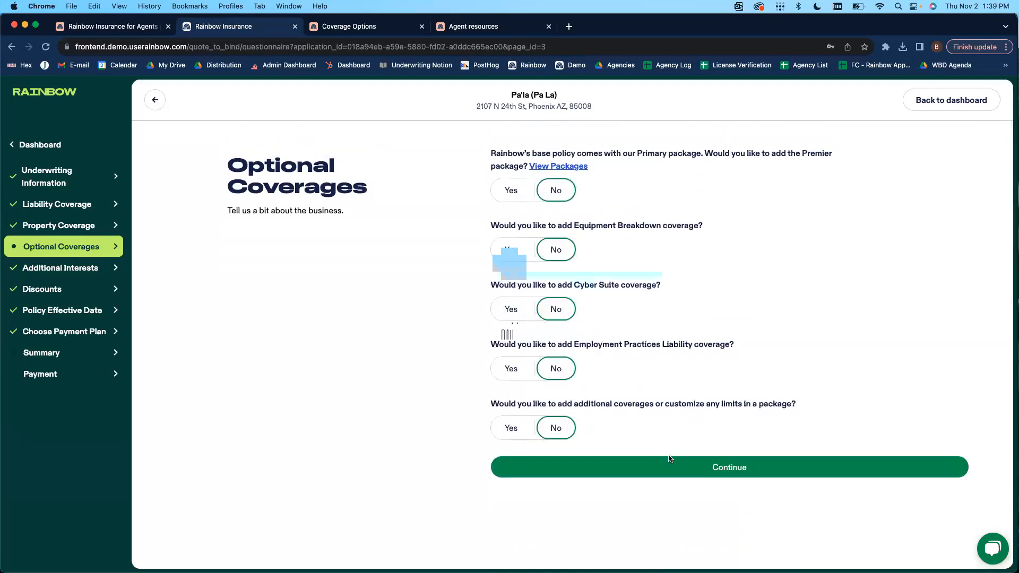
left_click(673, 472)
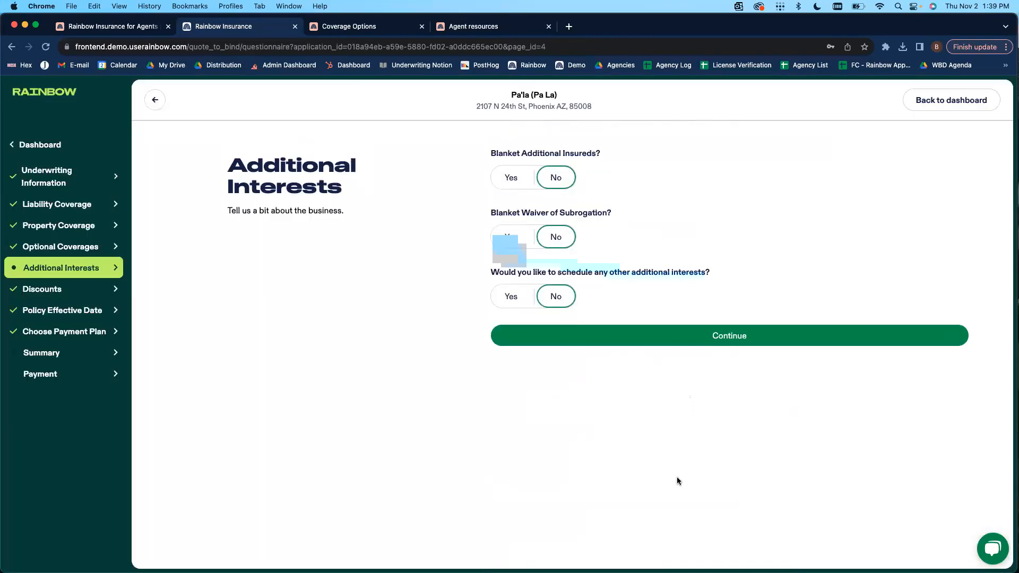
Answer Yes to Blanket Additional Insureds and Blanket Waiver of Subrogation, leave other additional interests at No, and continue to Discounts
left_click(510, 177)
left_click(508, 236)
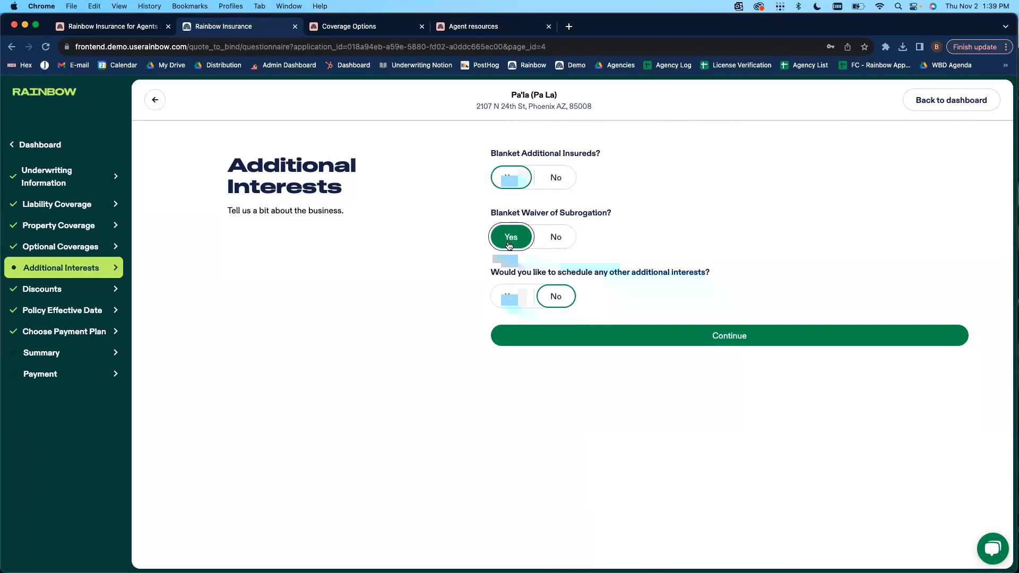
left_click(511, 297)
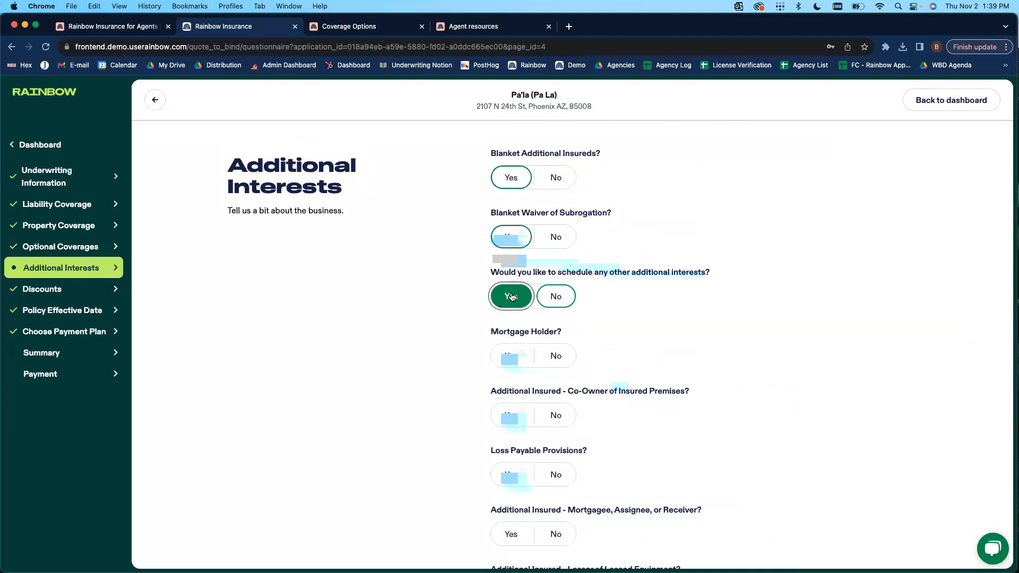
left_click(556, 356)
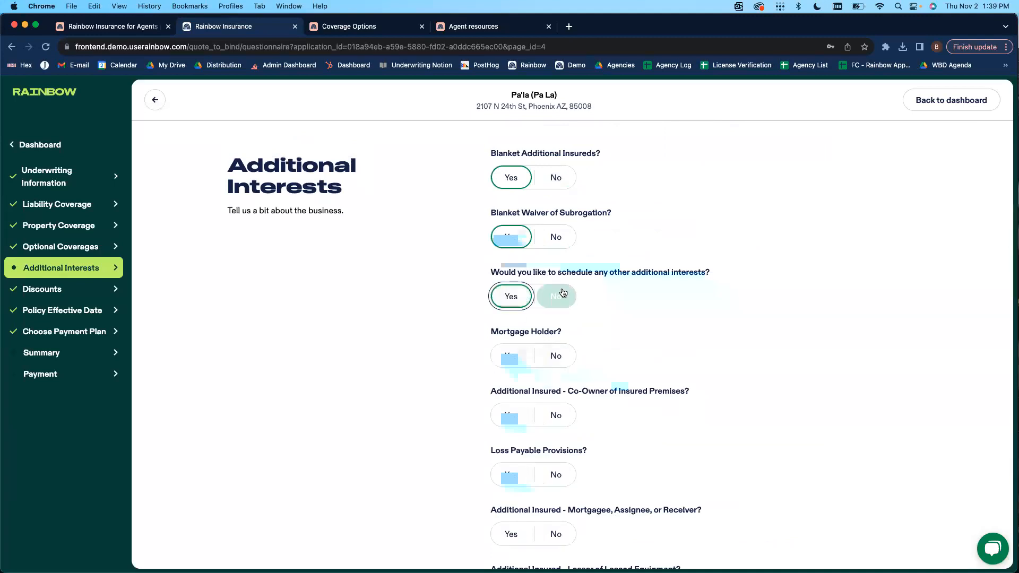
left_click(571, 302)
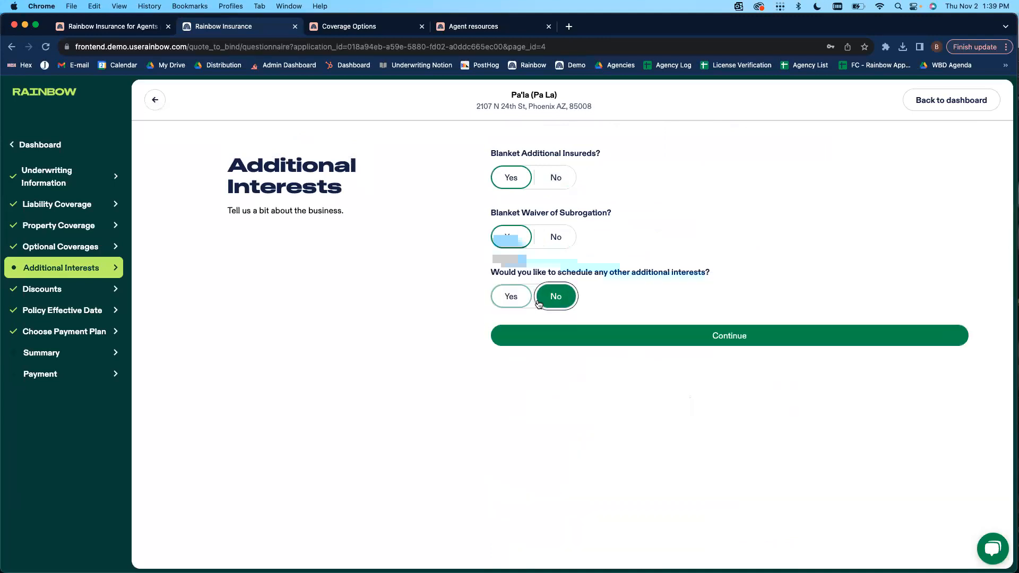
left_click(561, 336)
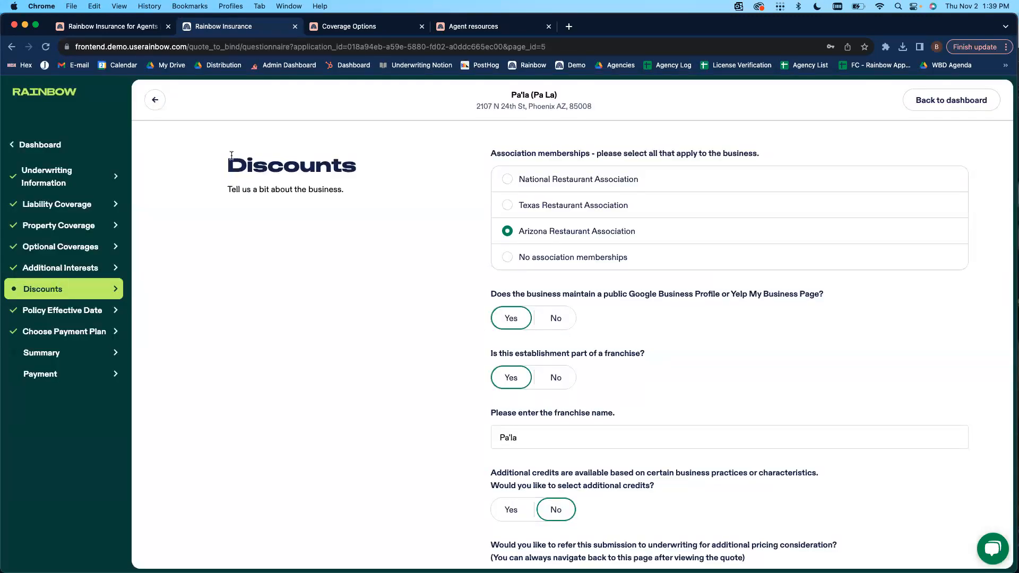
Review the Discounts questions, highlighting the page heading, the Google or Yelp business page question and the franchise question
left_click_drag(225, 165, 397, 173)
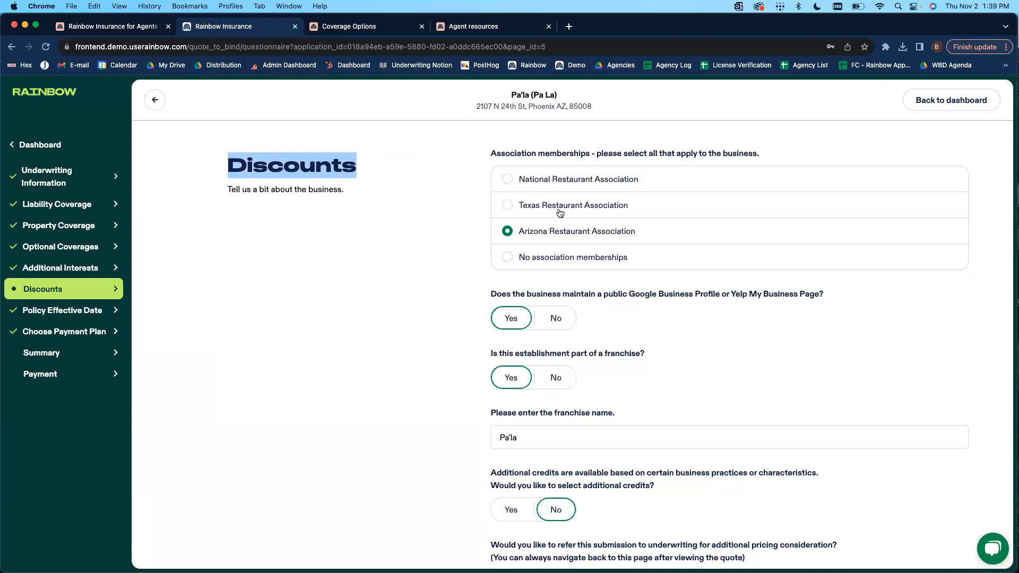
scroll(560, 210, "down", 3)
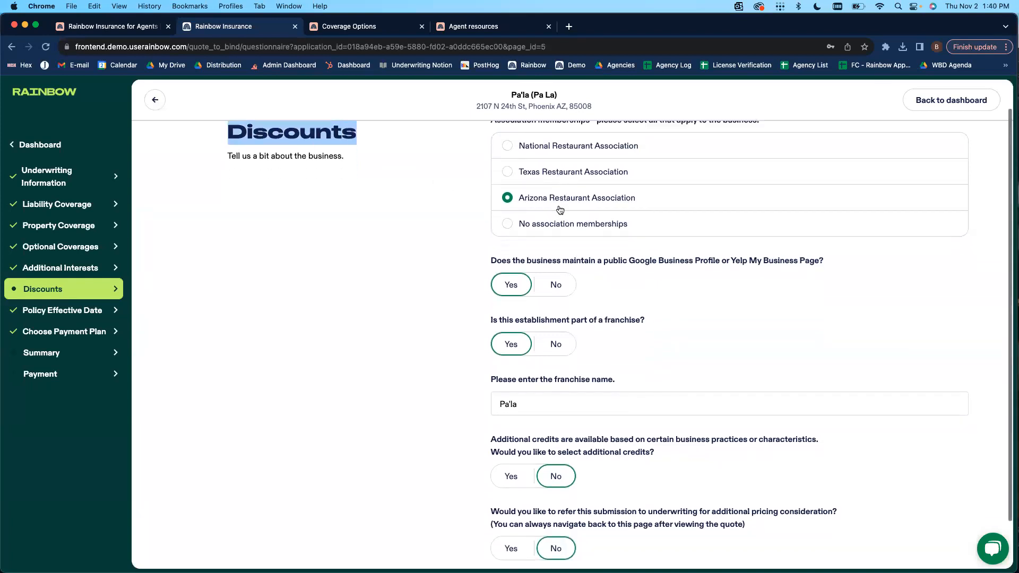
scroll(560, 209, "up", 3)
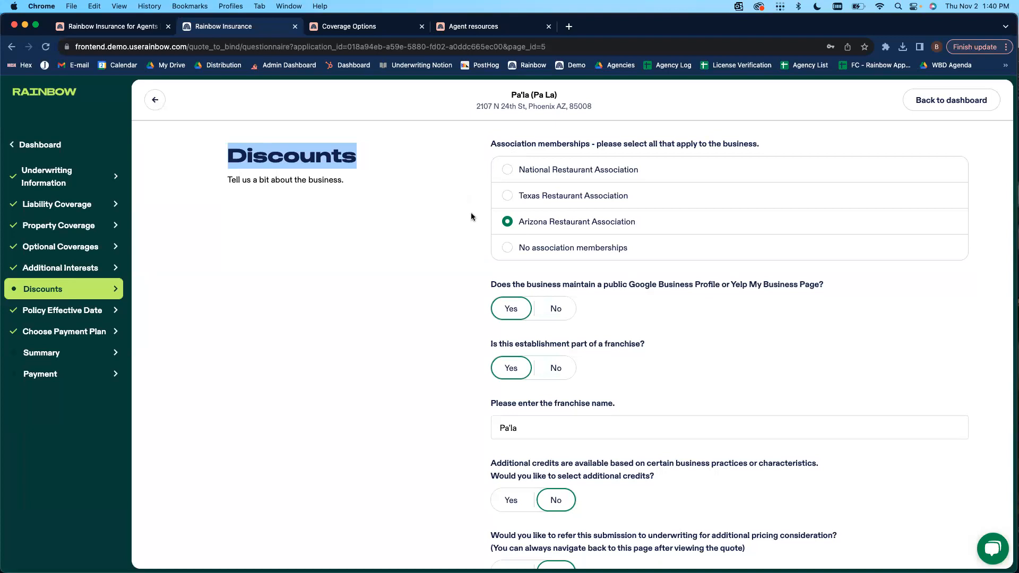
scroll(471, 216, "down", 1)
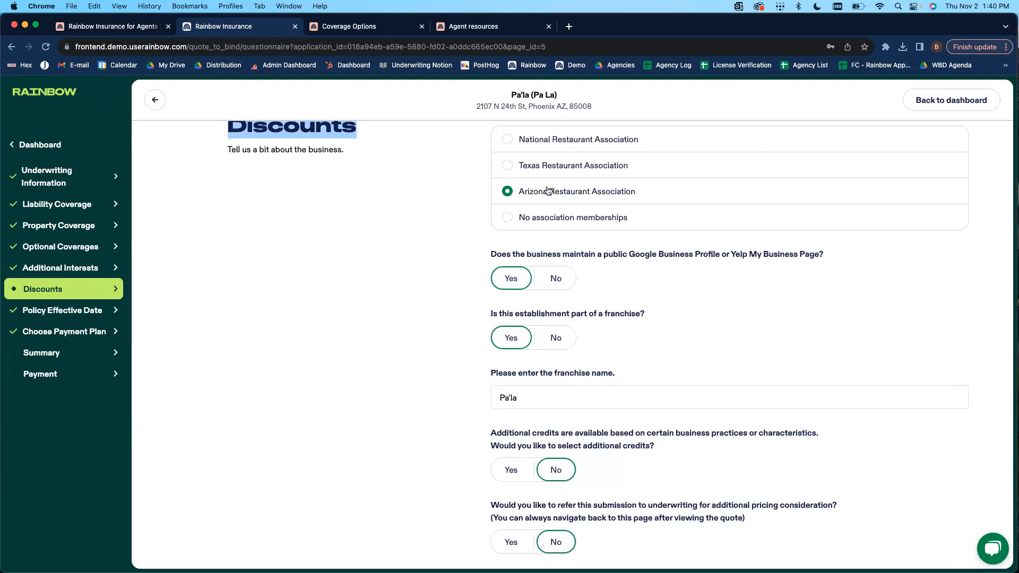
left_click_drag(536, 255, 736, 258)
left_click_drag(556, 313, 641, 313)
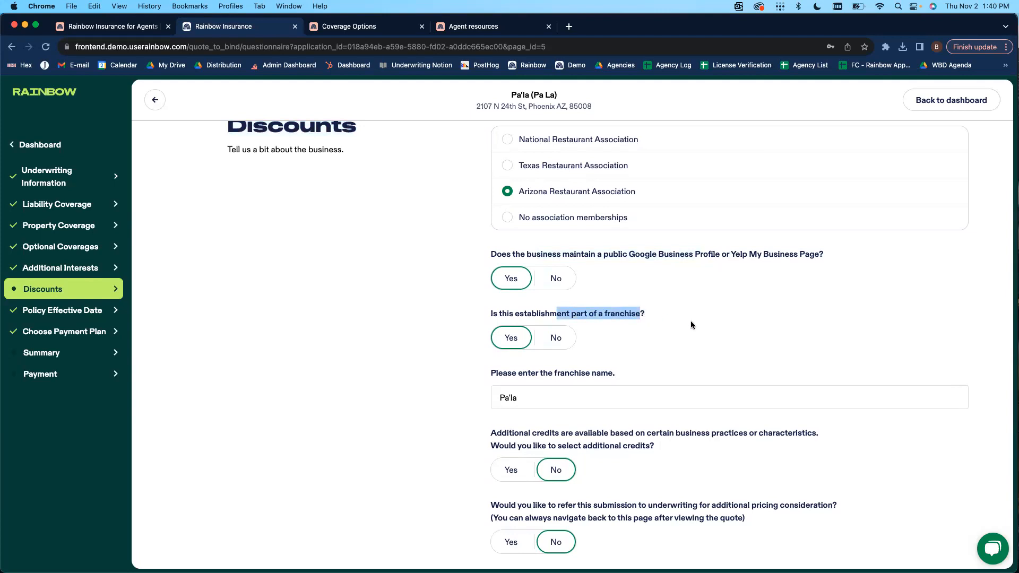
Answer No to the franchise question and to the Google Business Profile or Yelp page question
scroll(689, 320, "down", 1)
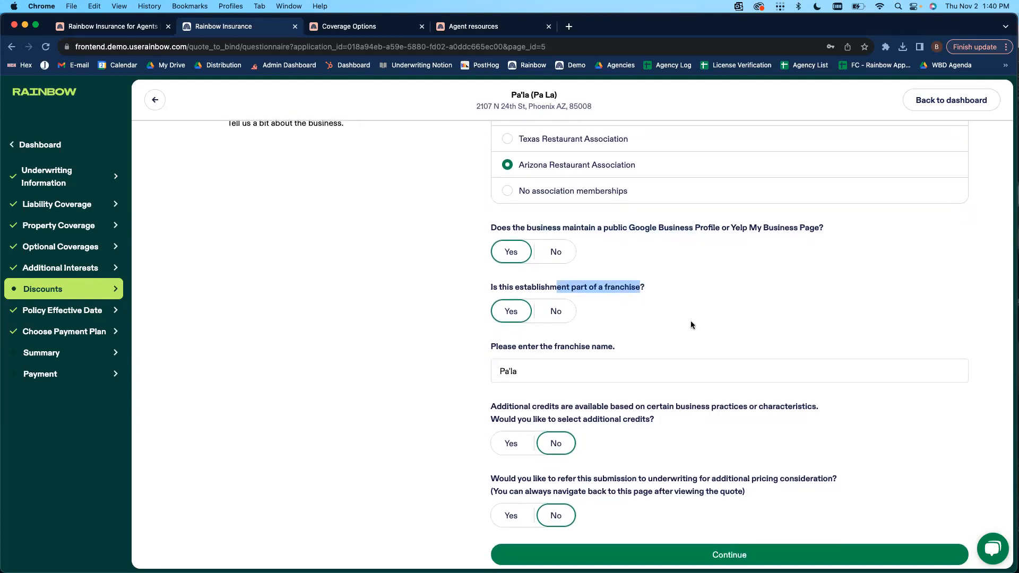
left_click(548, 320)
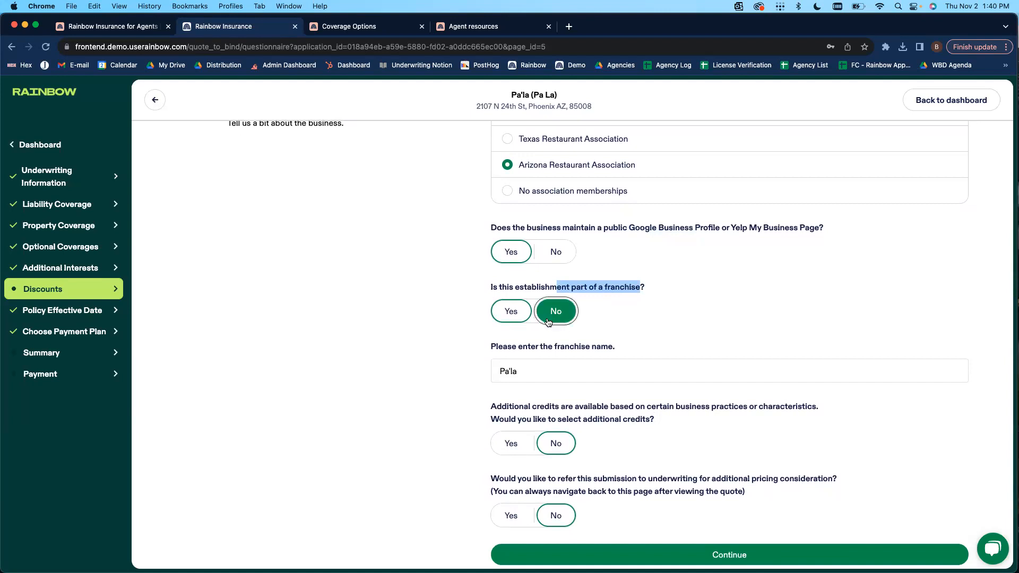
left_click(552, 290)
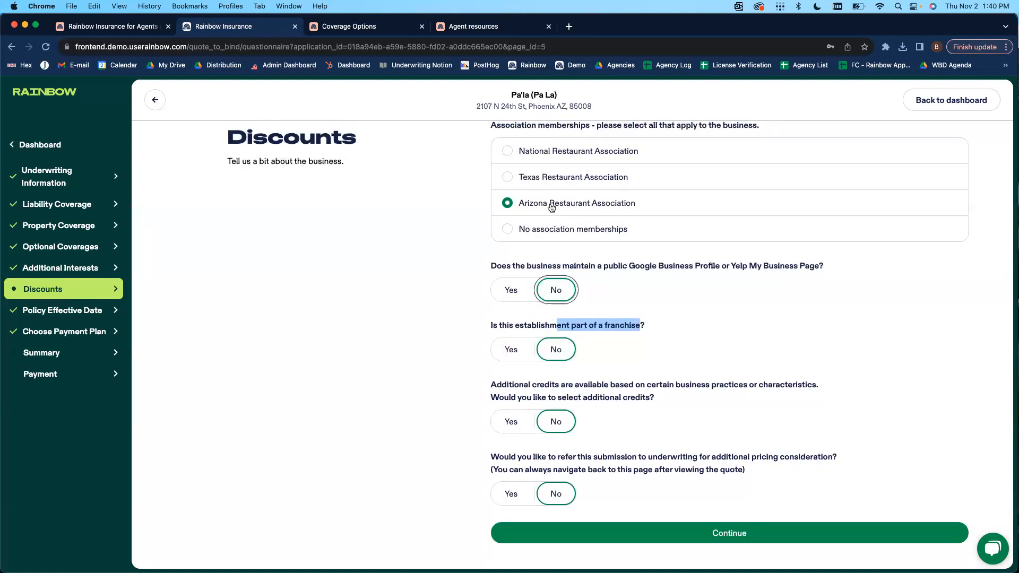
Opt in to additional credits and select all four criteria: employee training, low turnover, security contract, and maintenance and food safety
scroll(663, 327, "down", 1)
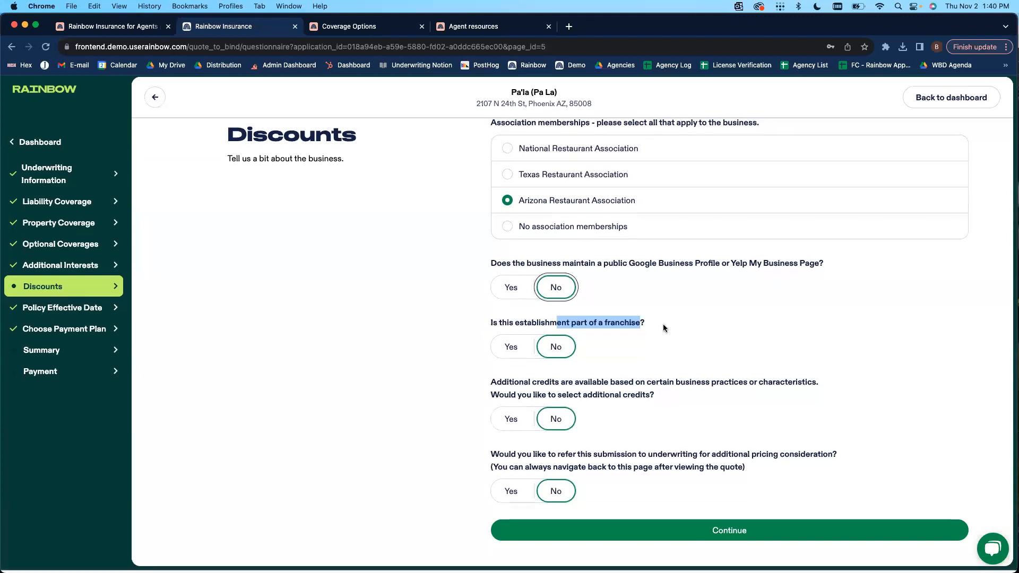
left_click(511, 424)
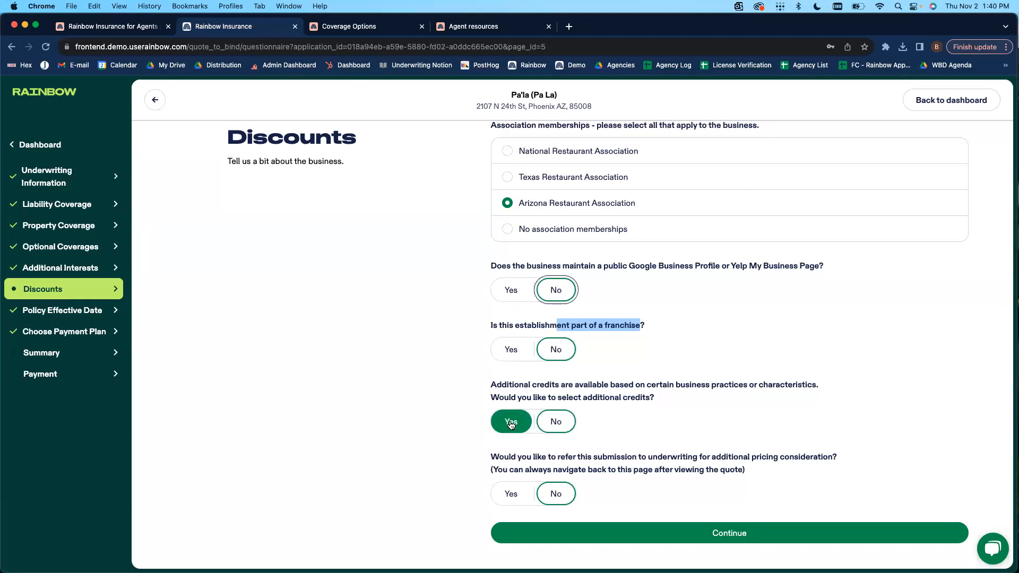
scroll(690, 387, "down", 3)
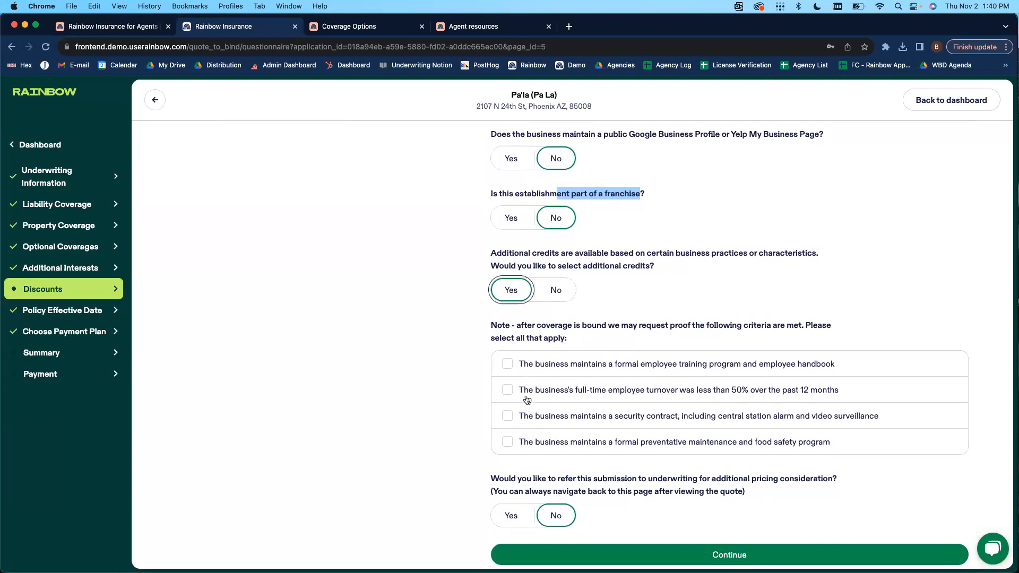
left_click(510, 365)
left_click(509, 390)
left_click(509, 416)
left_click(508, 443)
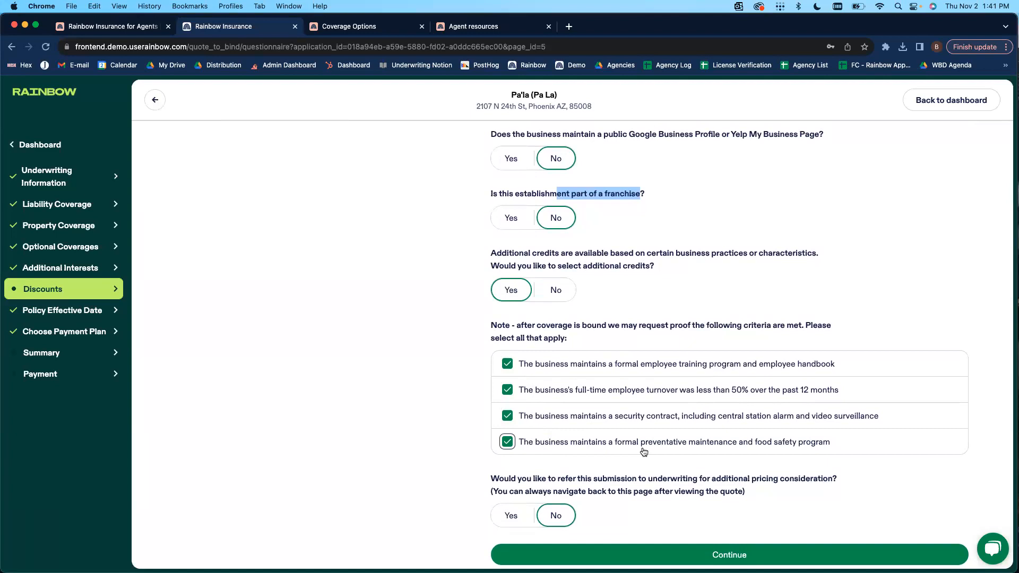
Show the underwriting referral option by answering Yes to reveal the target pricing justification field, and set it back to No
scroll(642, 420, "down", 1)
left_click(512, 498)
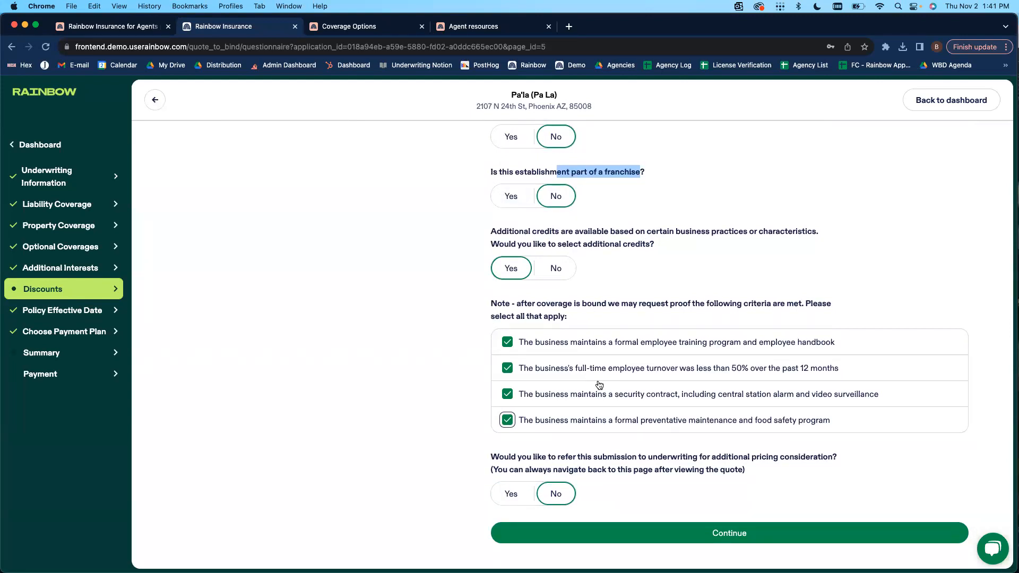
left_click(519, 496)
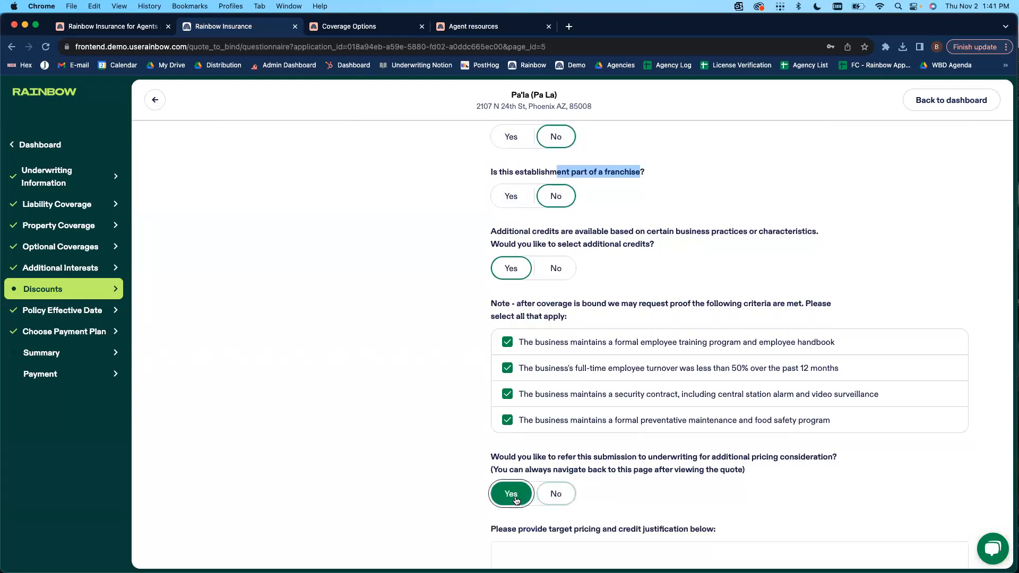
scroll(512, 478, "down", 3)
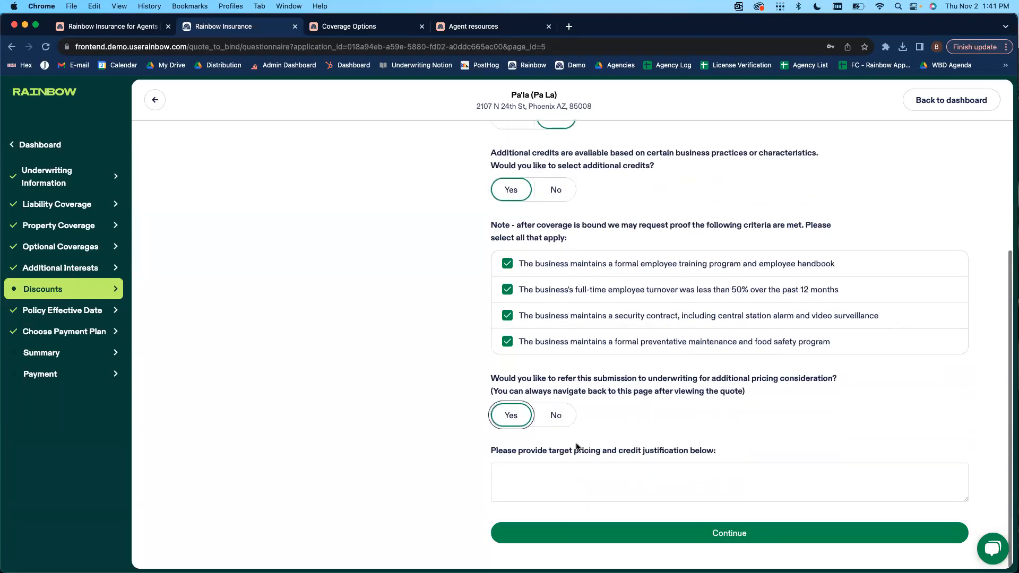
left_click(511, 422)
left_click(555, 493)
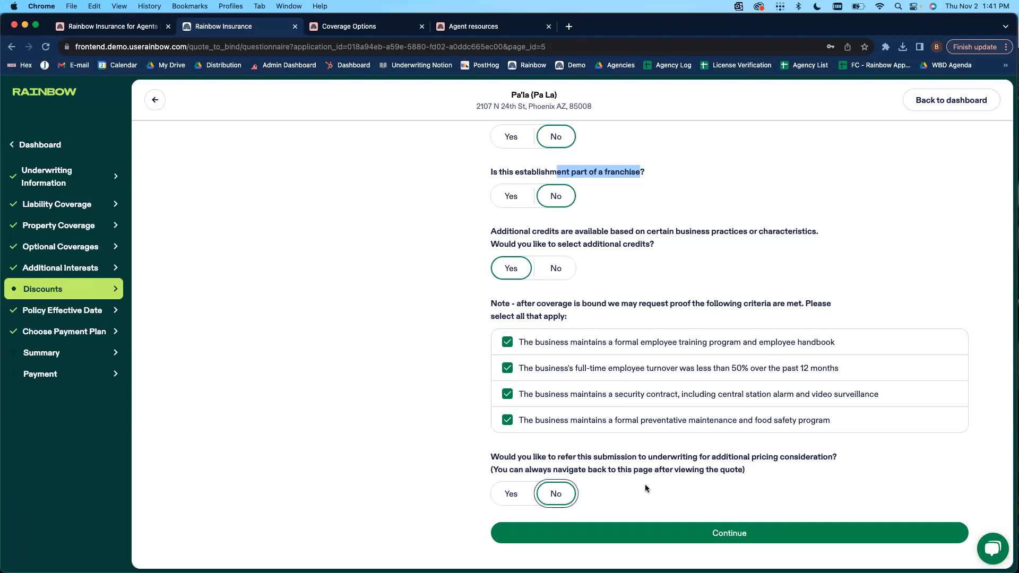
left_click(510, 493)
scroll(585, 509, "down", 2)
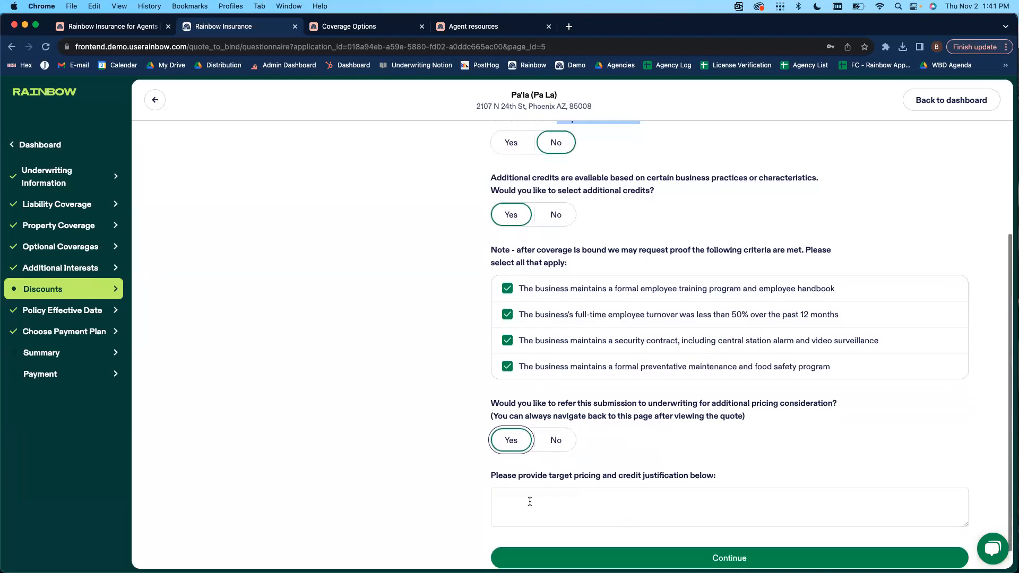
left_click(552, 441)
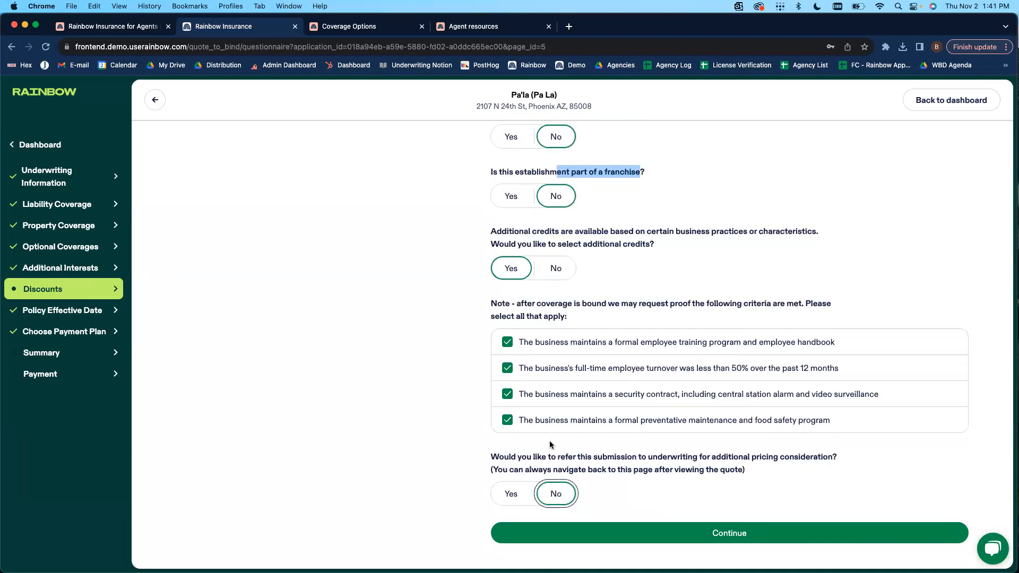
Continue to Policy Effective Date, set the date to 11/02/2023, and reopen its calendar
left_click(704, 535)
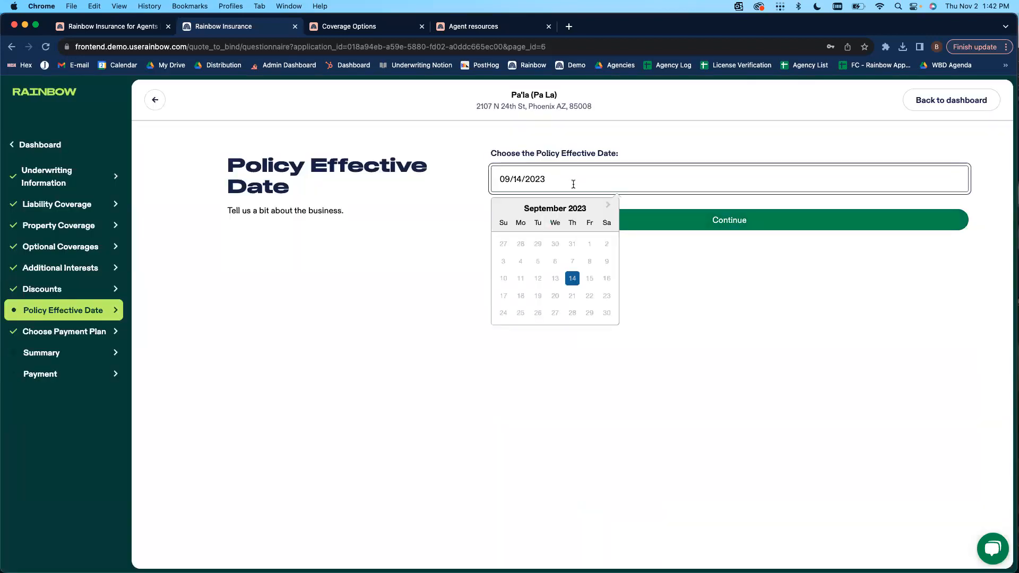
left_click(608, 207)
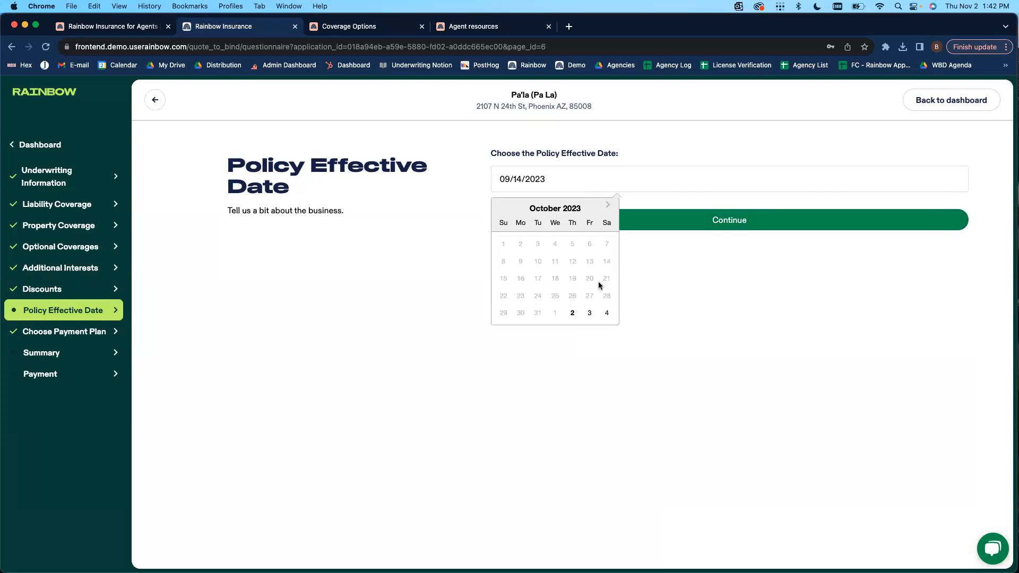
left_click(571, 314)
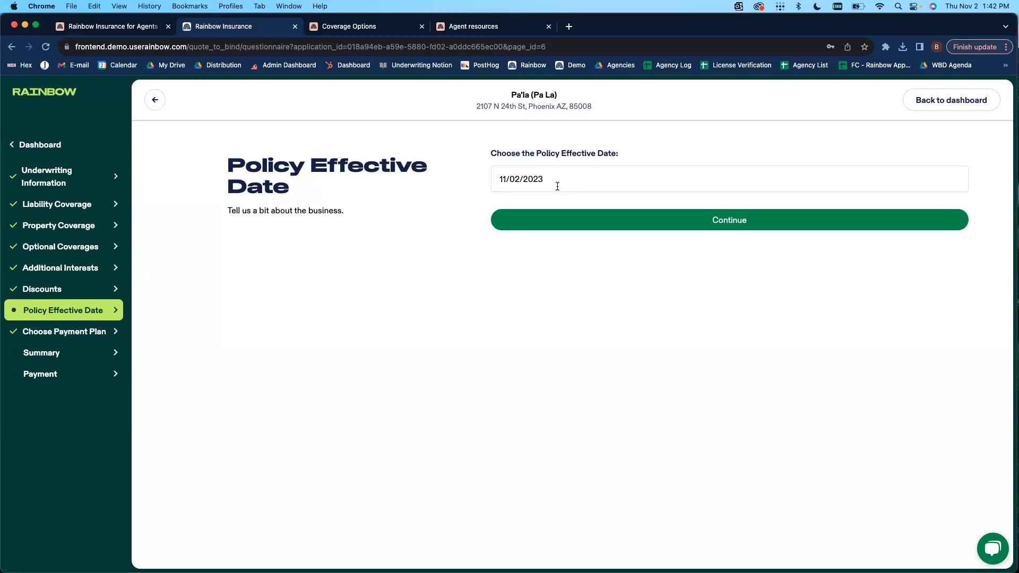
left_click(553, 178)
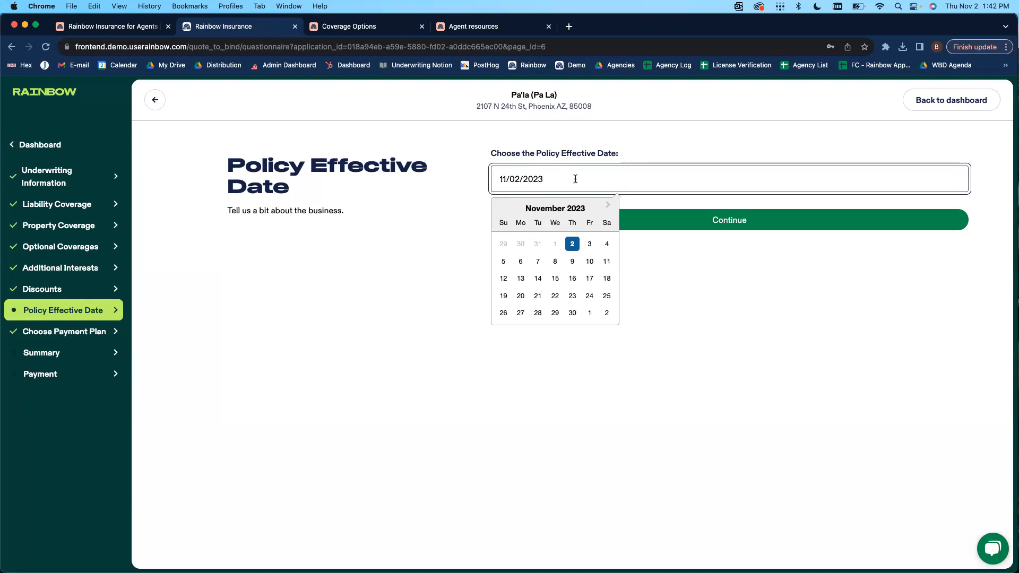
Close the calendar, continue to the payment plans and choose Pay as you go
left_click(788, 290)
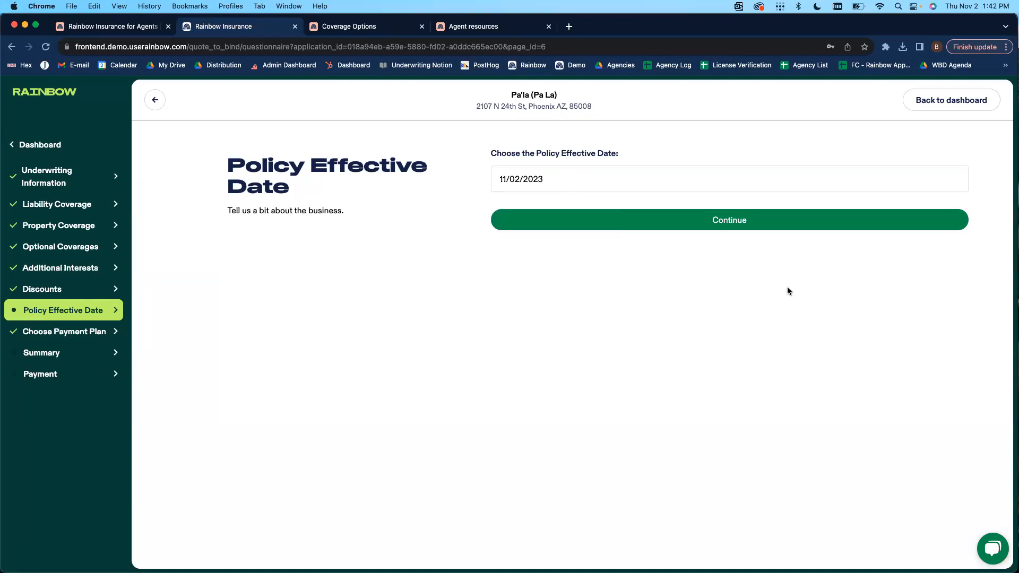
left_click(696, 225)
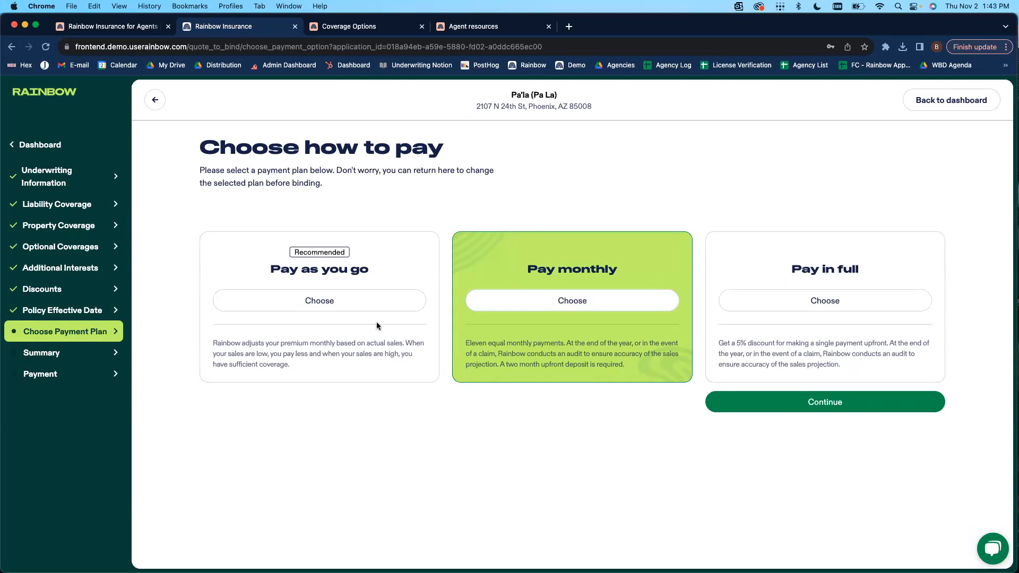
left_click(289, 310)
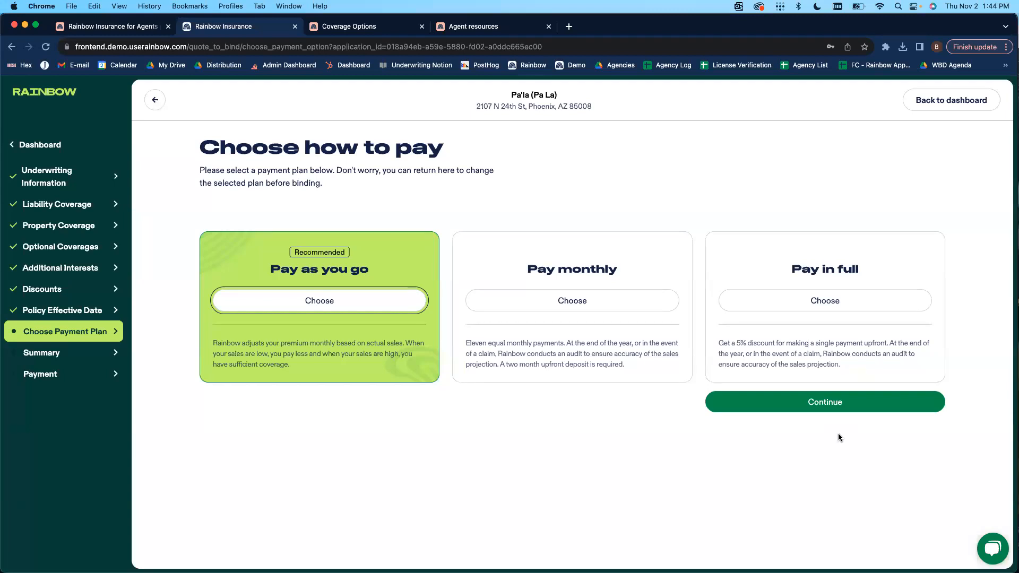
Highlight the Pay as you go plan's description and continue to the quote summary
left_click(304, 363)
left_click_drag(238, 347, 291, 371)
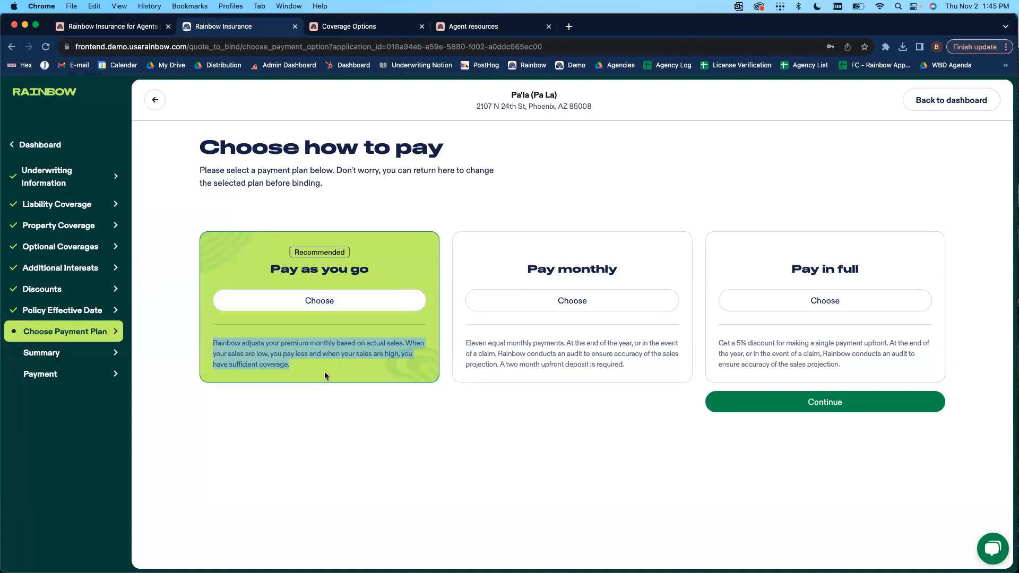
left_click(720, 355)
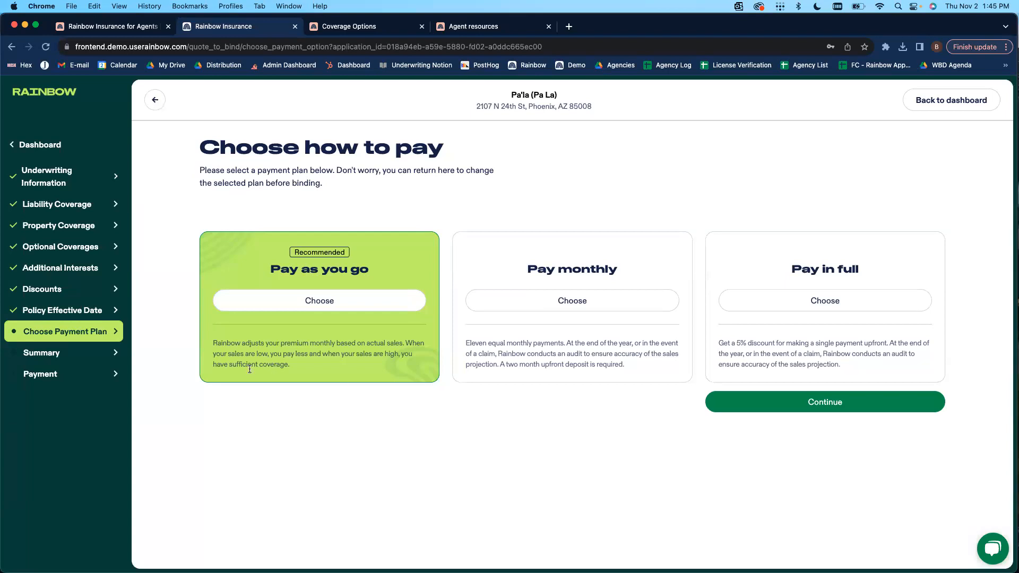
left_click_drag(292, 364, 337, 368)
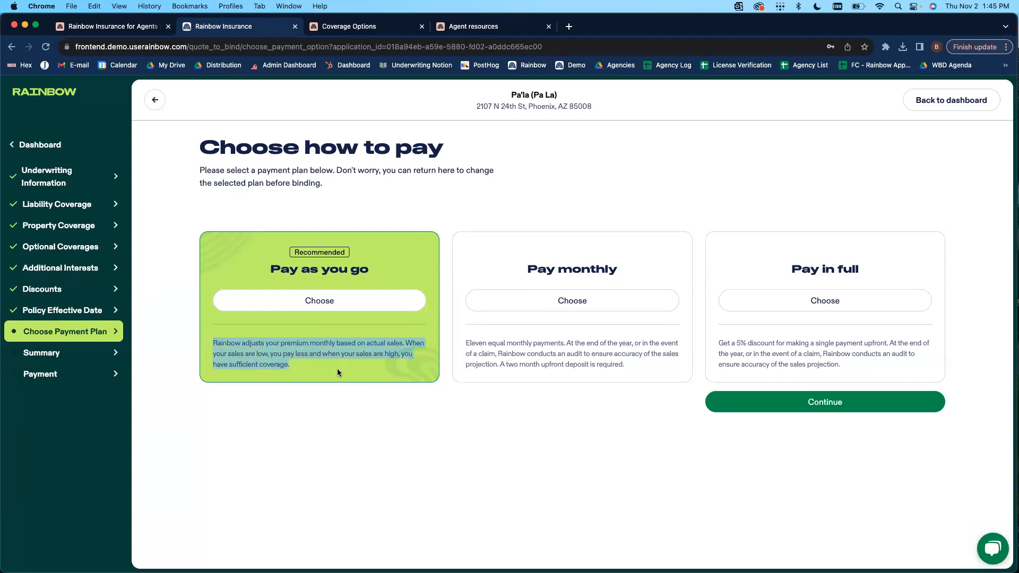
left_click(304, 363)
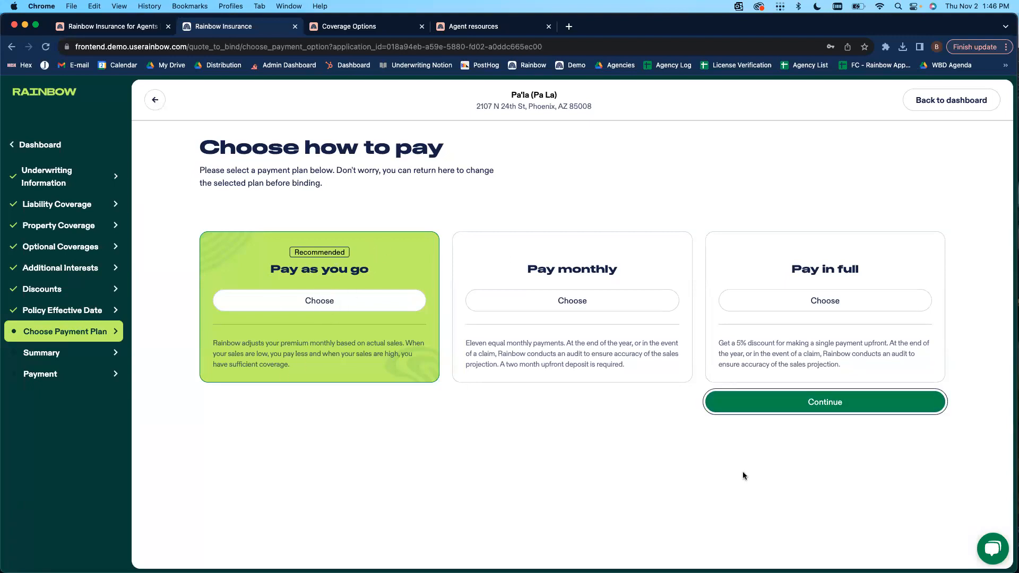
left_click(822, 398)
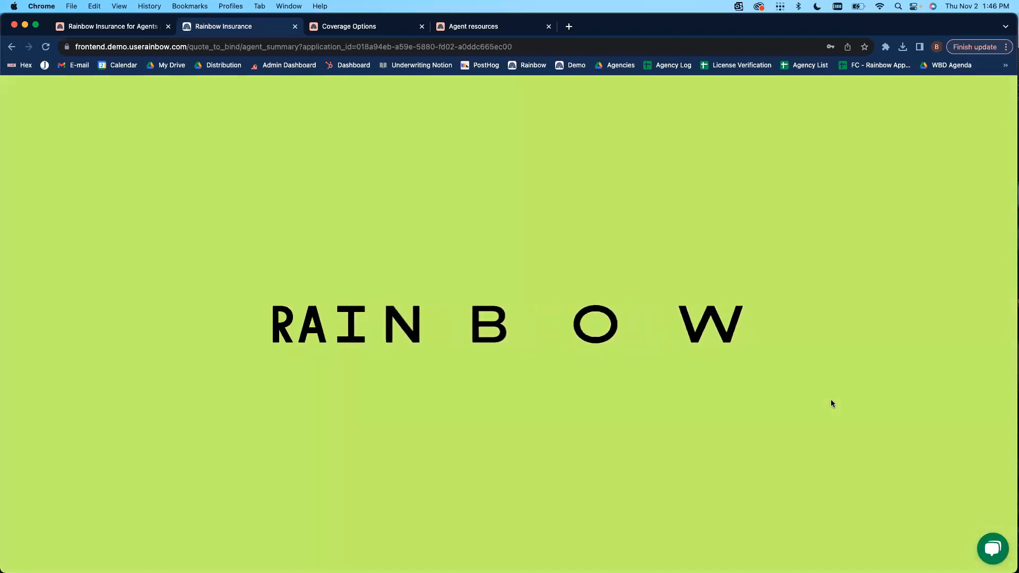
Review the quote summary, highlighting the undiscounted premium, the Rainbow Rewards savings and the estimated annual premium
scroll(407, 359, "down", 3)
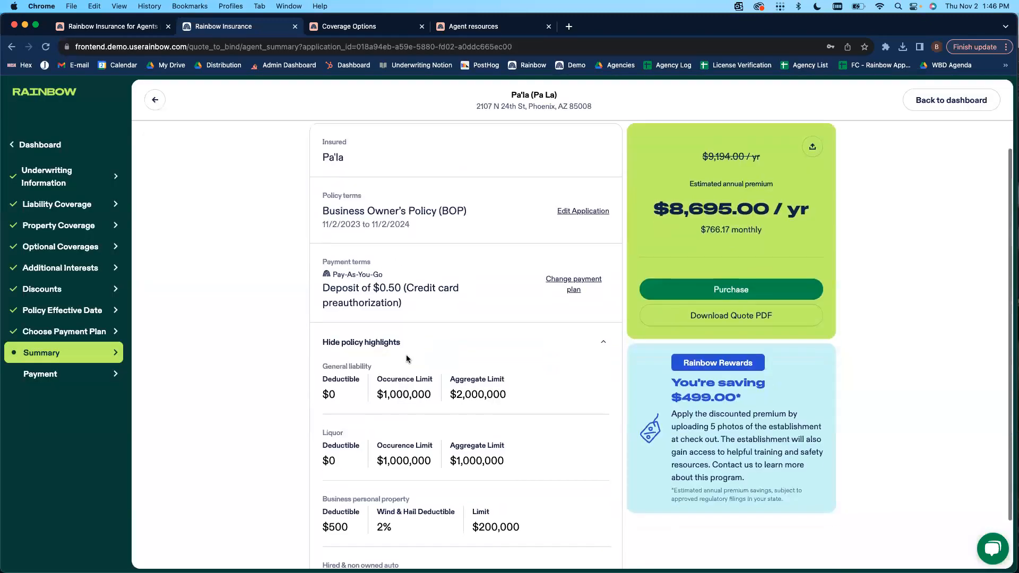
scroll(407, 359, "up", 2)
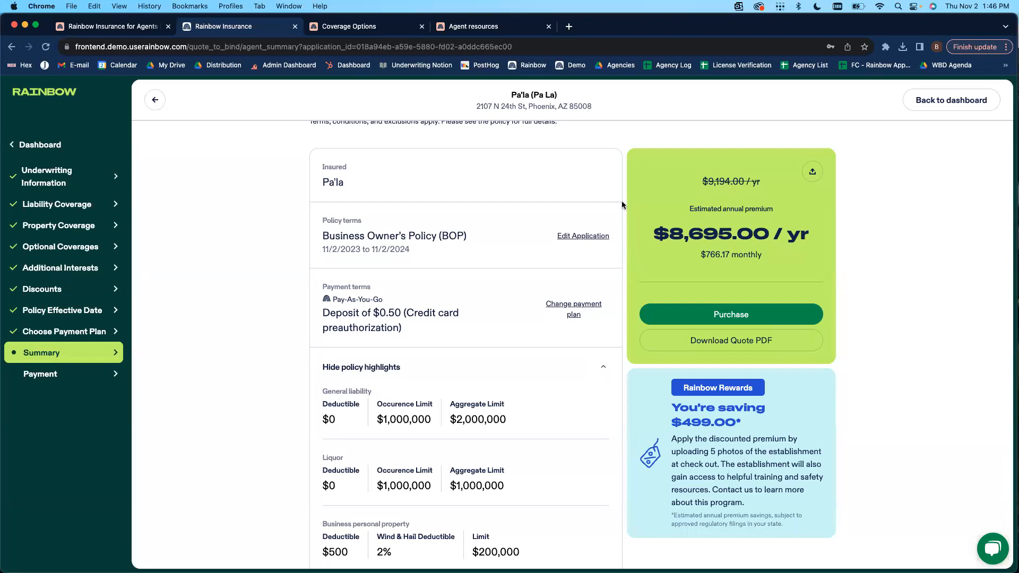
left_click_drag(698, 177, 765, 182)
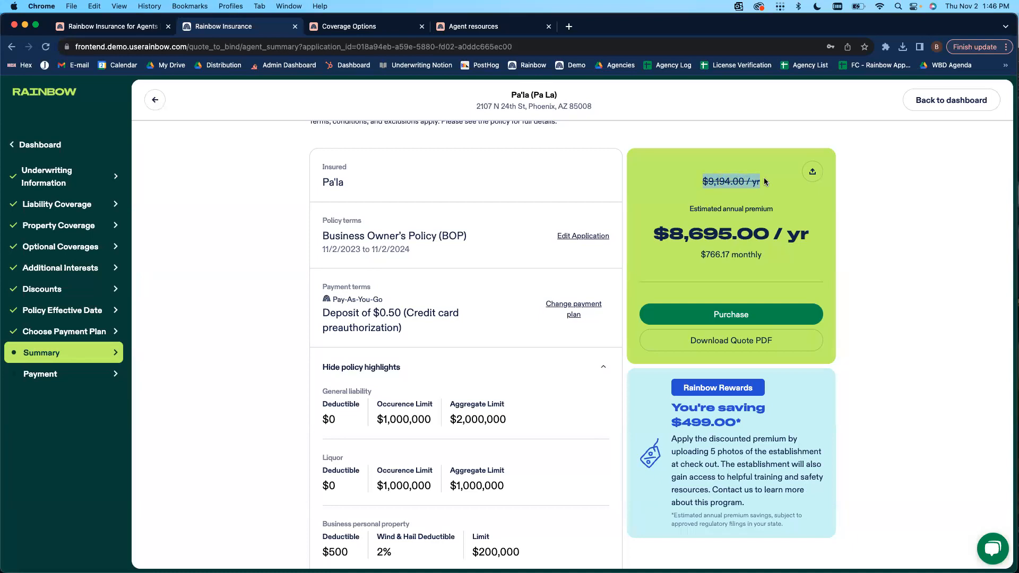
left_click_drag(700, 182, 760, 184)
left_click_drag(670, 405, 743, 425)
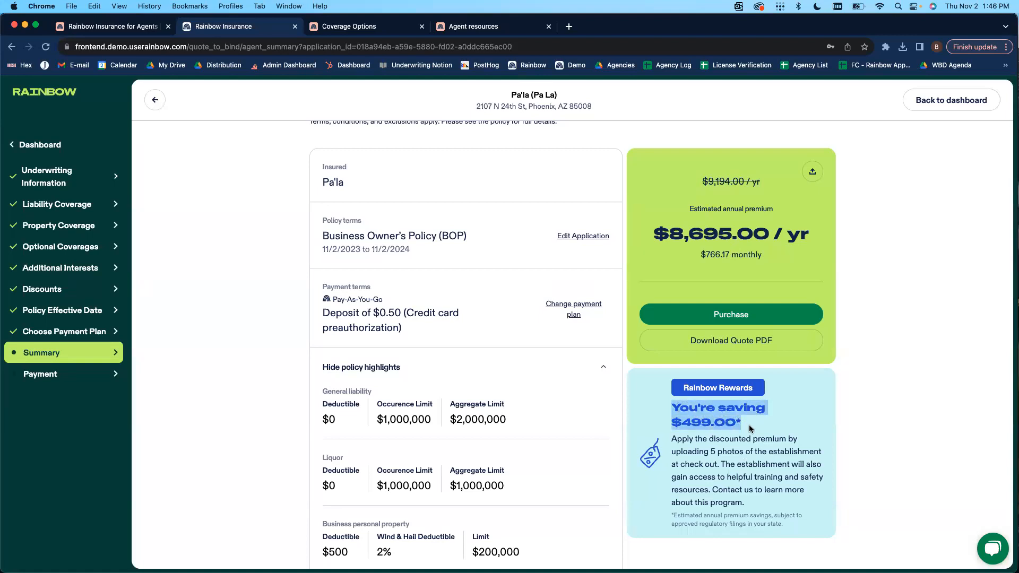
left_click(694, 427)
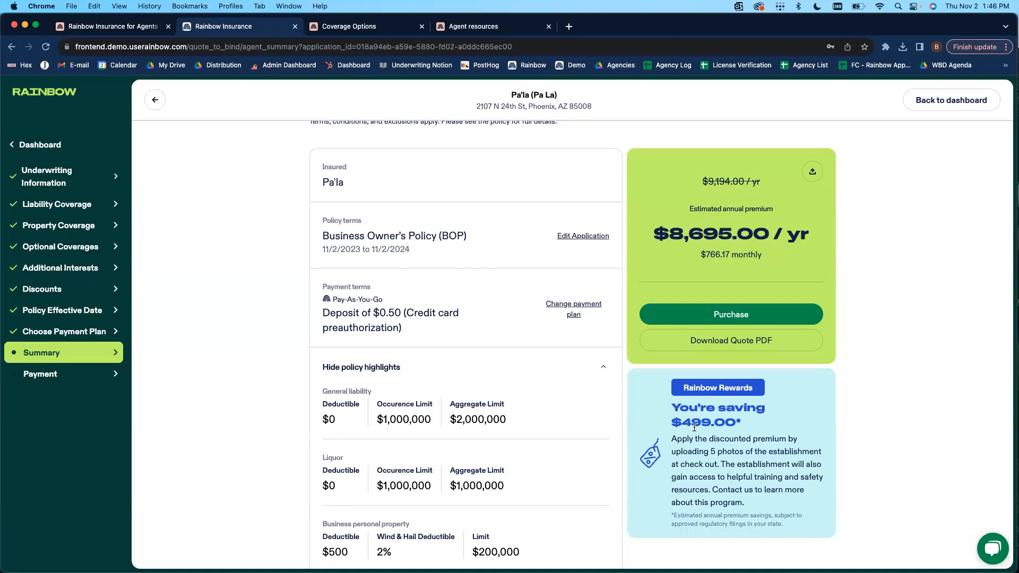
left_click_drag(653, 234, 779, 233)
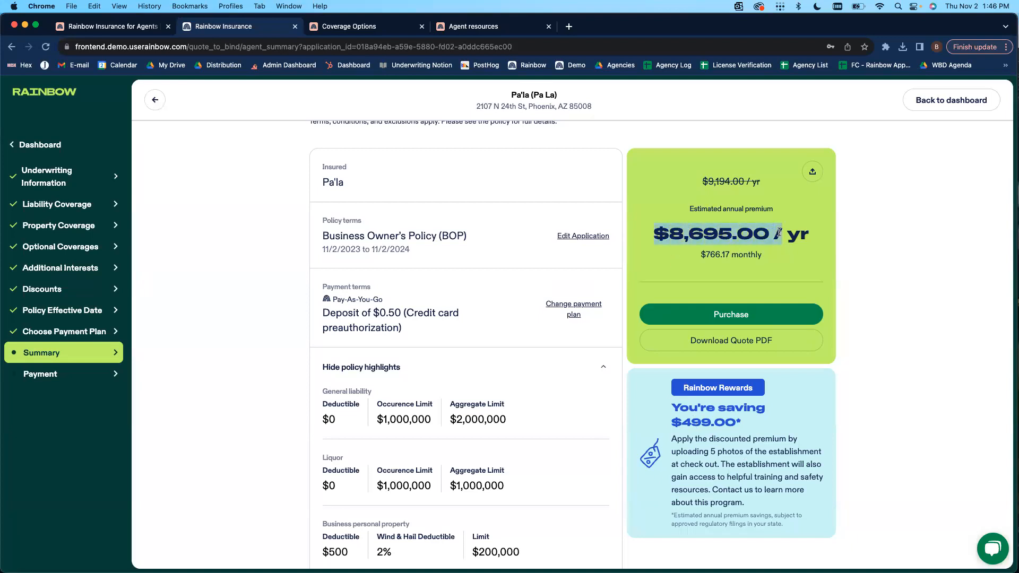
Download the quote PDF from its preview and open the downloaded file
left_click(772, 341)
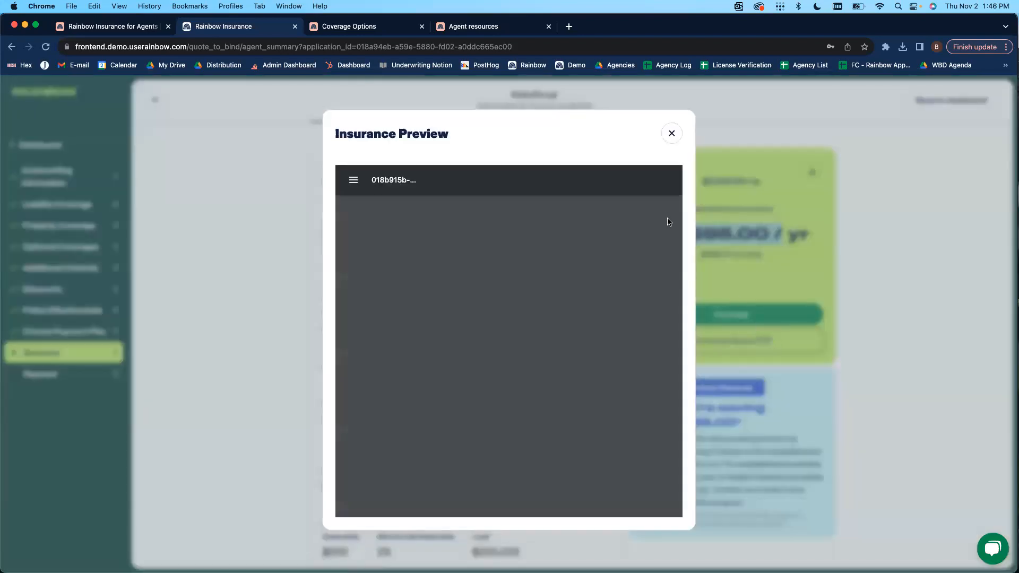
left_click(623, 181)
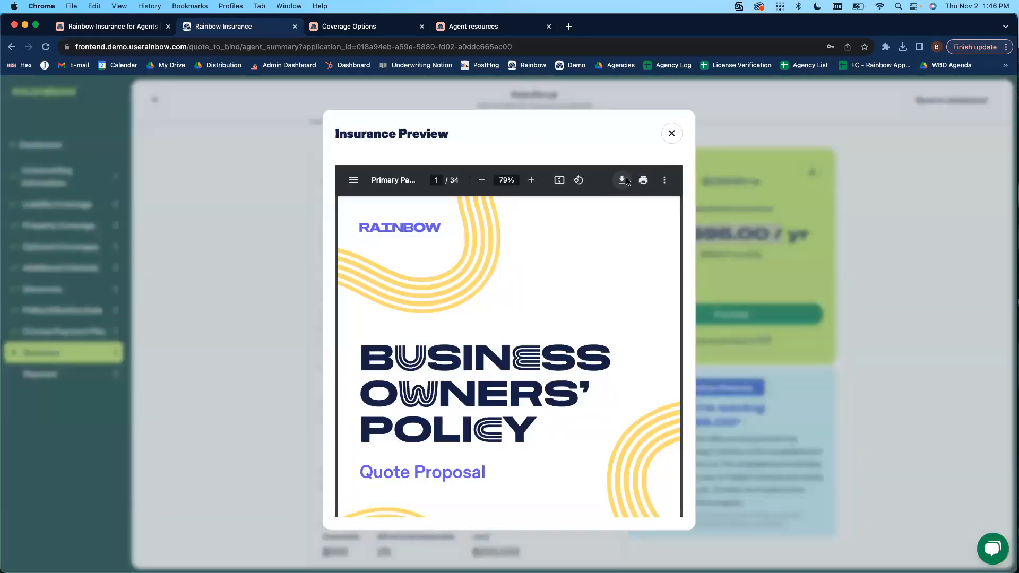
left_click(592, 315)
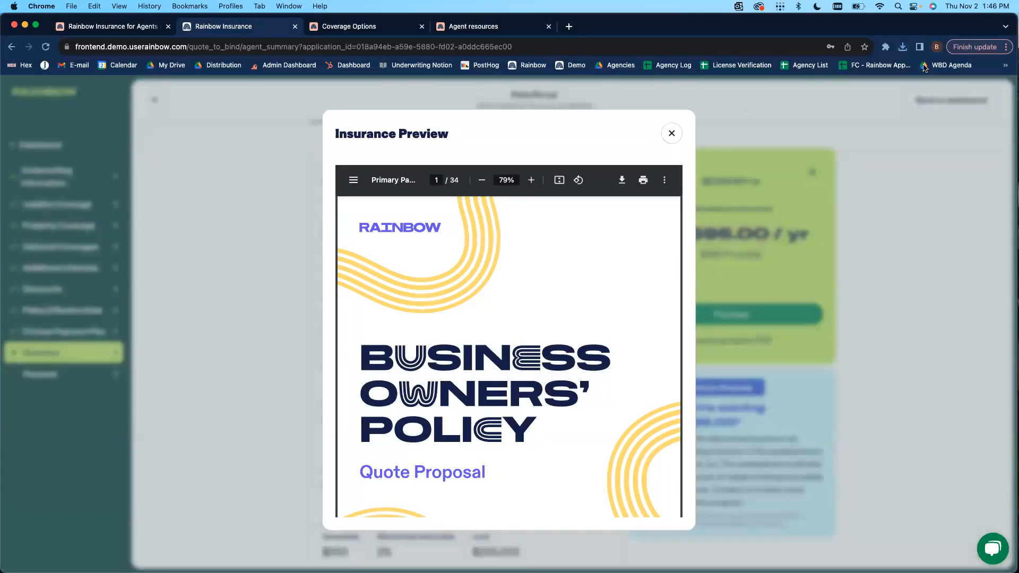
left_click(903, 48)
left_click(860, 98)
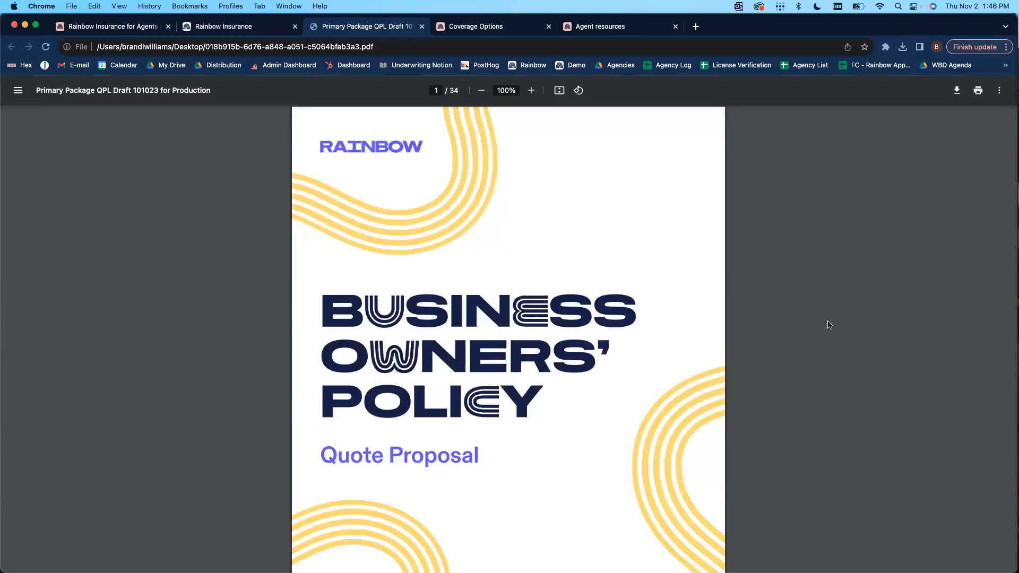
Look through the first pages of the quote proposal and highlight the quote number and amount due details
scroll(944, 208, "down", 5)
scroll(944, 208, "down", 13)
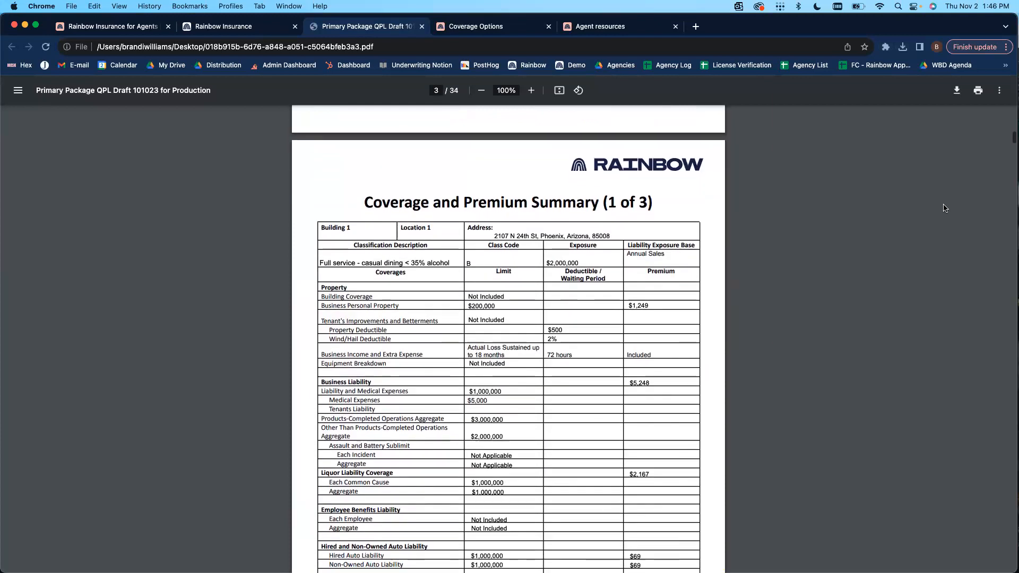
scroll(945, 208, "up", 5)
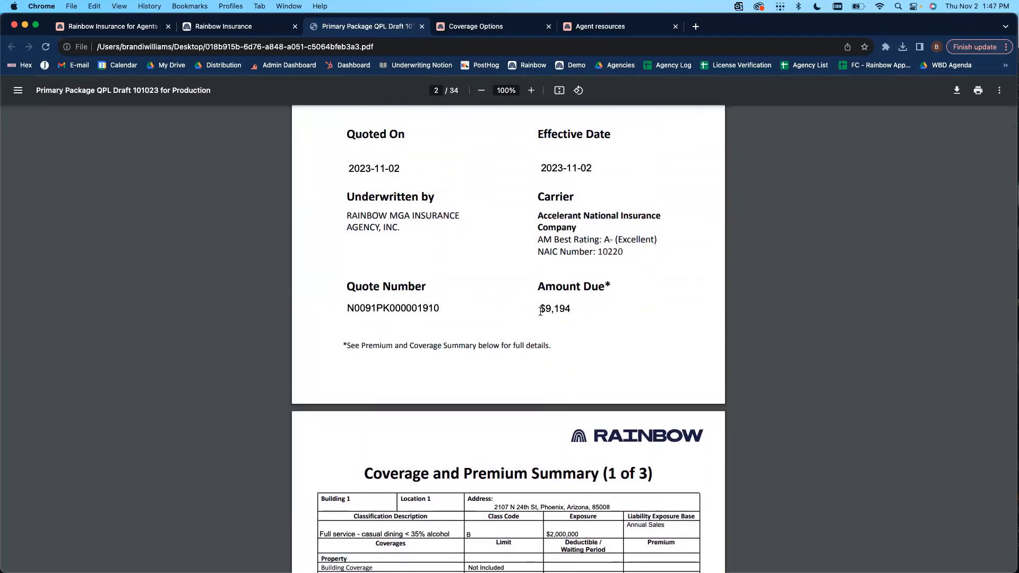
left_click_drag(344, 285, 536, 310)
left_click(600, 322)
Return to the quote summary, close the insurance preview and start the purchase
left_click(221, 28)
left_click(672, 135)
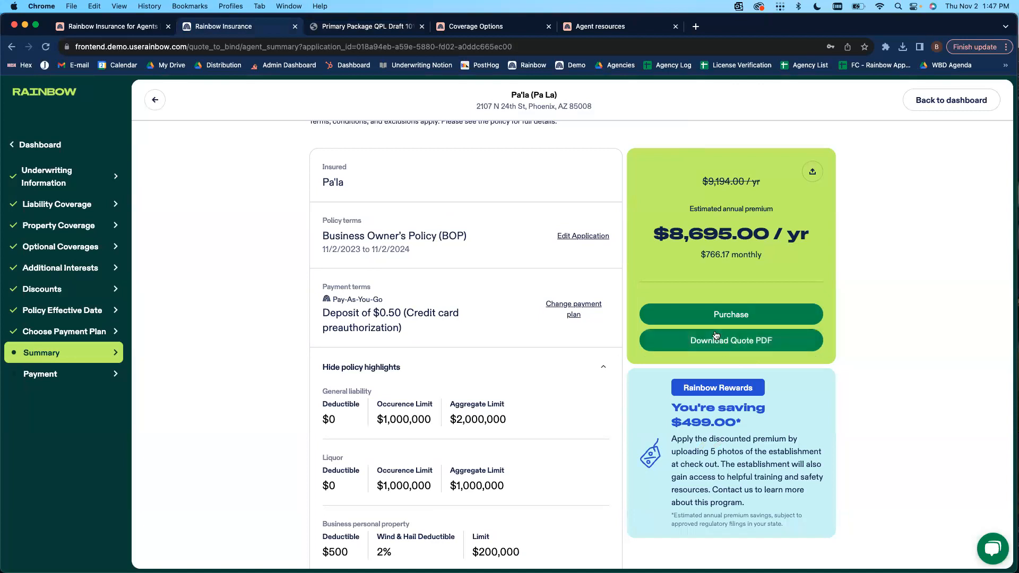
left_click(707, 313)
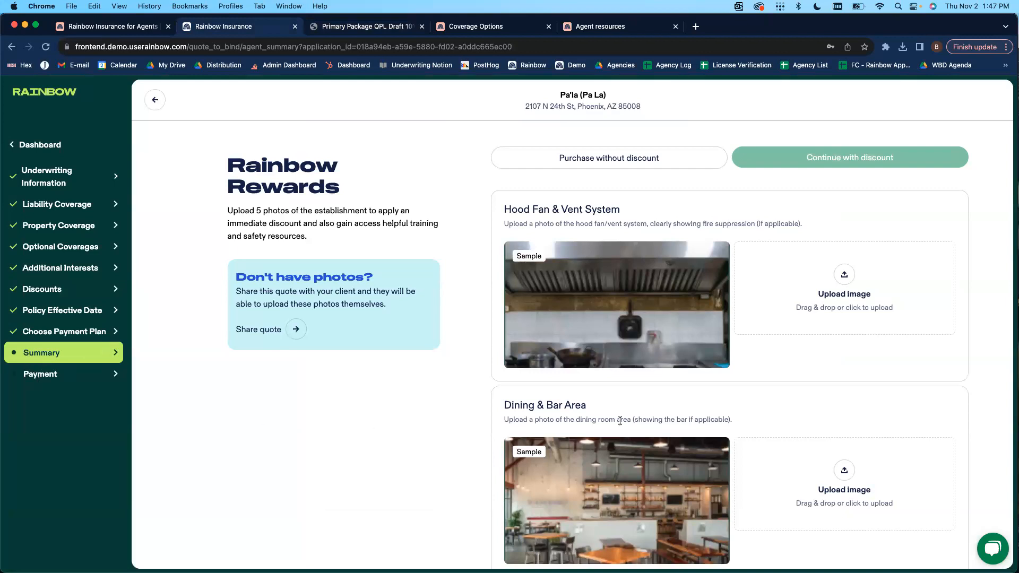
Examine the Rainbow Rewards photo requirements and sample images, and the option to share the quote with the client
scroll(619, 420, "down", 5)
scroll(620, 423, "down", 6)
scroll(620, 423, "down", 3)
scroll(619, 423, "up", 15)
scroll(633, 491, "down", 10)
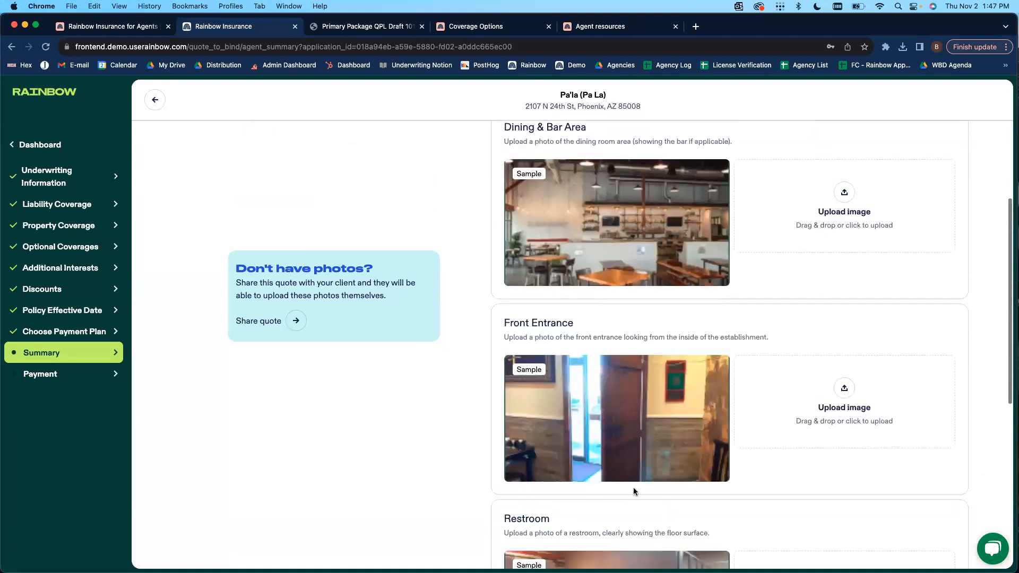
scroll(632, 487, "down", 2)
scroll(633, 487, "up", 10)
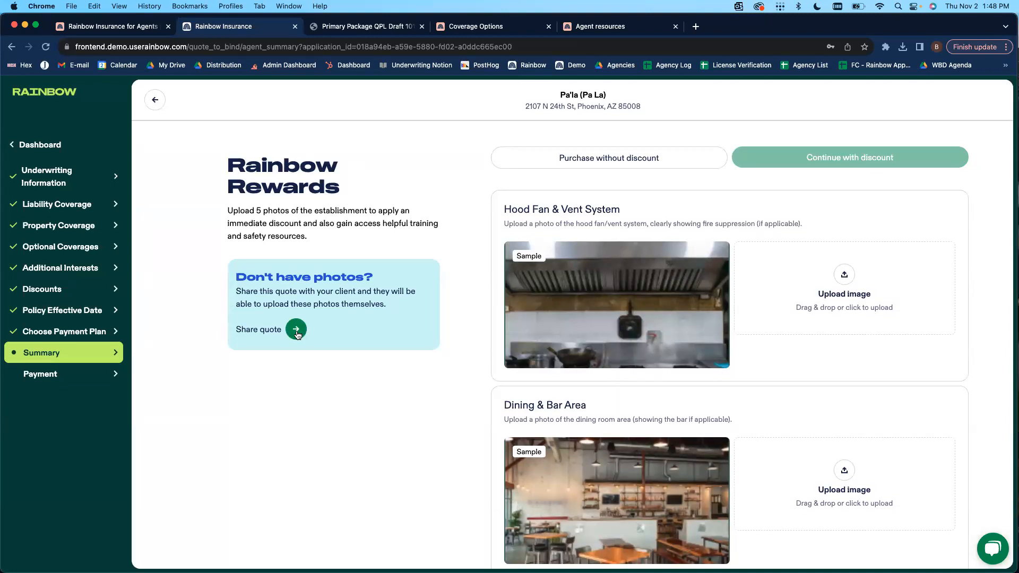
scroll(838, 287, "down", 1)
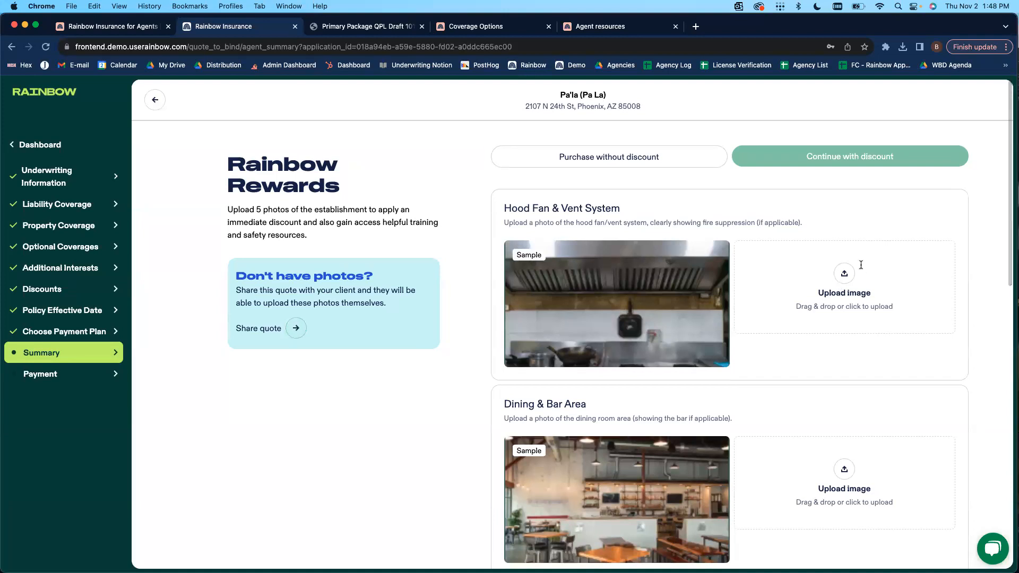
scroll(685, 315, "down", 5)
scroll(688, 378, "down", 3)
scroll(692, 406, "up", 8)
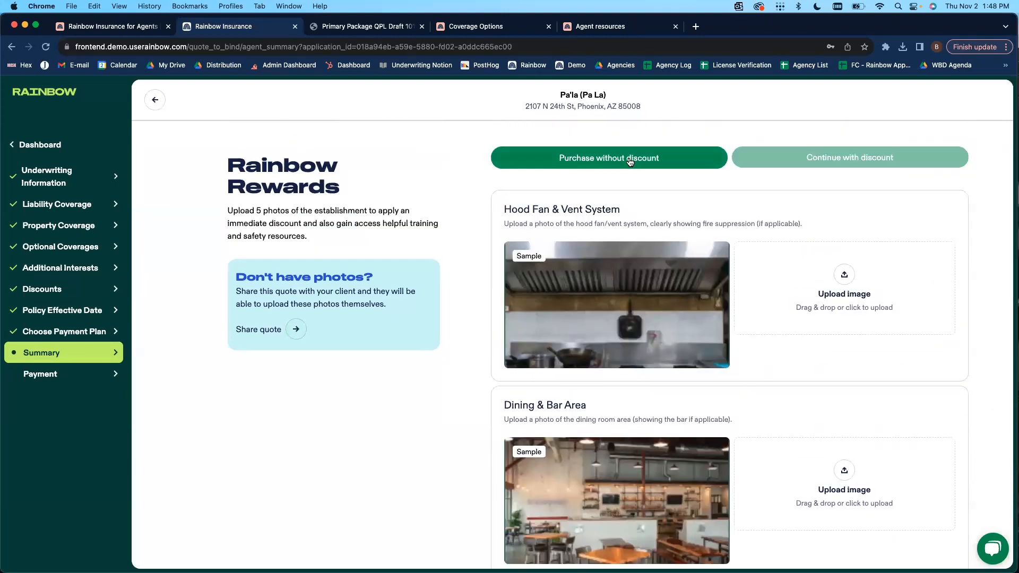
Proceed to checkout without the discount and accept all four agreements
left_click(630, 159)
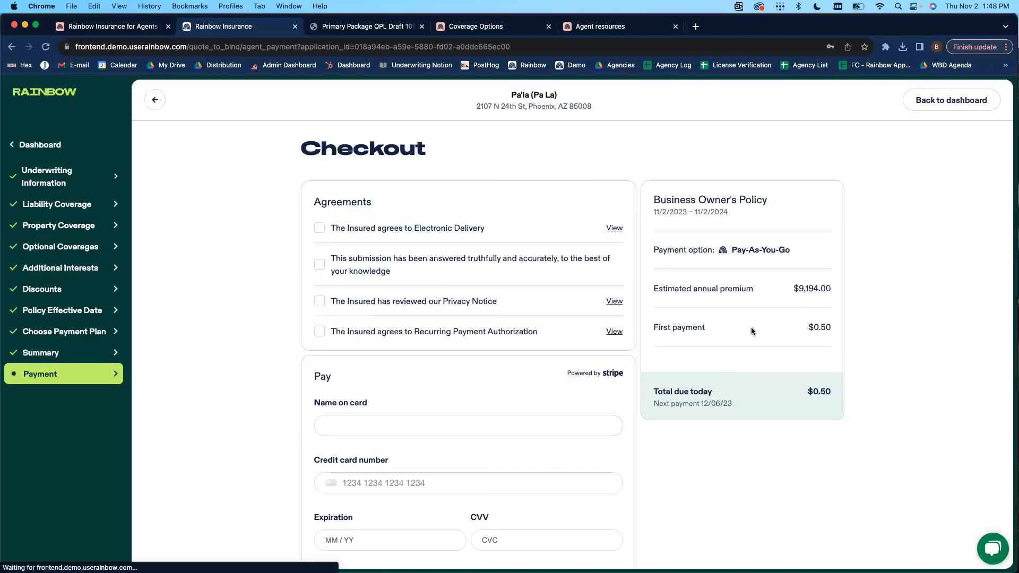
scroll(525, 333, "down", 1)
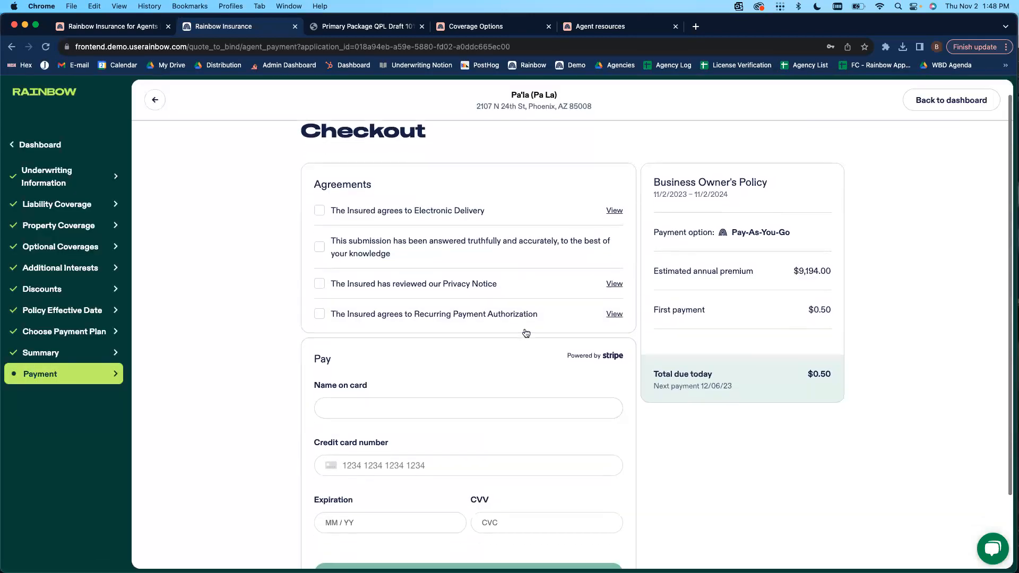
left_click(330, 239)
left_click(320, 283)
left_click(319, 210)
left_click(320, 314)
View the card payment form and highlight the total due today
scroll(517, 300, "down", 2)
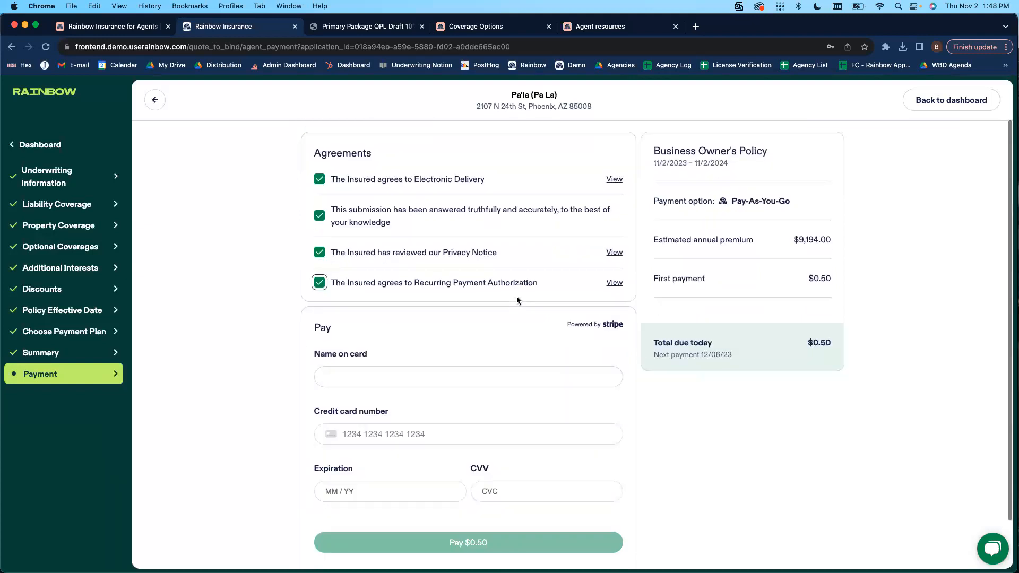
scroll(517, 301, "down", 2)
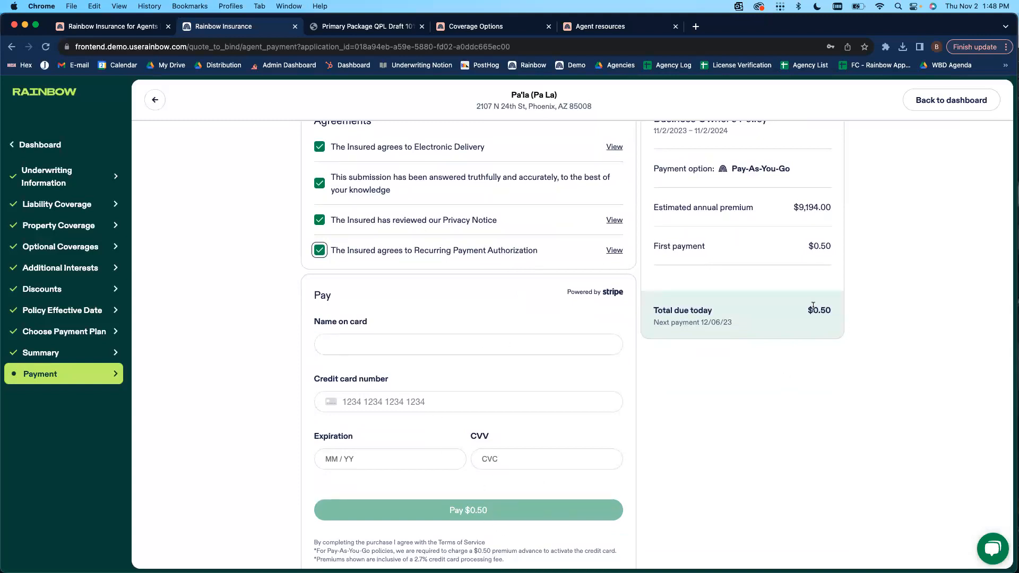
left_click_drag(807, 310, 843, 310)
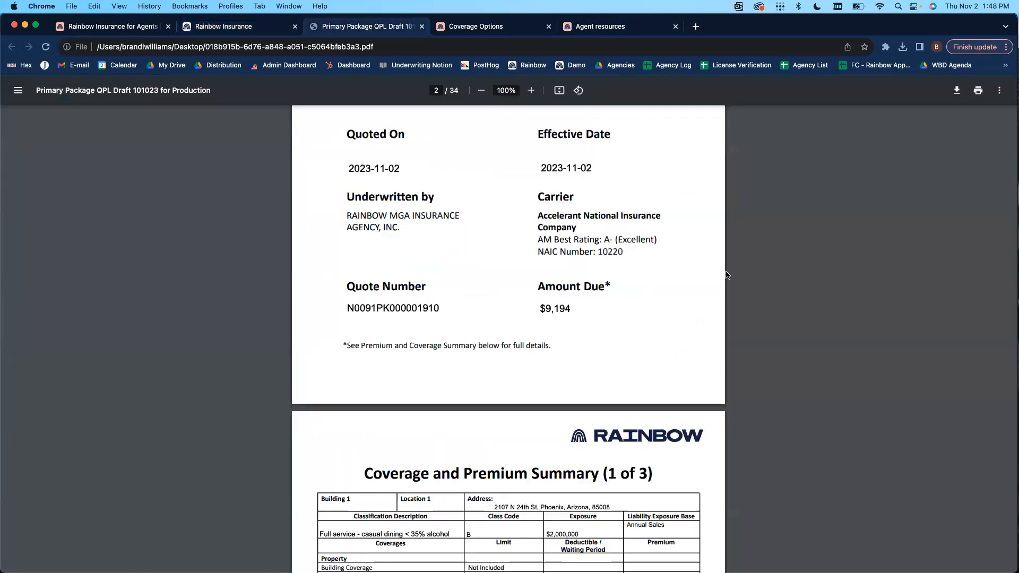
Switch to the quote PDF and highlight the building coverage row and the business personal property limit and premium
scroll(727, 275, "down", 5)
scroll(727, 275, "down", 4)
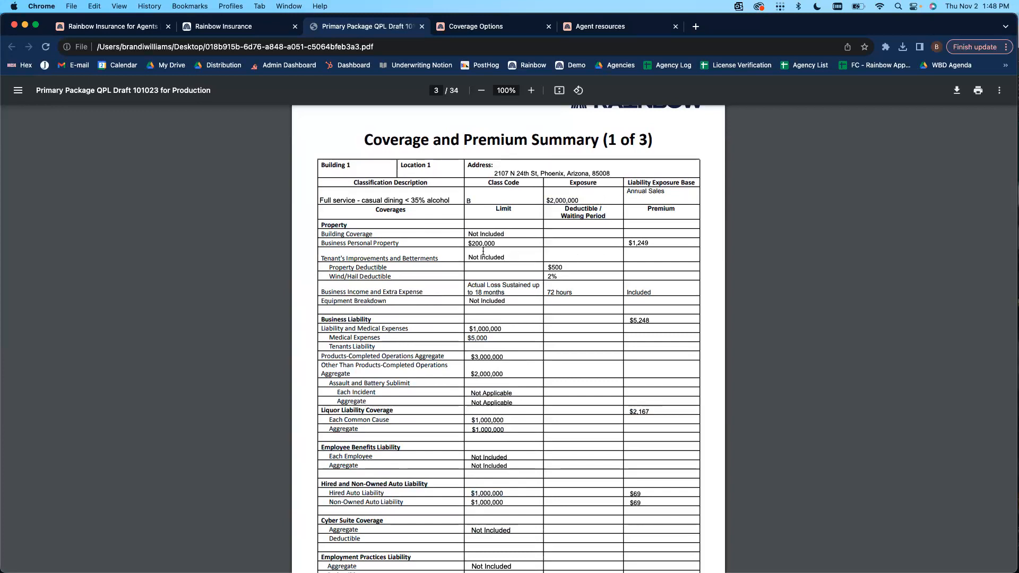
left_click_drag(320, 233, 494, 233)
left_click(495, 232)
left_click_drag(494, 243, 459, 243)
left_click(653, 239)
left_click_drag(652, 241, 625, 242)
Review the Restaurant Primary Package and Additional Coverages tables on page 4 of the quote proposal
scroll(685, 289, "down", 5)
scroll(684, 292, "down", 7)
scroll(685, 293, "down", 1)
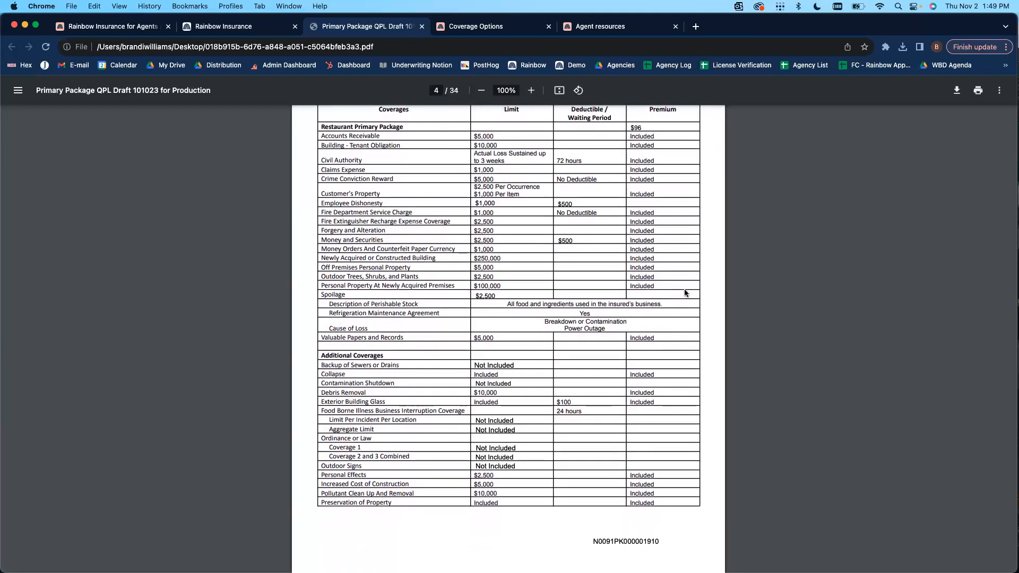
scroll(685, 292, "down", 1)
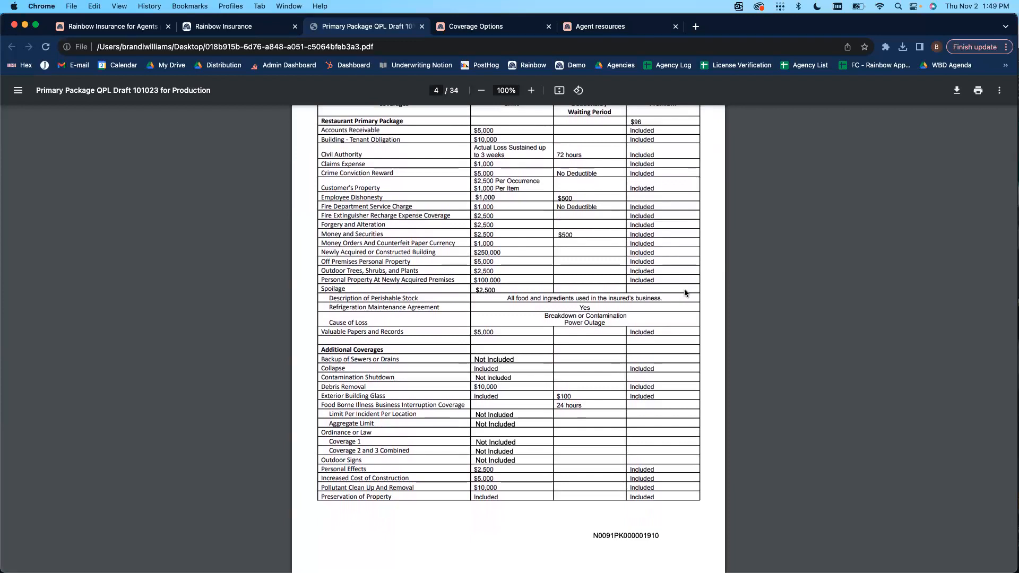
scroll(684, 293, "down", 1)
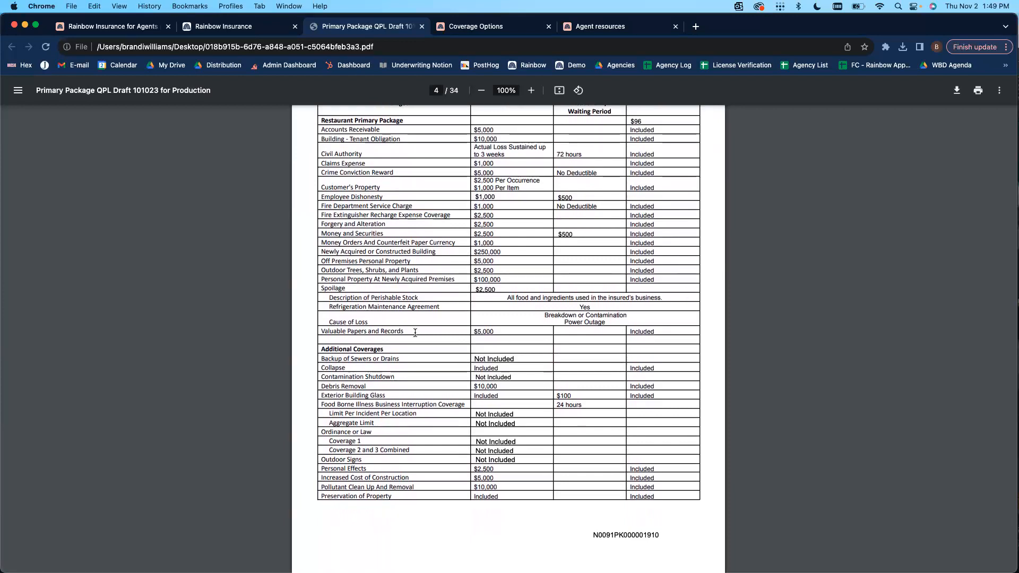
Highlight the limit entry of the Backup of Sewers or Drains row under Additional Coverages on page 4
left_click_drag(322, 359, 513, 357)
left_click(523, 363)
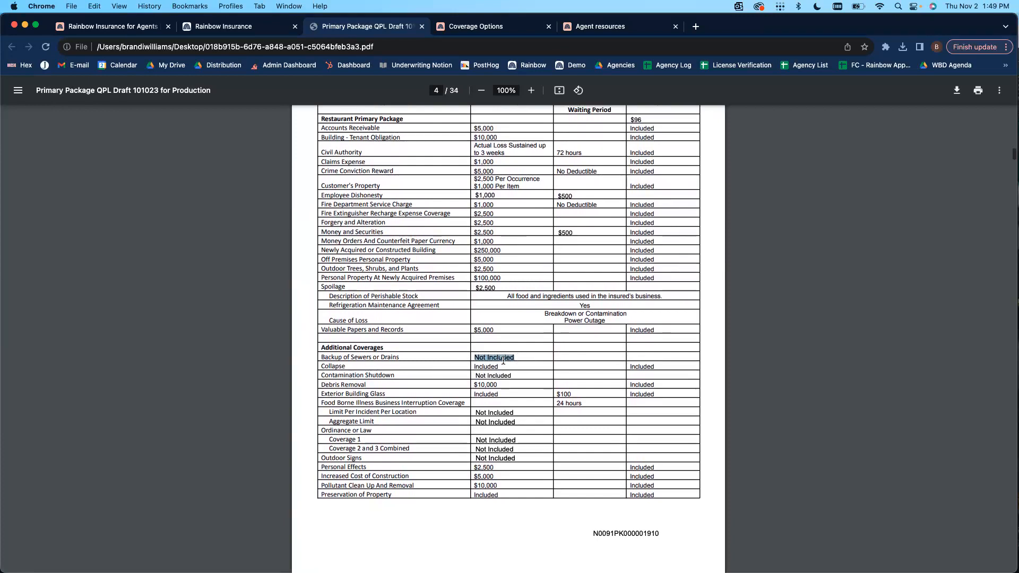
left_click(638, 360)
scroll(637, 359, "up", 1)
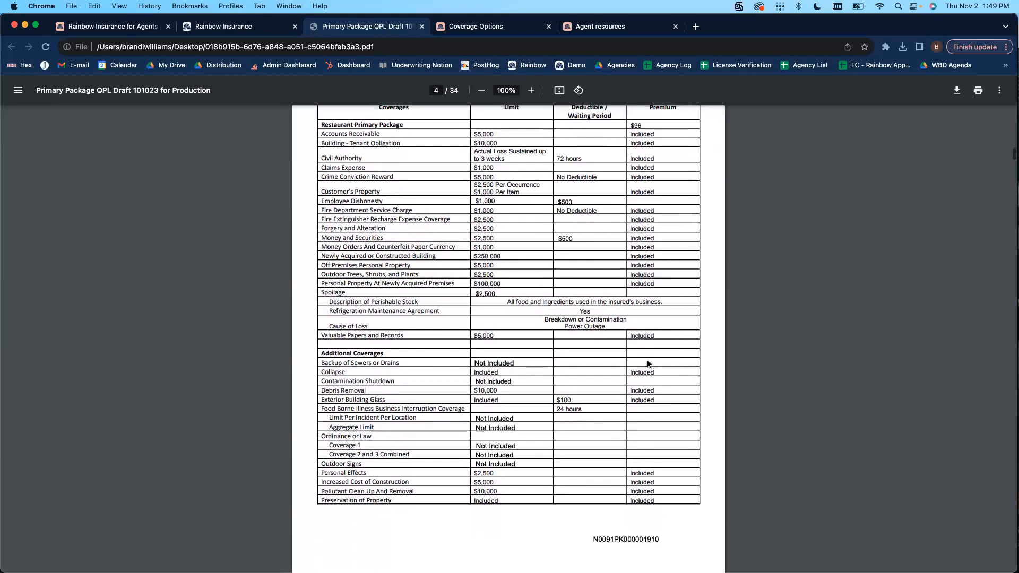
Highlight the rows from Discounts to Total Advance Premium on page 5 and review that Coverage and Premium Summary page
scroll(647, 360, "down", 10)
scroll(647, 364, "down", 3)
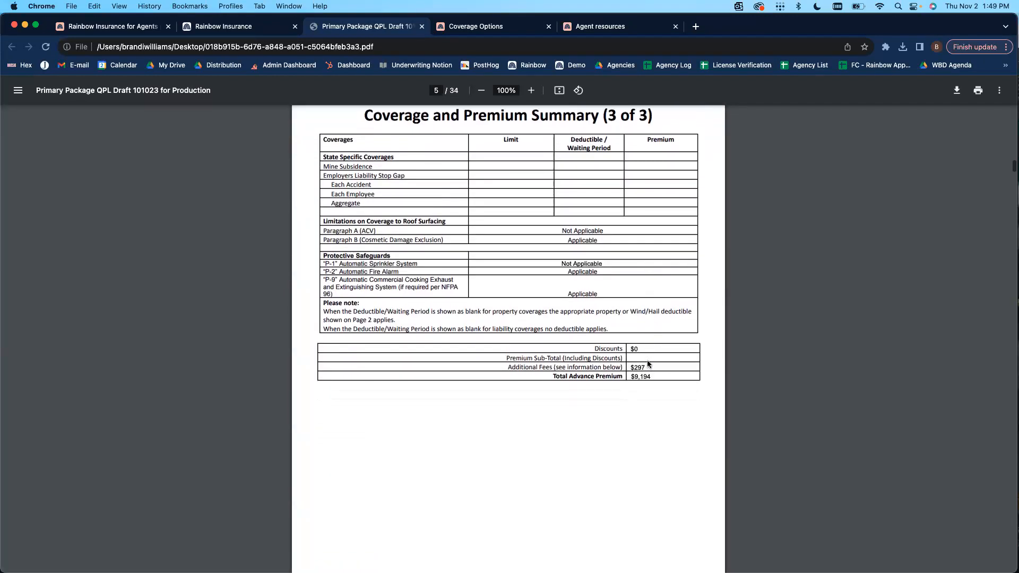
left_click_drag(652, 368, 591, 339)
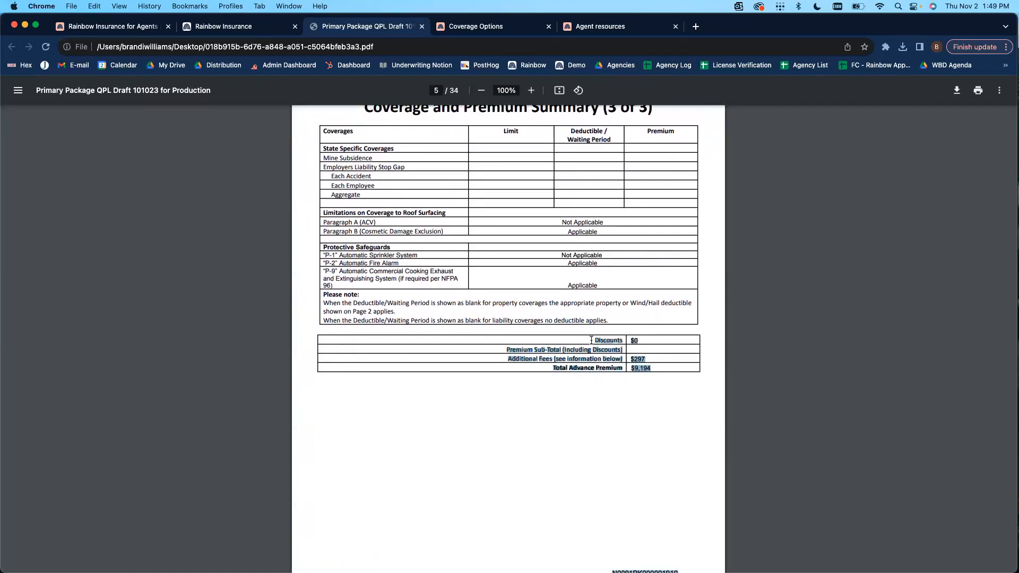
left_click(614, 395)
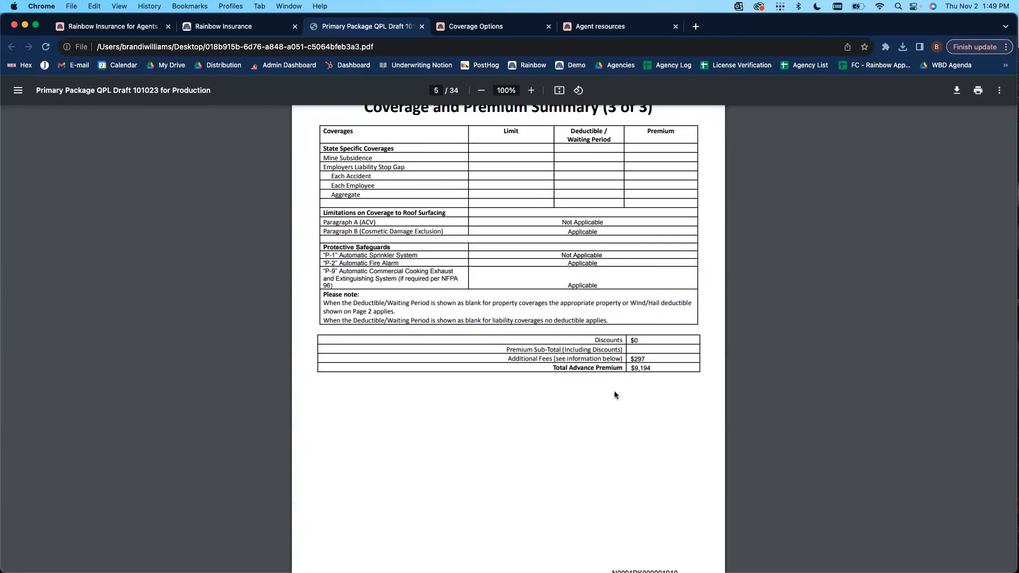
scroll(606, 164, "up", 6)
scroll(606, 167, "down", 3)
scroll(606, 165, "down", 2)
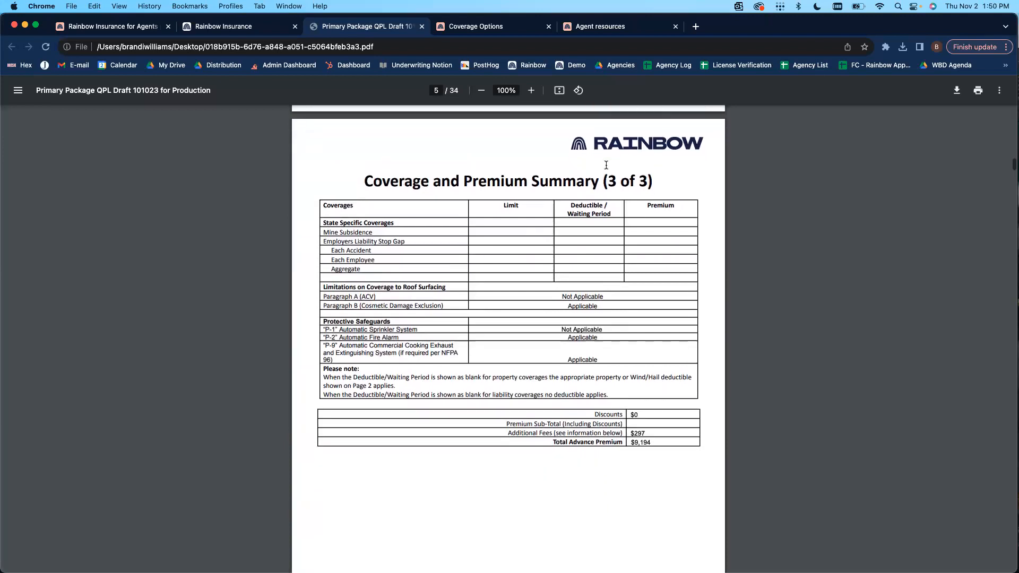
scroll(634, 437, "down", 1)
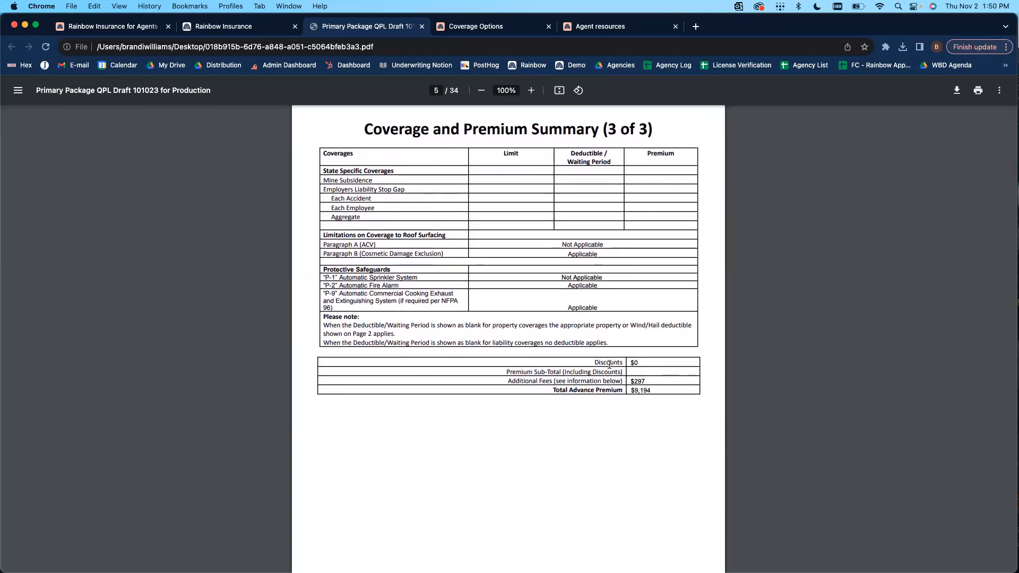
scroll(643, 362, "down", 1)
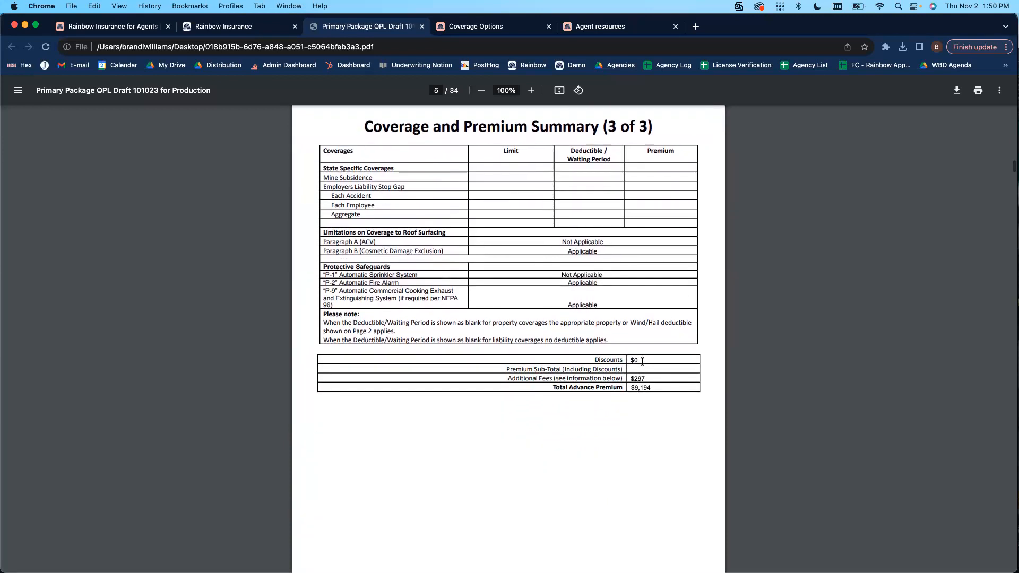
scroll(525, 348, "down", 1)
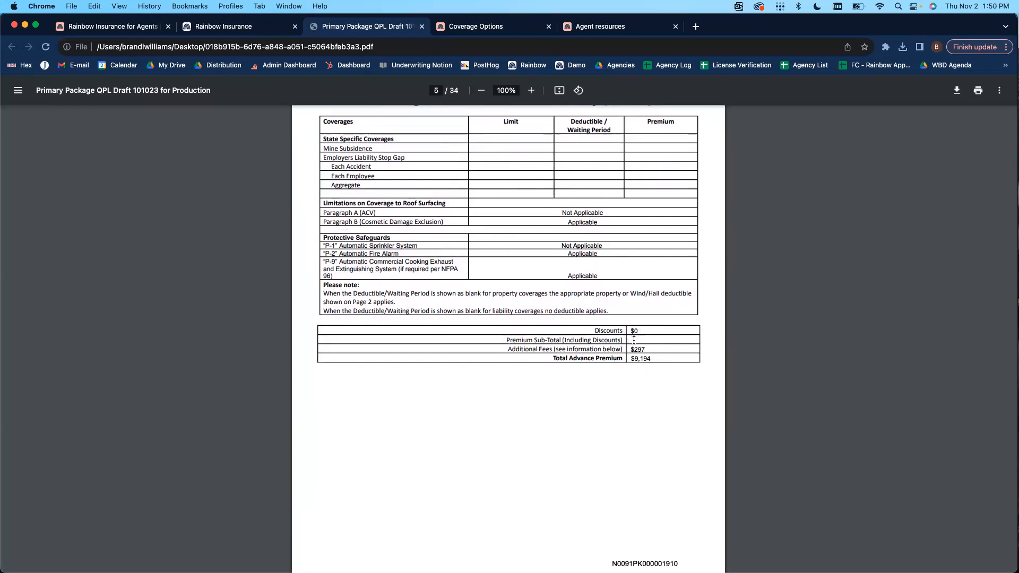
Highlight the Additional Fees and Total Advance Premium labels in turn, and the Additional Fees amount
left_click_drag(505, 349, 624, 349)
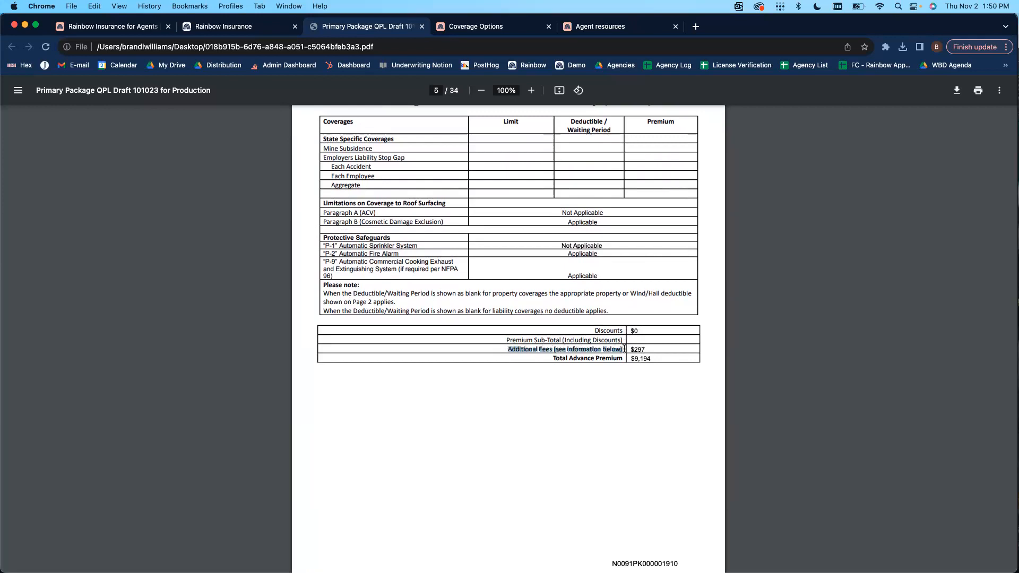
left_click_drag(553, 358, 624, 363)
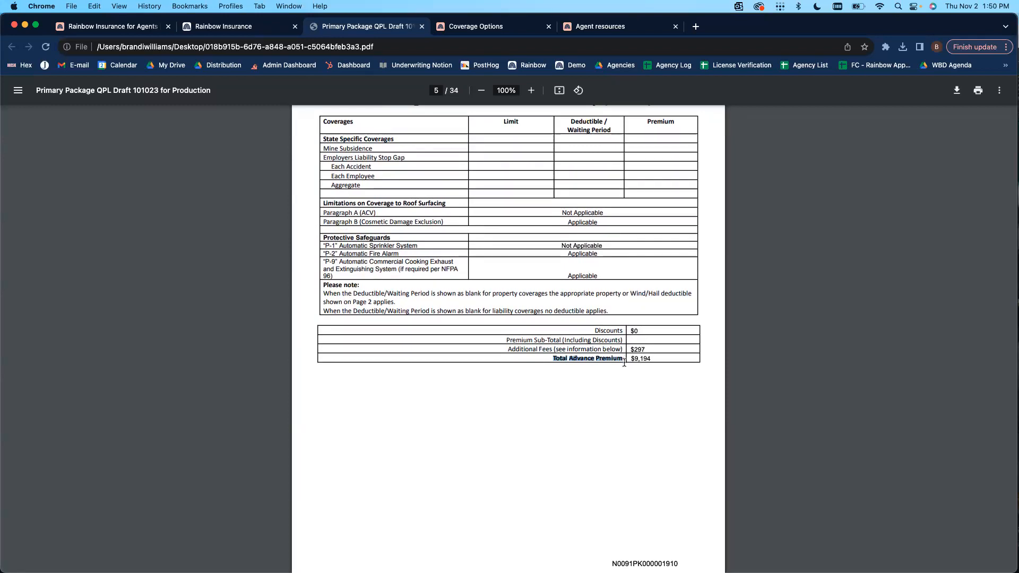
left_click(646, 356)
left_click_drag(627, 349, 652, 348)
Highlight the installment fee amount and the credit card processing rate in the Additional Fee Information table on page 6
scroll(644, 414, "down", 4)
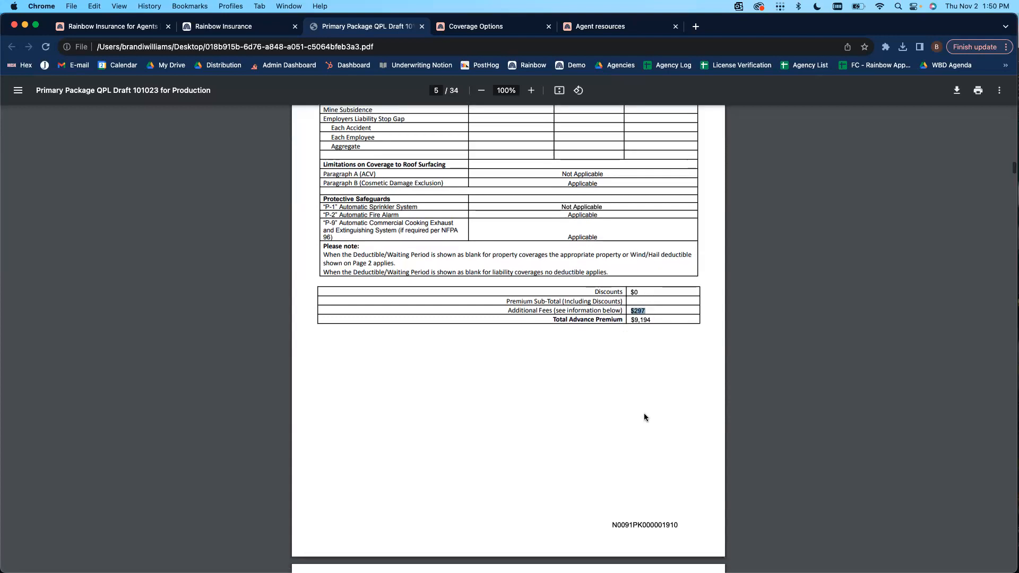
scroll(644, 415, "down", 3)
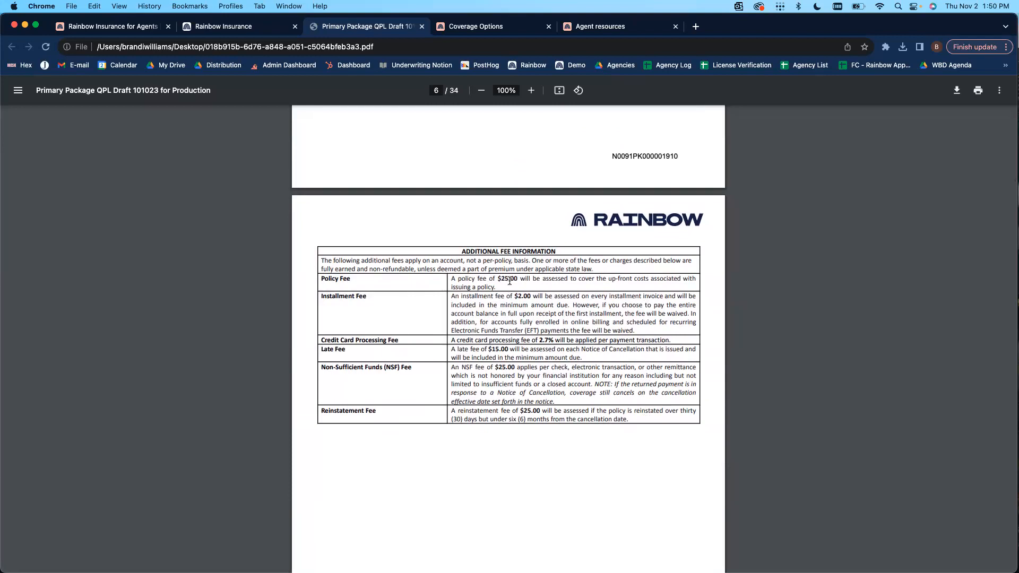
left_click_drag(514, 296, 529, 296)
left_click_drag(533, 340, 556, 340)
scroll(556, 340, "up", 6)
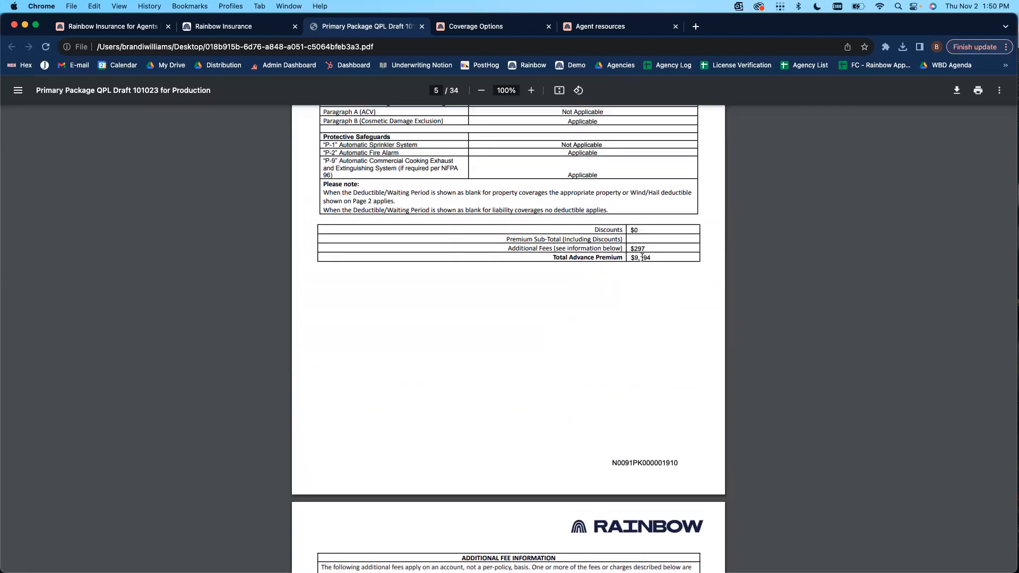
scroll(601, 363, "down", 5)
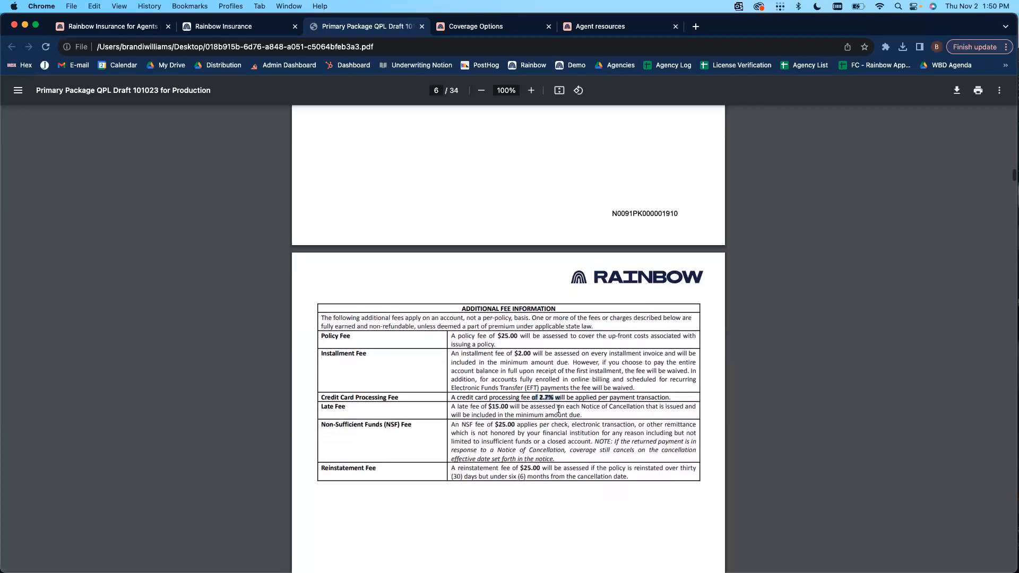
left_click(515, 354)
left_click_drag(554, 397, 533, 396)
Review the Policy Forms and Endorsements list and the Pay As You Go, Pay Monthly and Pay in Full payment plan options
scroll(533, 396, "down", 8)
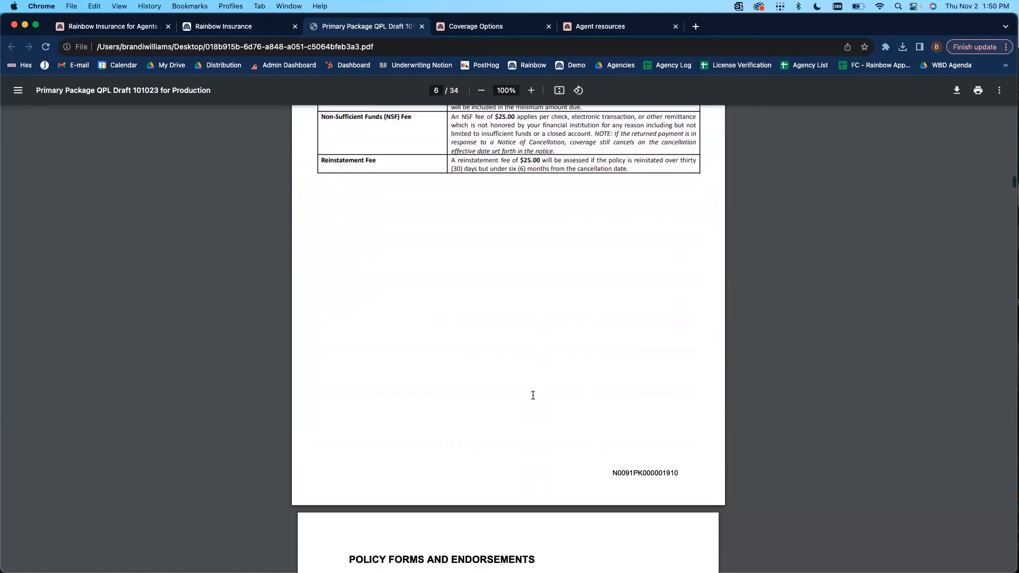
scroll(533, 395, "down", 14)
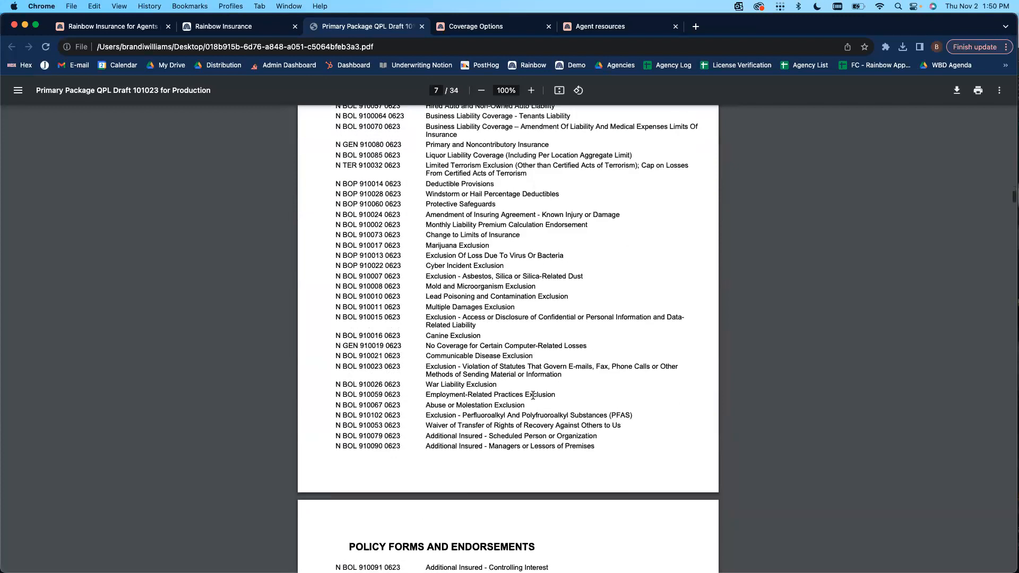
scroll(533, 395, "down", 13)
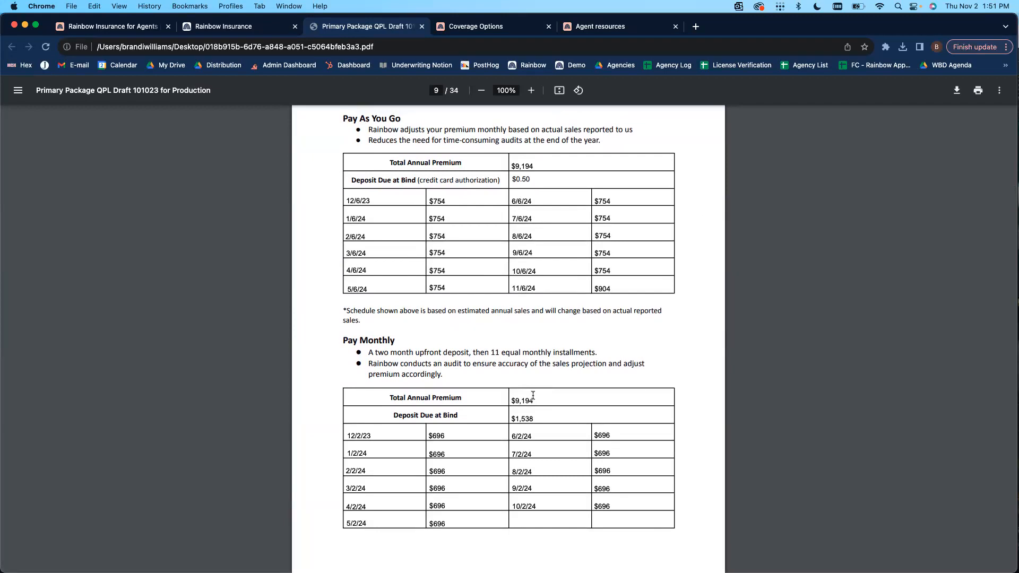
scroll(534, 396, "down", 1)
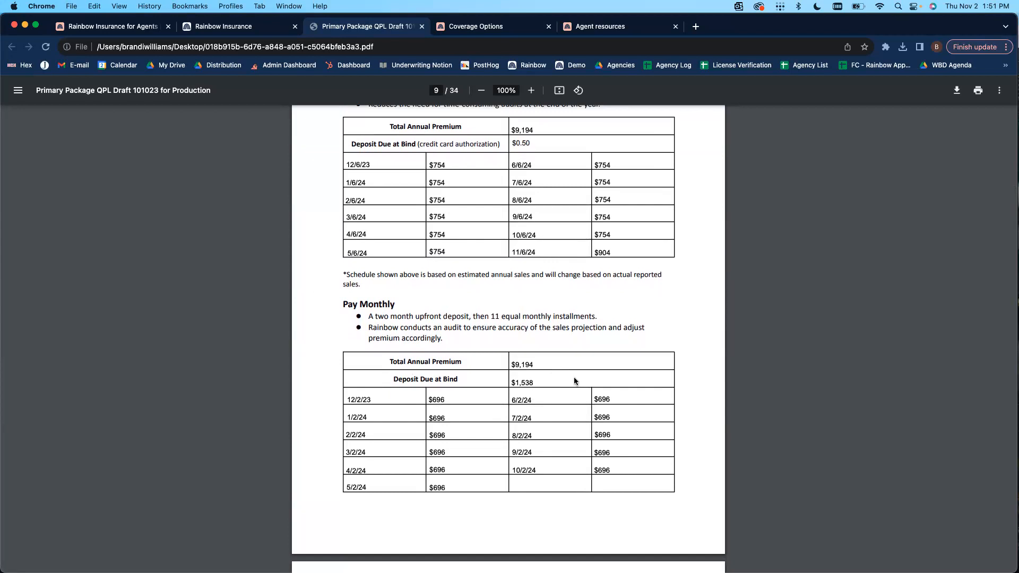
scroll(558, 333, "down", 15)
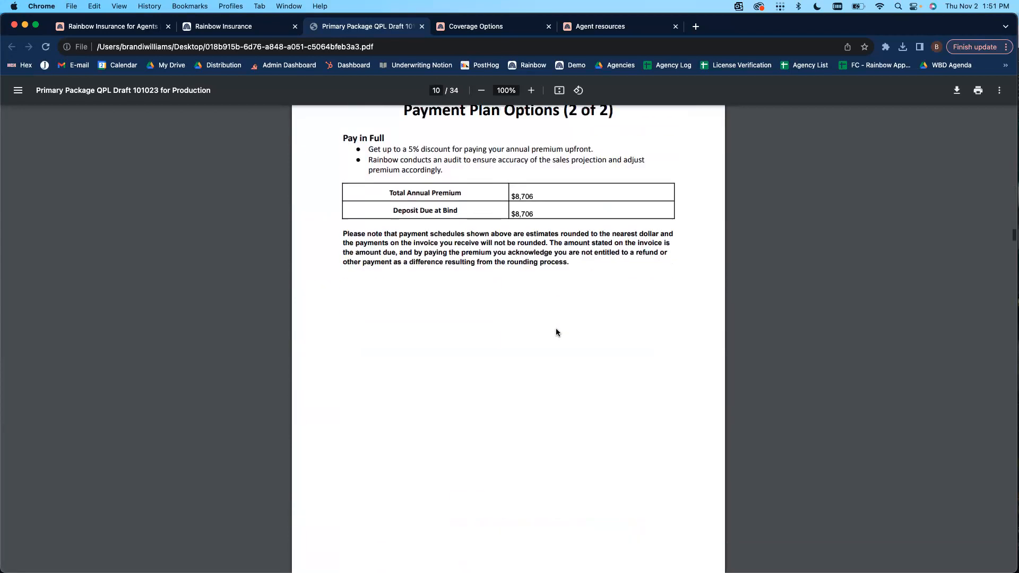
scroll(557, 333, "down", 3)
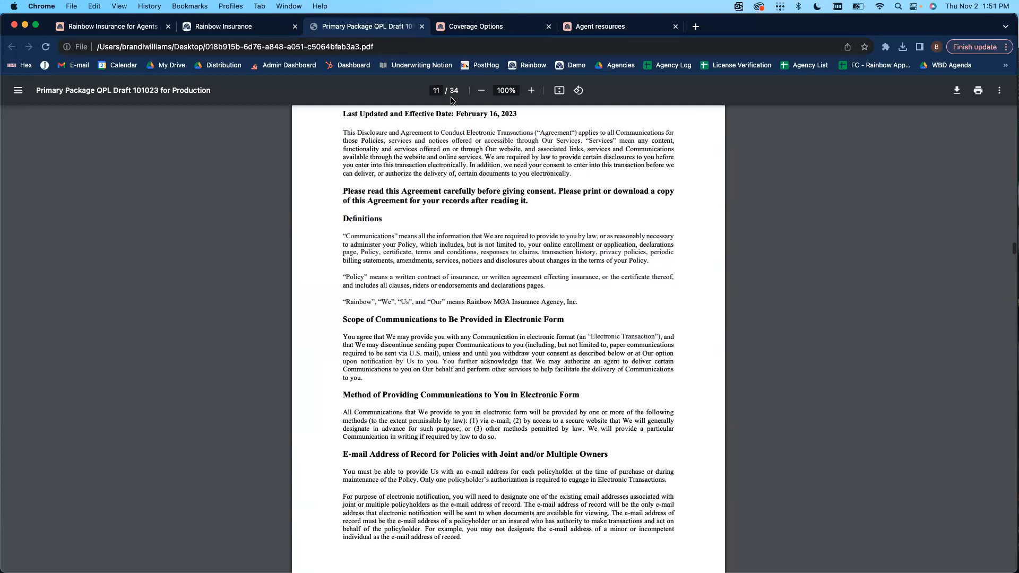
Highlight the PDF's total page count and go on to the Acknowledge and Acceptance page, page 21
double_click(453, 94)
scroll(568, 425, "down", 20)
scroll(568, 424, "down", 20)
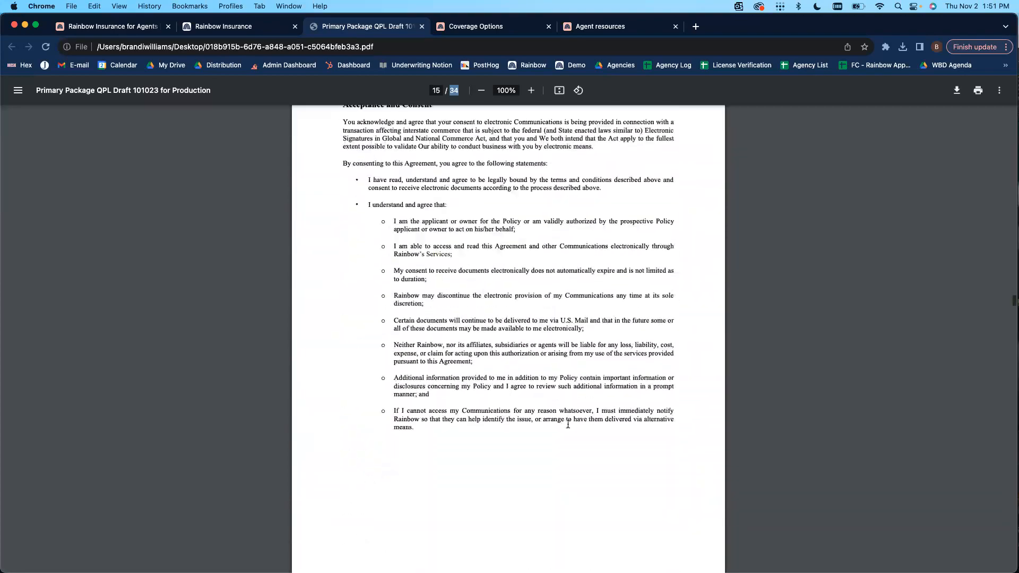
scroll(568, 424, "down", 20)
scroll(567, 424, "down", 20)
scroll(567, 424, "down", 20)
scroll(567, 424, "down", 3)
scroll(568, 424, "up", 4)
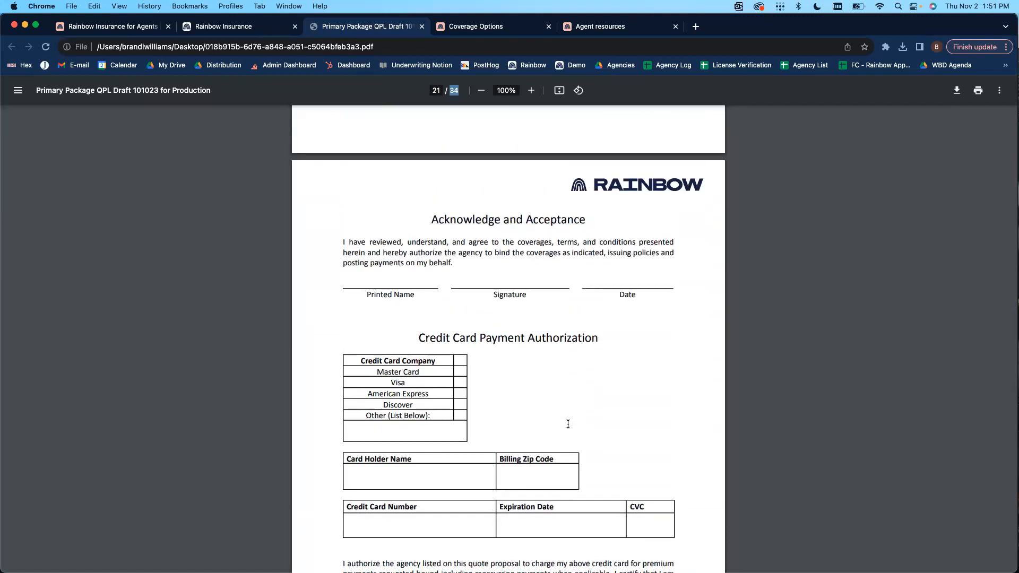
Review the signature lines and the Credit Card Payment Authorization form on page 21
scroll(568, 424, "down", 1)
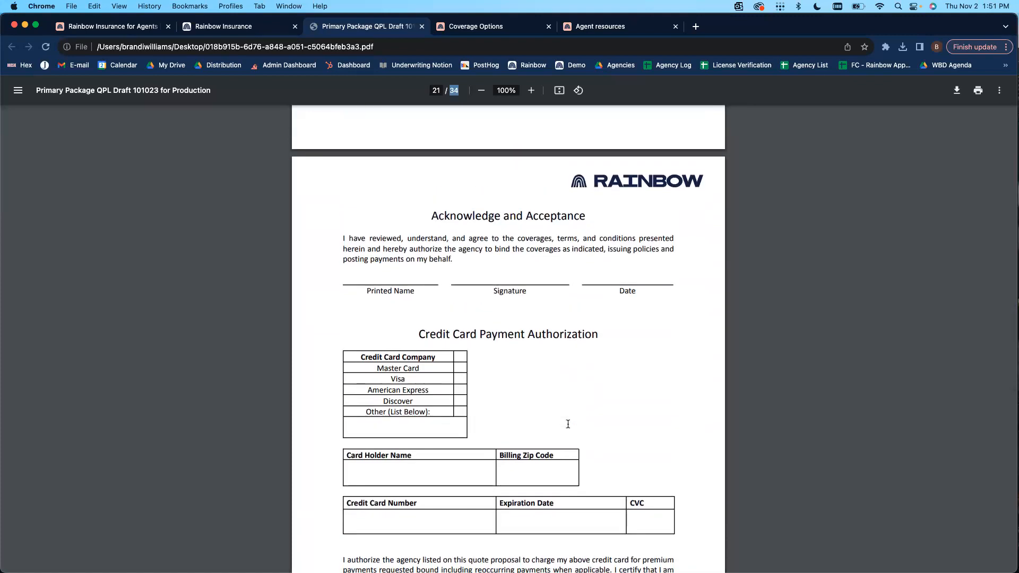
scroll(568, 423, "down", 1)
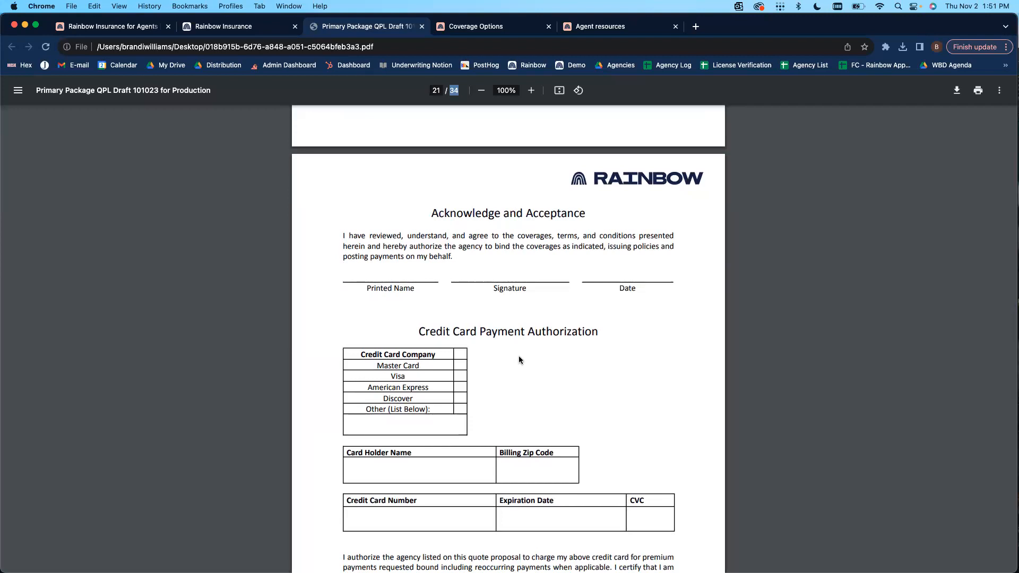
scroll(520, 360, "down", 1)
scroll(519, 360, "up", 1)
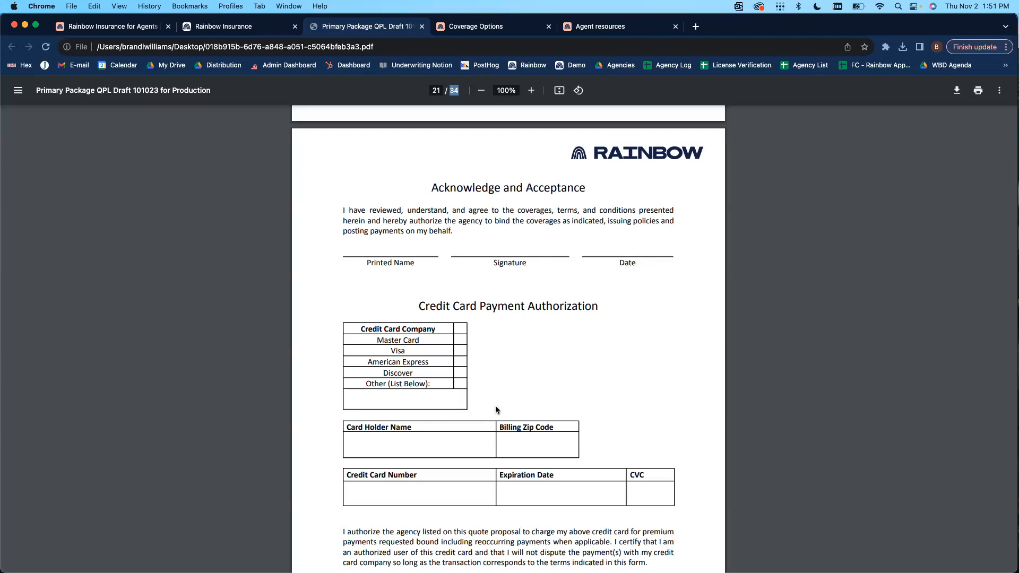
scroll(495, 409, "down", 2)
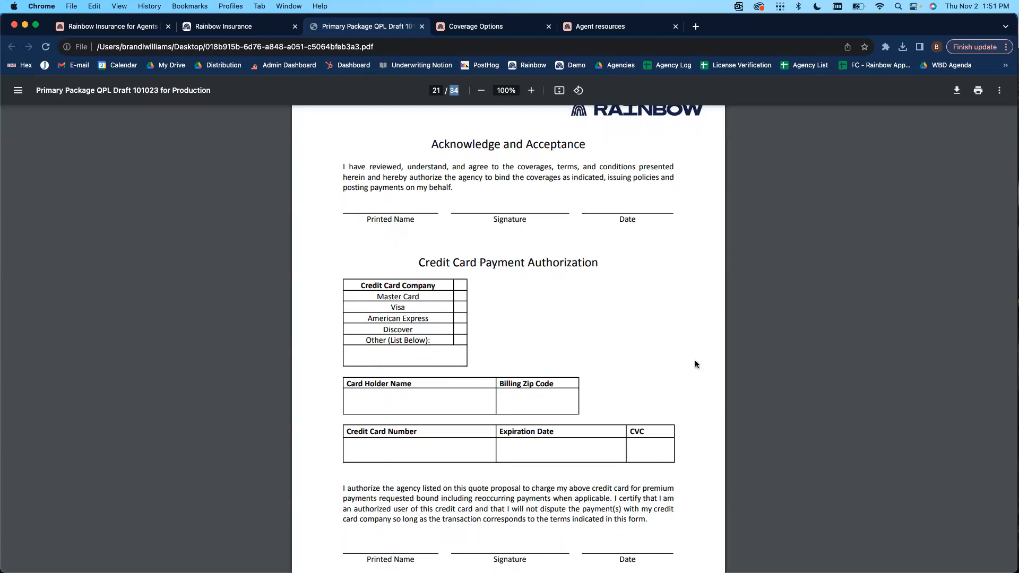
scroll(692, 377, "down", 10)
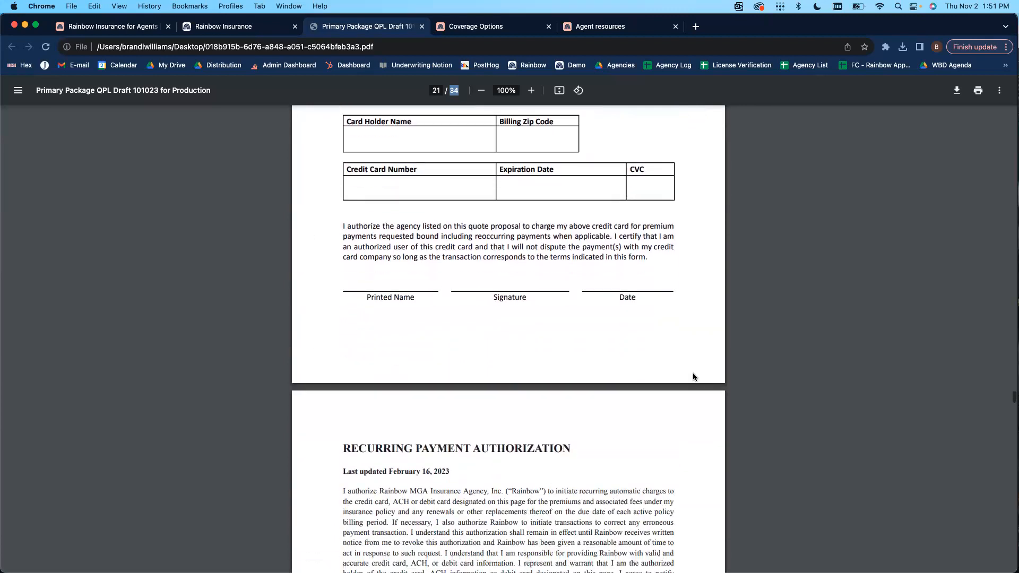
Look through the Restaurant BOP Application from its Agent Information section to the Signature page on page 34
scroll(693, 376, "down", 10)
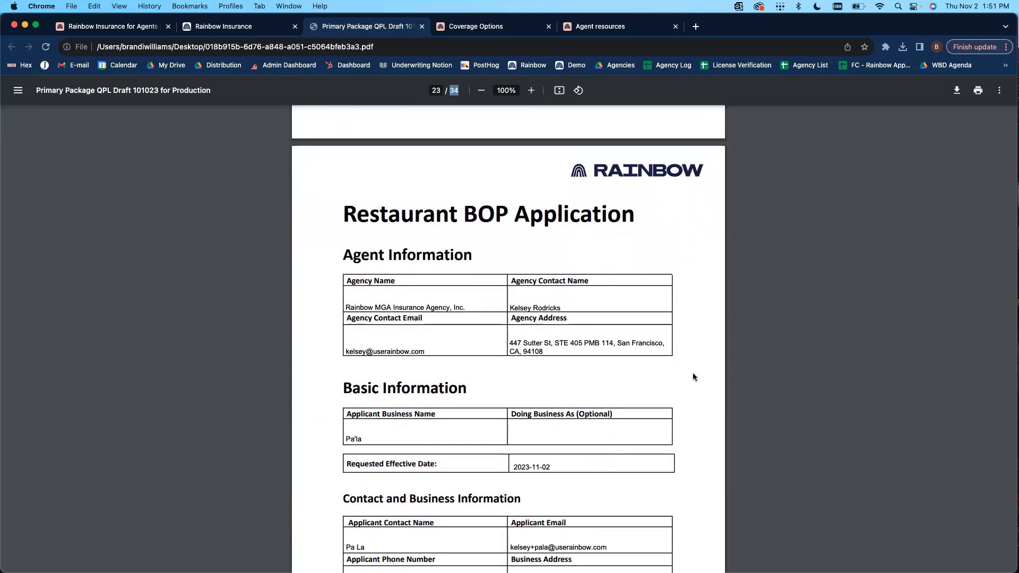
scroll(693, 377, "down", 3)
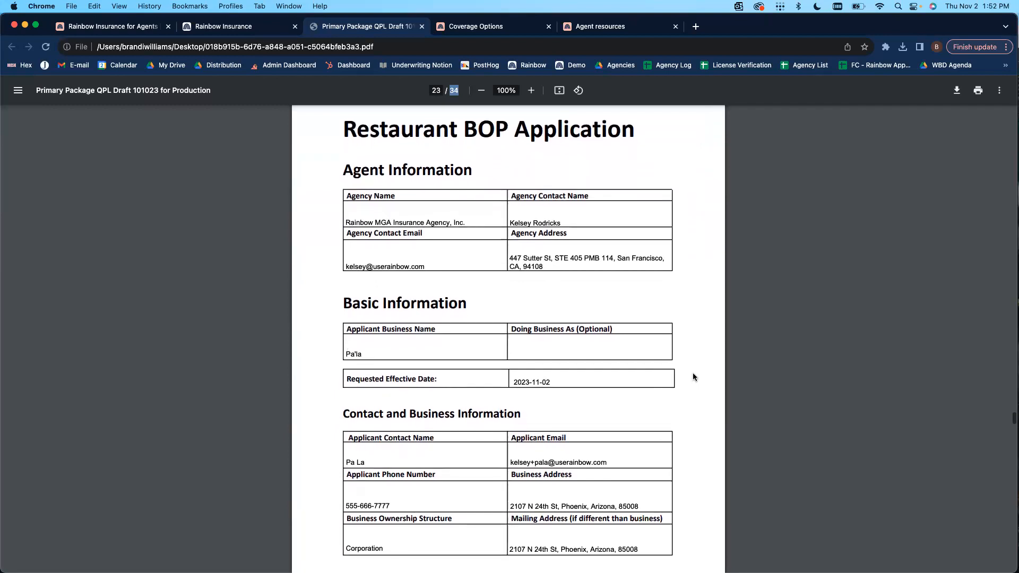
scroll(693, 377, "down", 15)
scroll(693, 377, "down", 9)
scroll(693, 378, "down", 15)
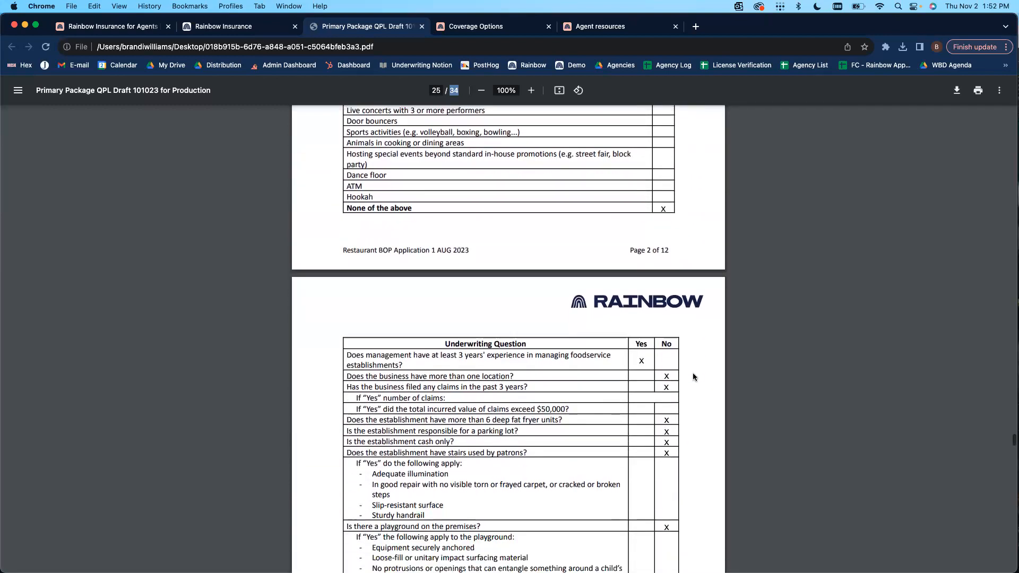
scroll(693, 377, "down", 20)
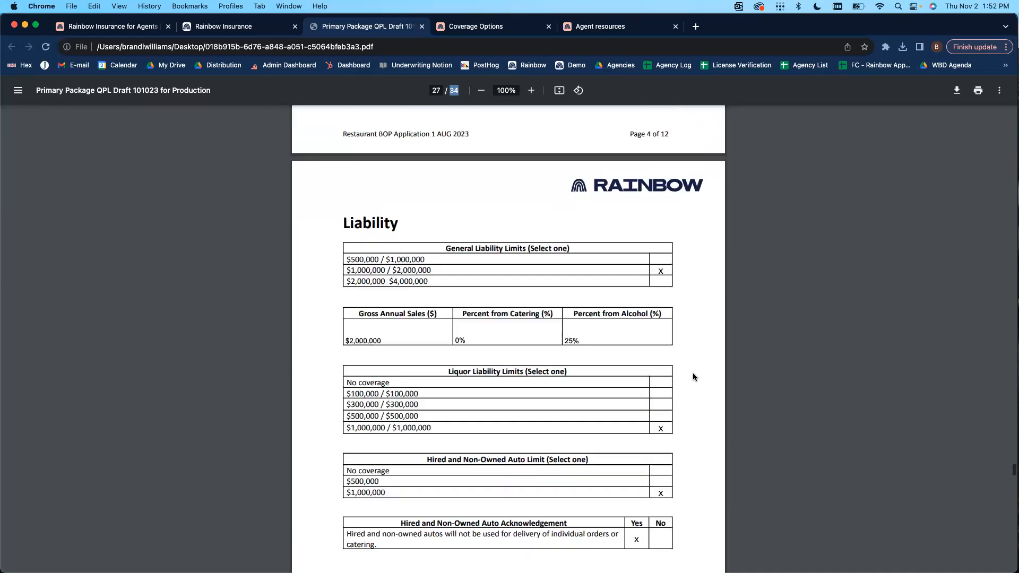
scroll(693, 378, "down", 20)
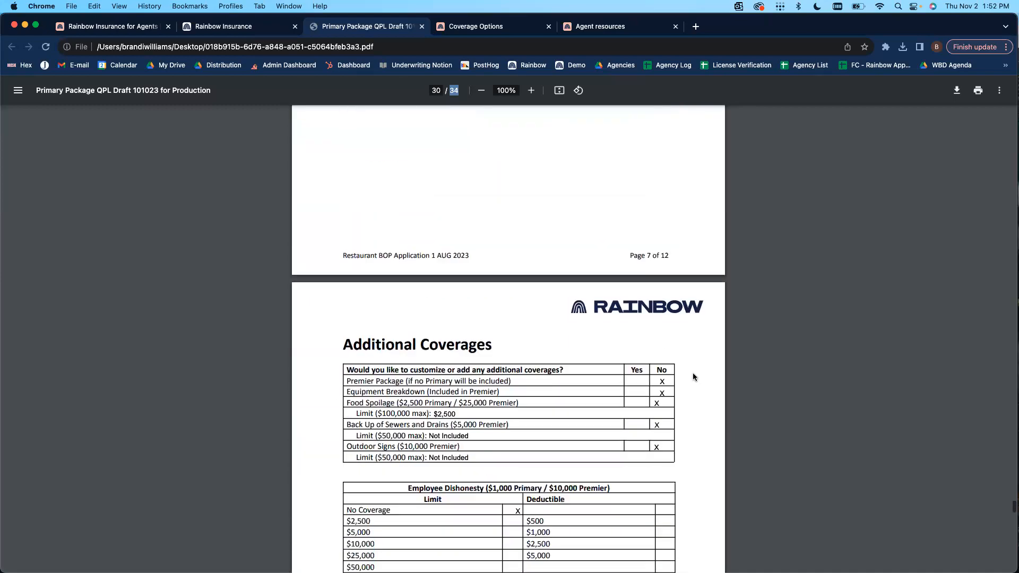
scroll(693, 378, "down", 20)
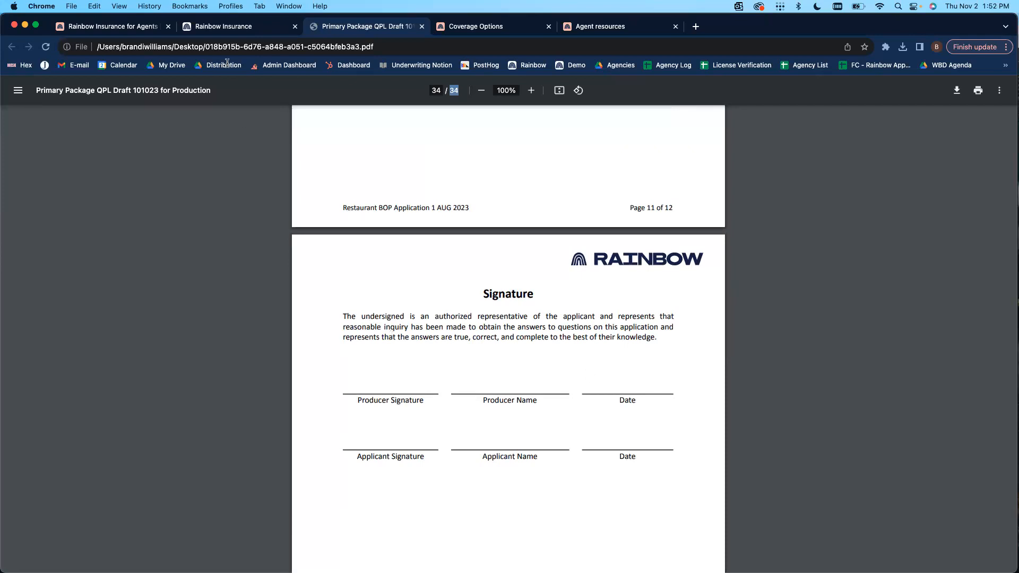
Return to the Rainbow submission in the other browser tab and open its quote Summary
left_click(217, 30)
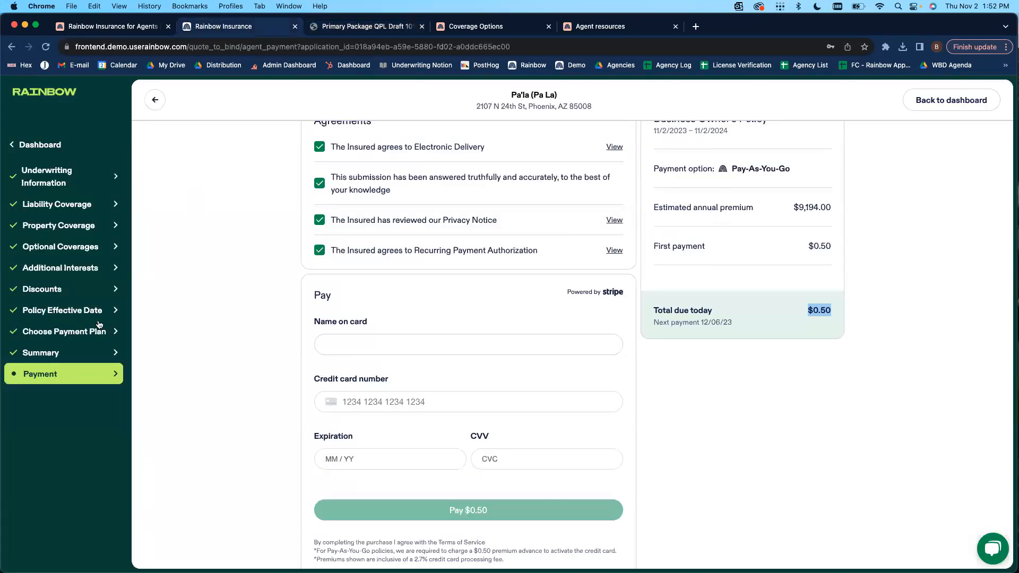
left_click(63, 352)
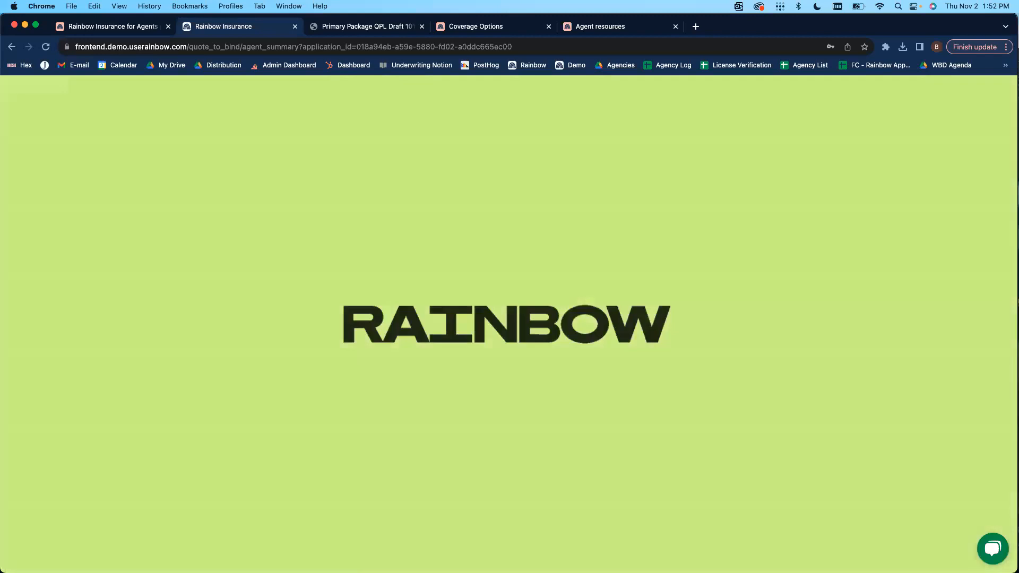